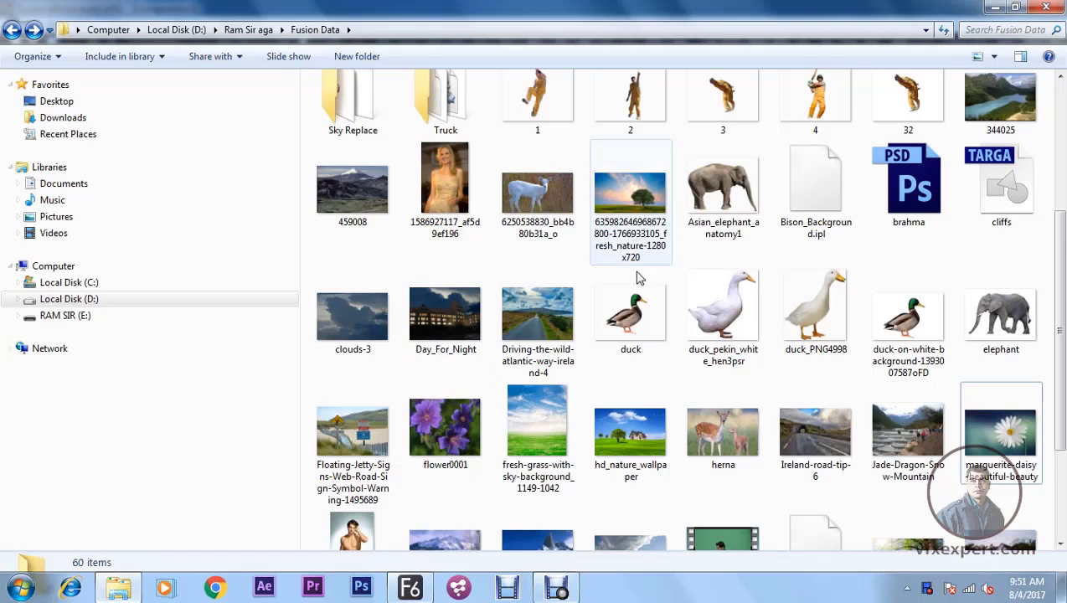
Load Bison_Background.ipl from the Fusion Data folder into the Fusion composition and show it fitted in a single enlarged viewer.
left_click_drag(795, 216, 336, 192)
left_click(266, 189)
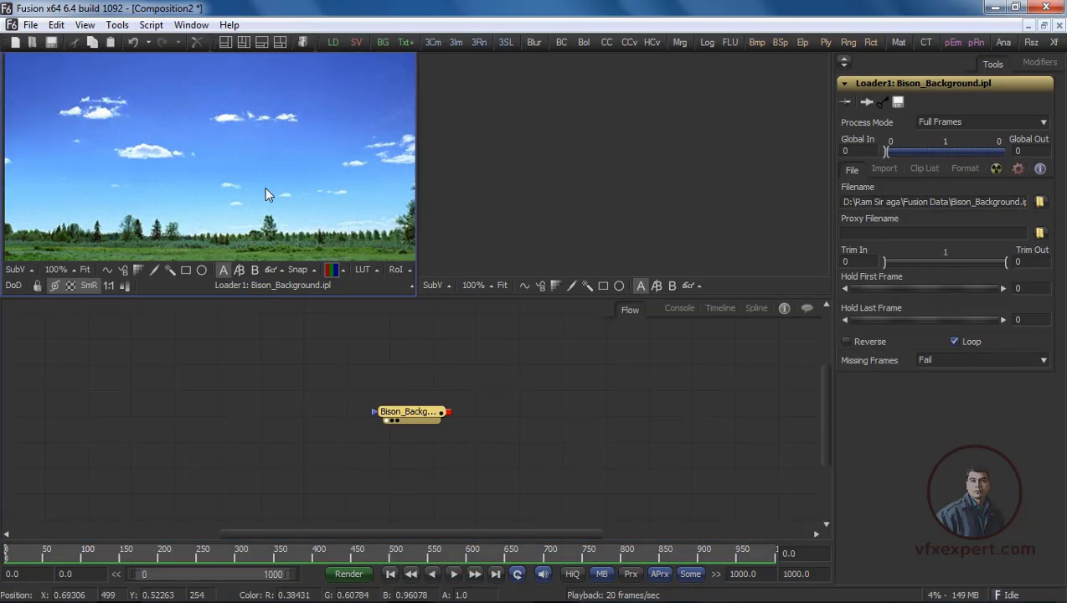
left_click(85, 270)
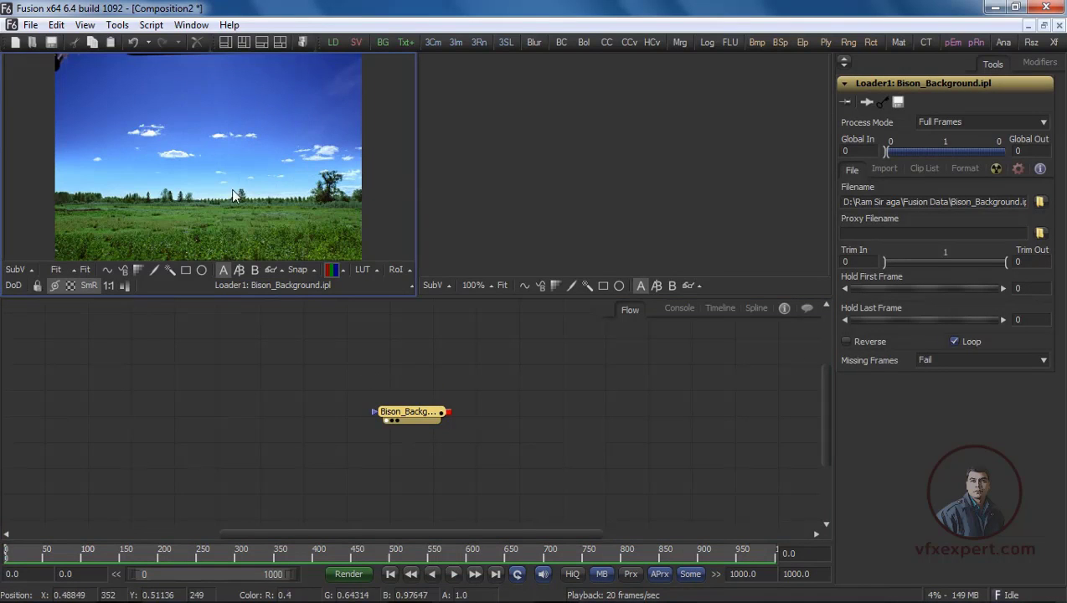
left_click(226, 43)
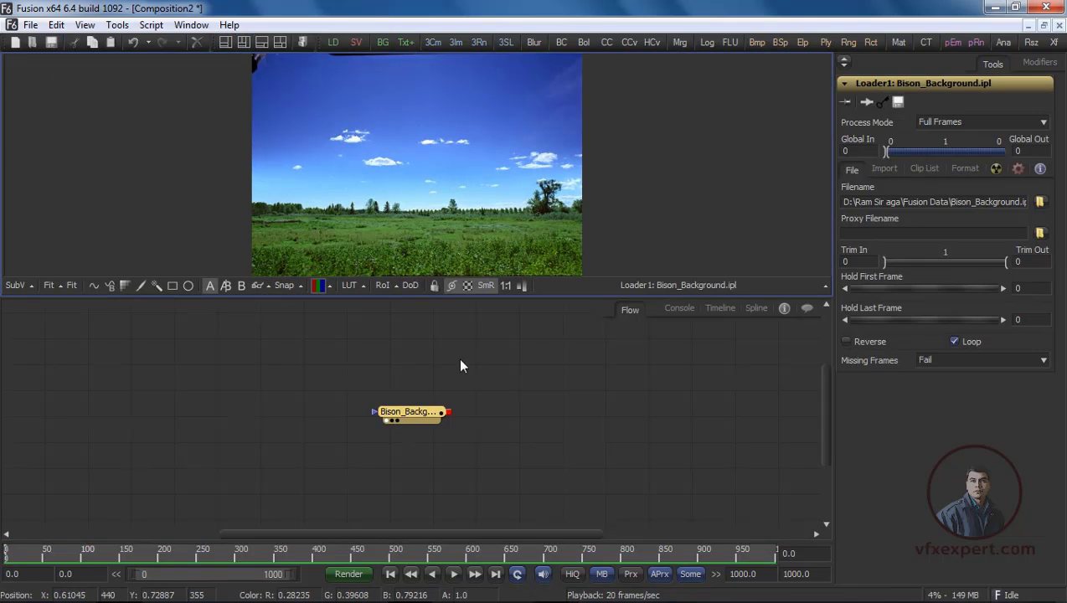
left_click_drag(477, 303, 474, 440)
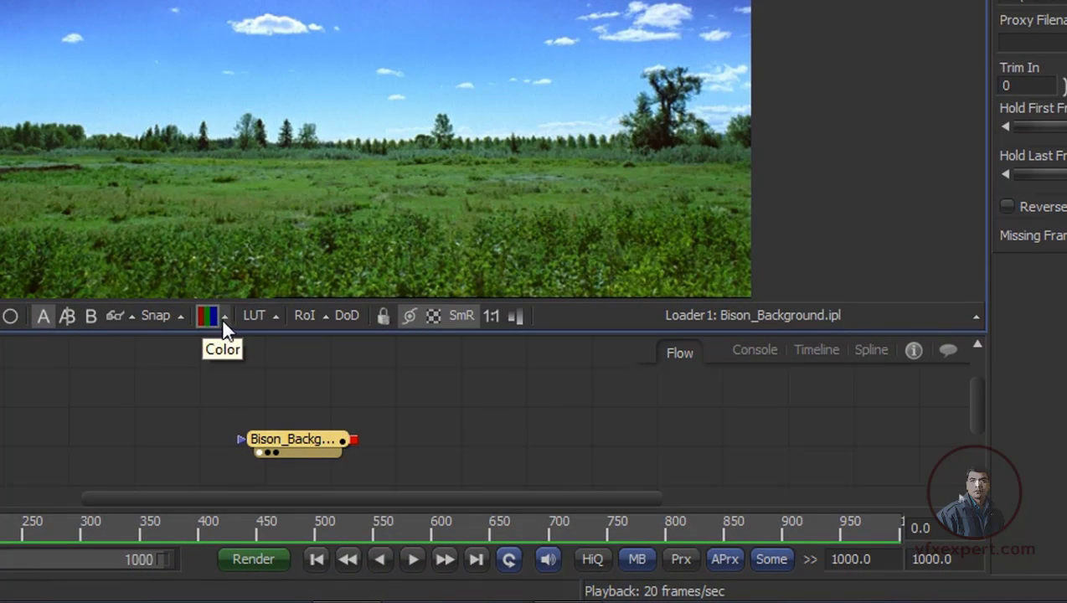
Examine the background image's green, red and blue channels one by one in the viewer and return to full colour.
left_click(225, 315)
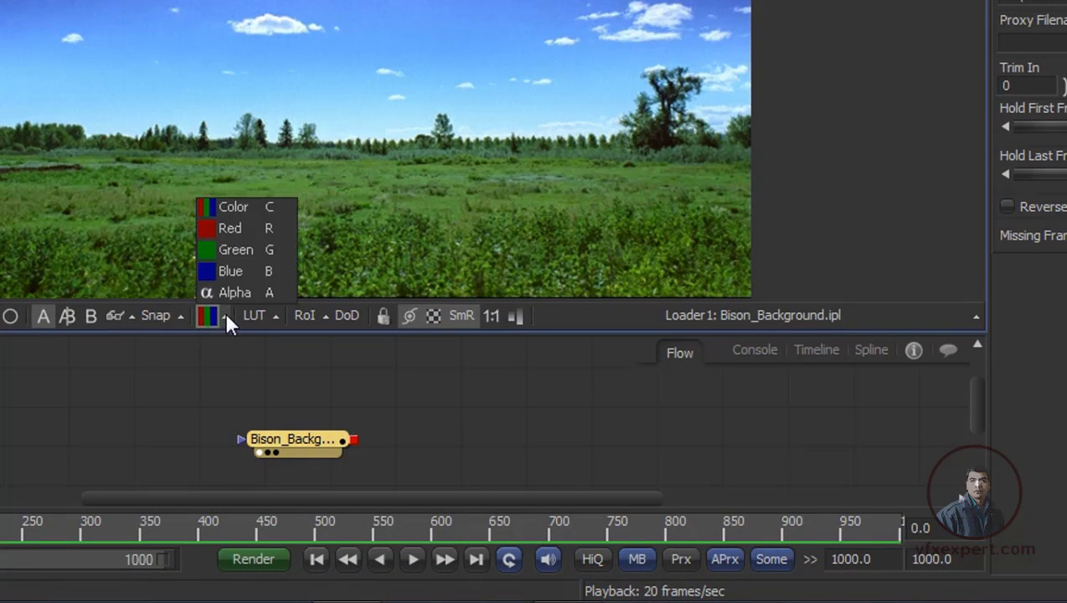
left_click(232, 257)
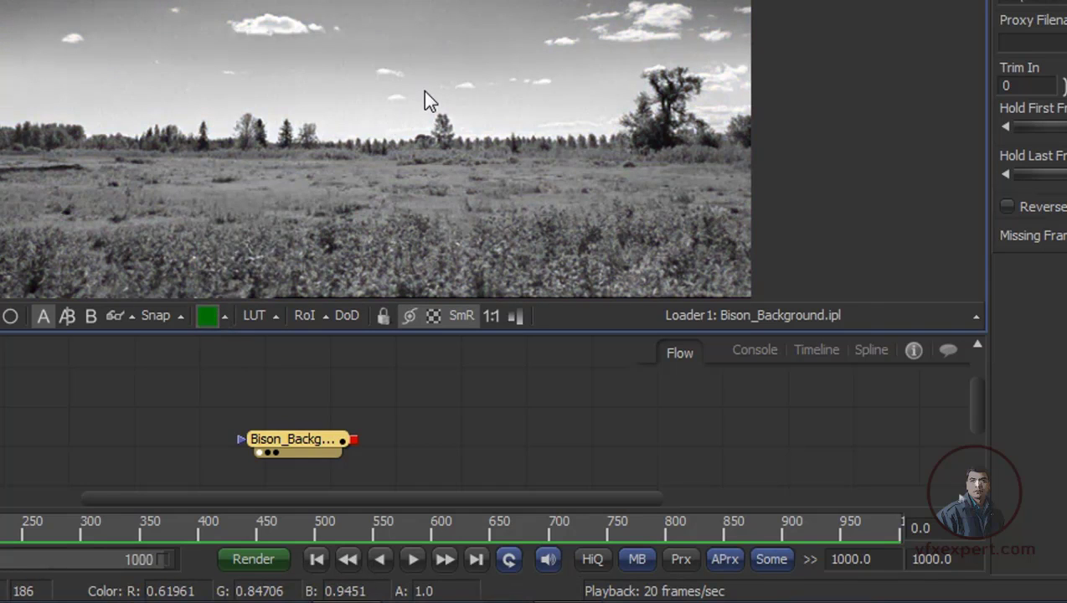
left_click(224, 315)
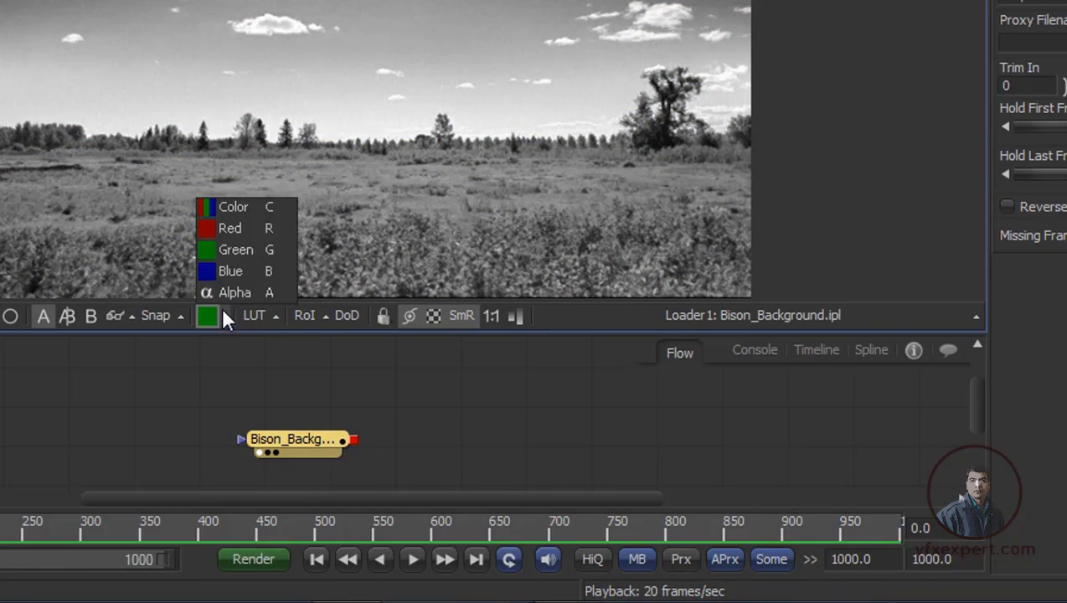
left_click(236, 226)
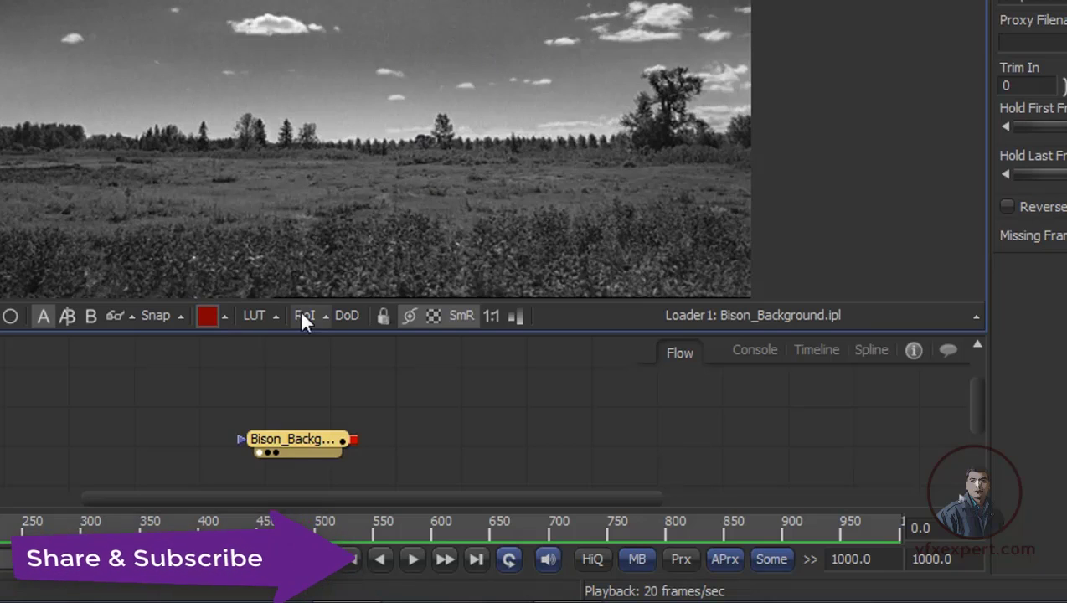
left_click(227, 321)
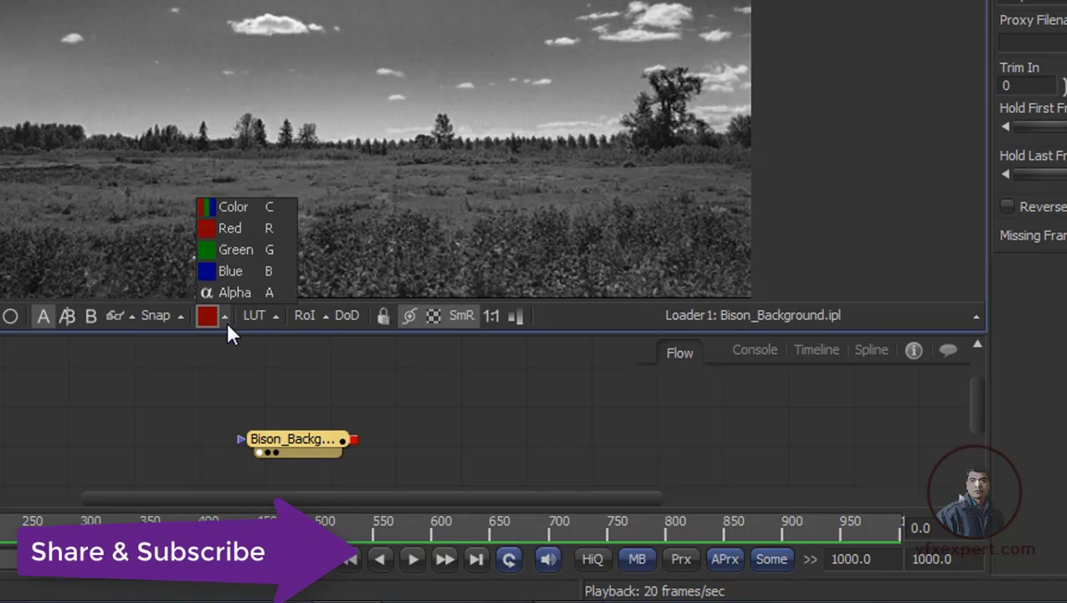
left_click(236, 249)
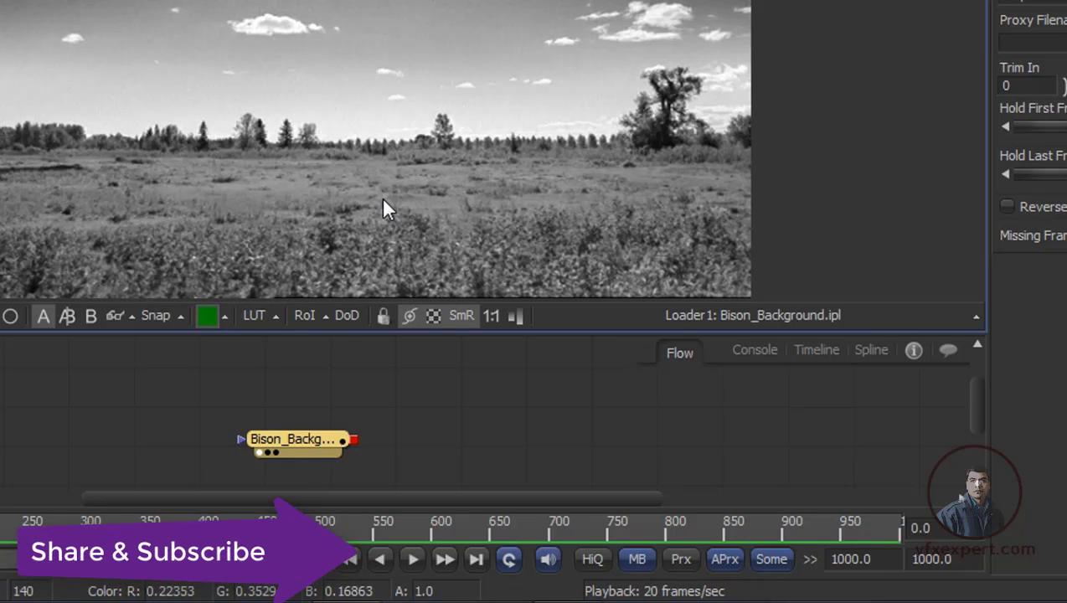
left_click(224, 315)
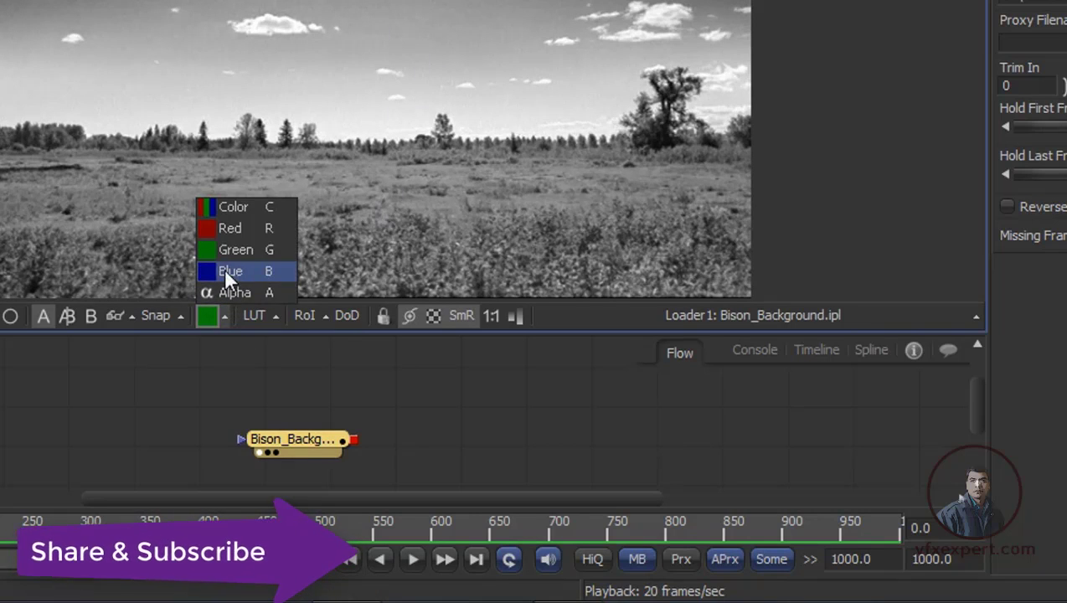
left_click(224, 270)
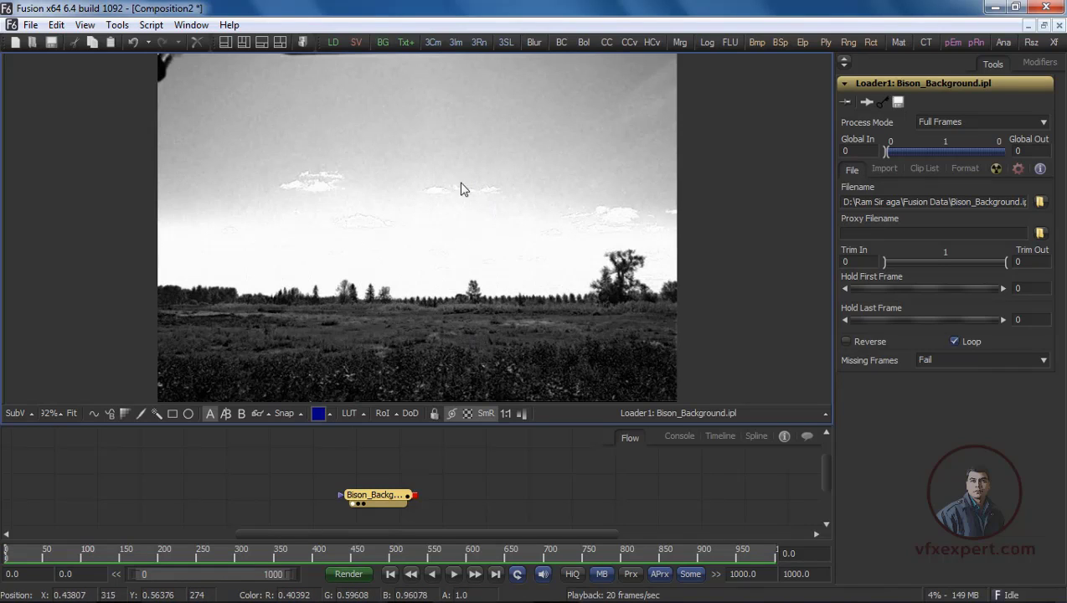
left_click(329, 413)
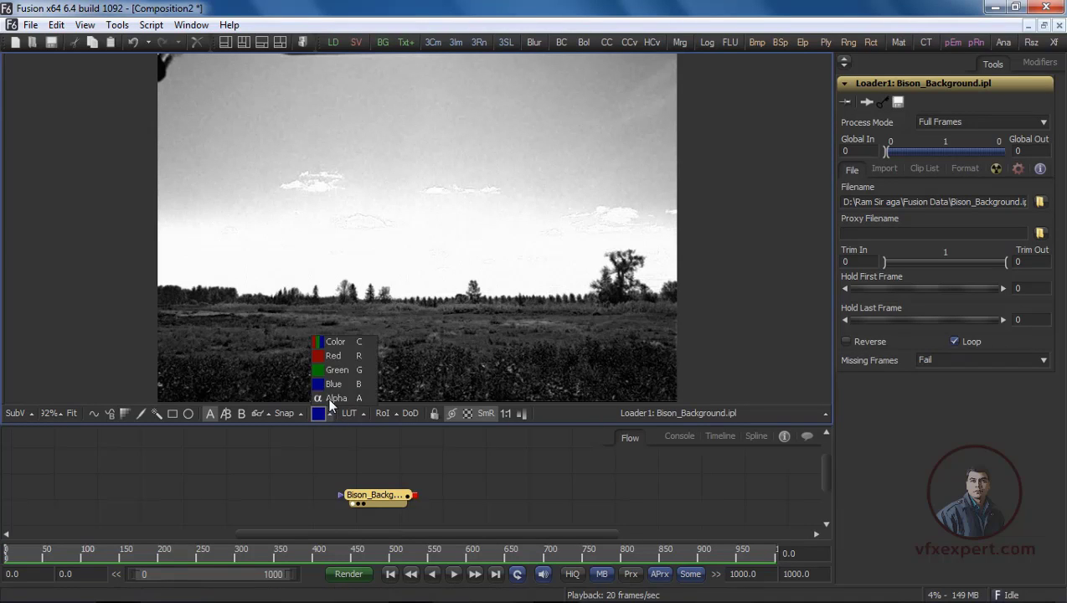
left_click(335, 342)
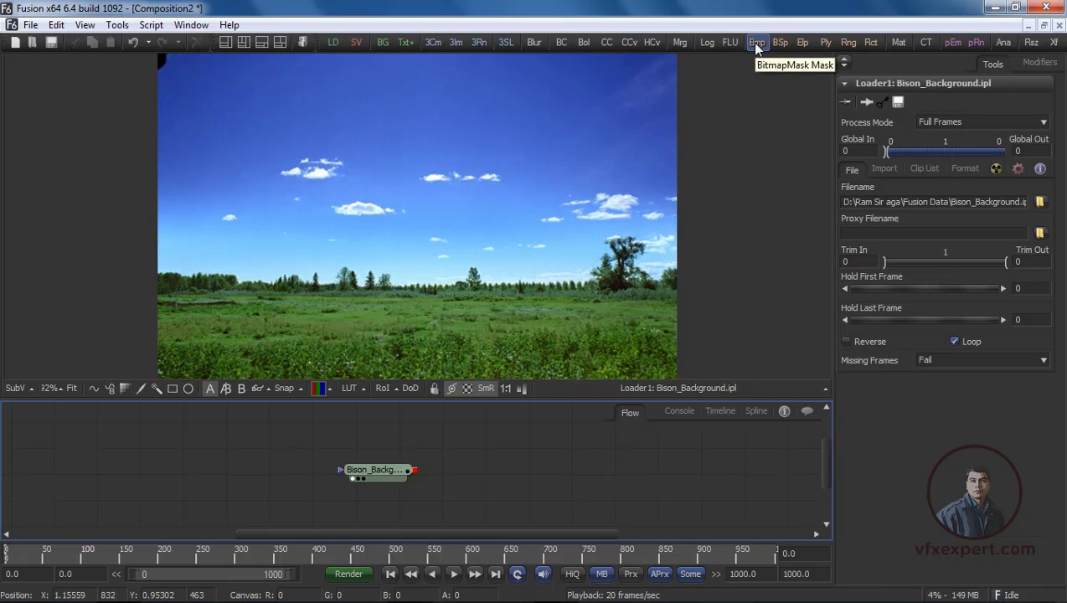
Add a BitmapMask node to the flow and connect the Bison_Background loader's output to its input.
left_click_drag(756, 46, 526, 471)
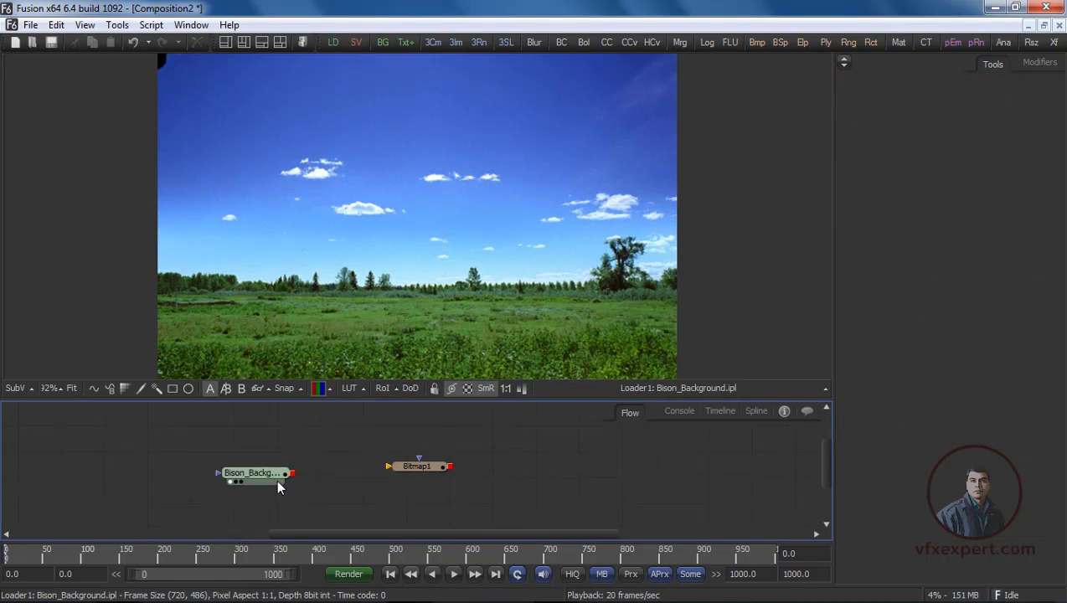
left_click_drag(279, 480, 296, 476)
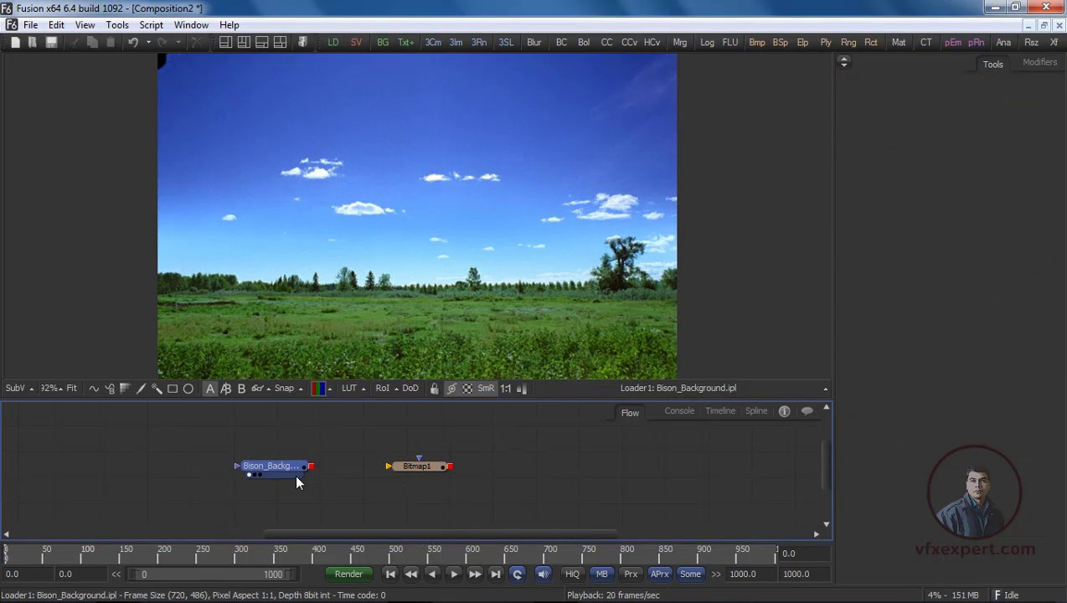
left_click(297, 478)
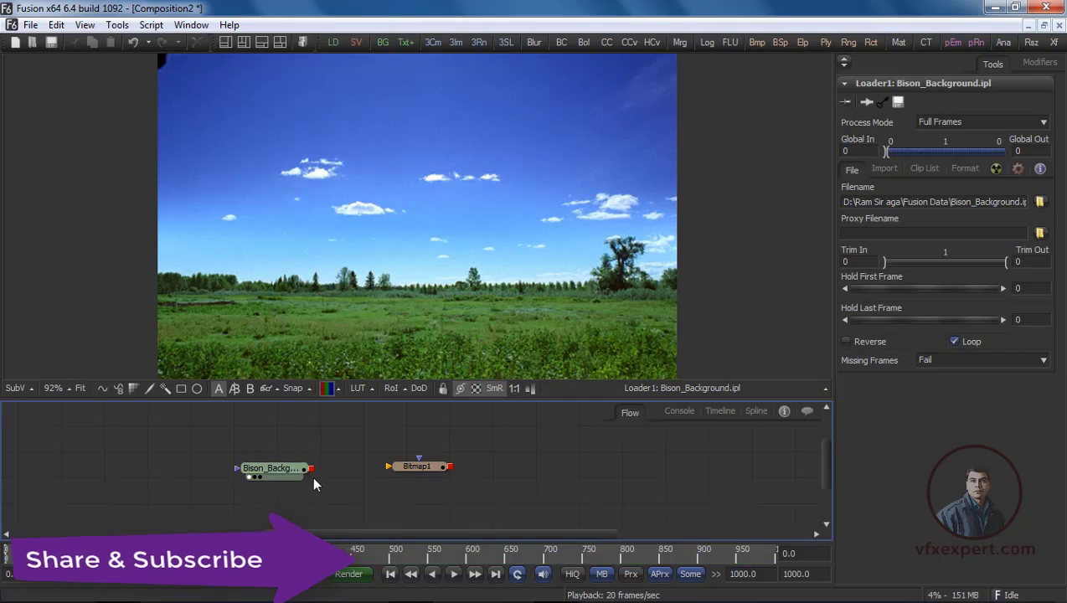
left_click_drag(311, 468, 406, 475)
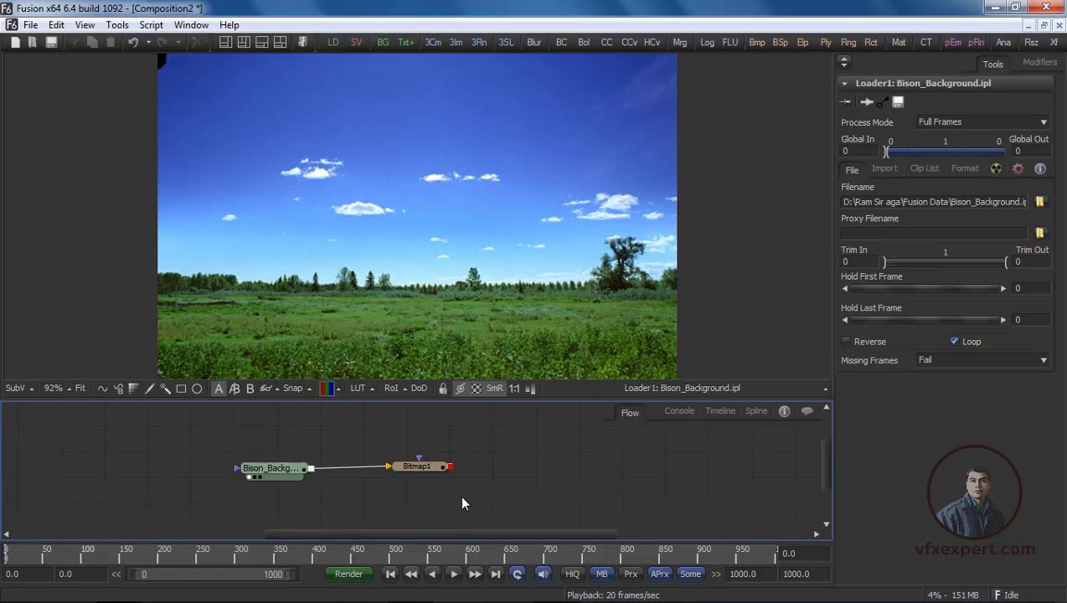
Display the Bitmap1 mask in the viewer, enlarge the space for its controls, and set its channel to Blue.
left_click_drag(430, 465, 410, 303)
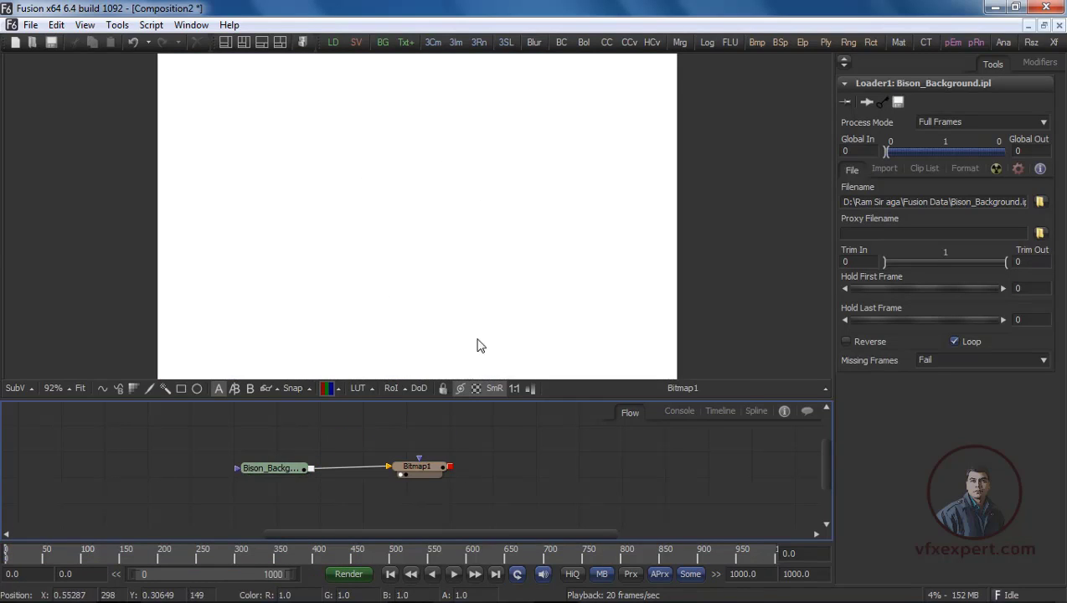
left_click_drag(834, 217, 702, 216)
left_click(424, 468)
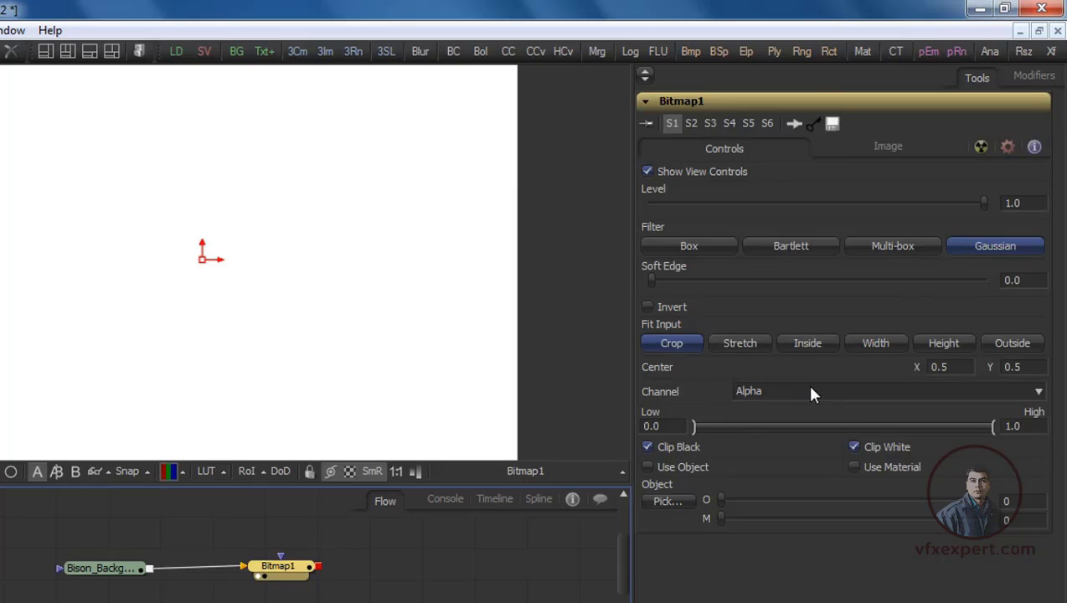
left_click(874, 392)
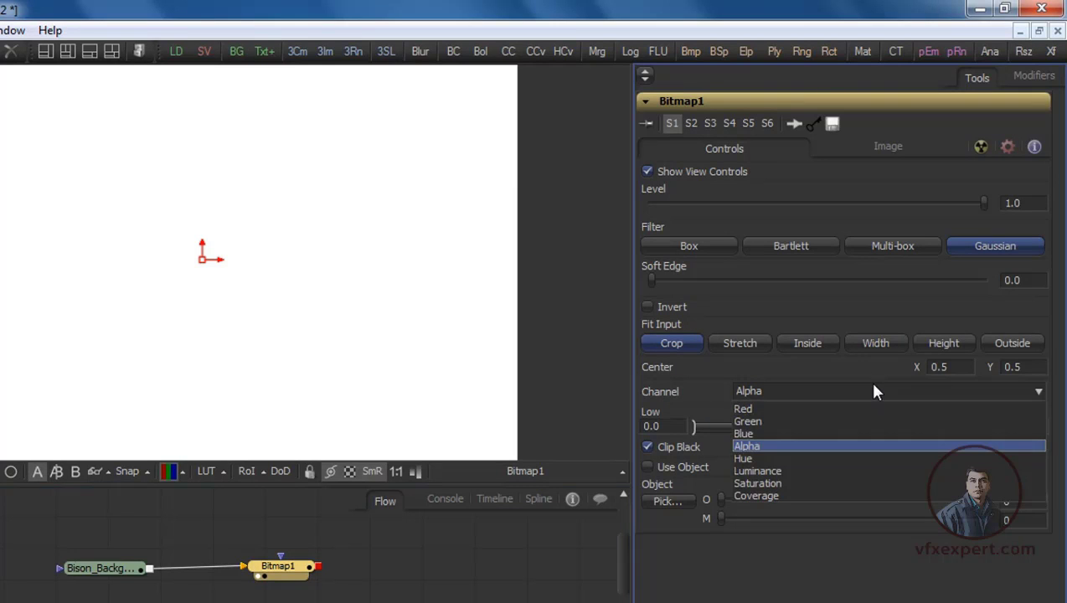
left_click(742, 431)
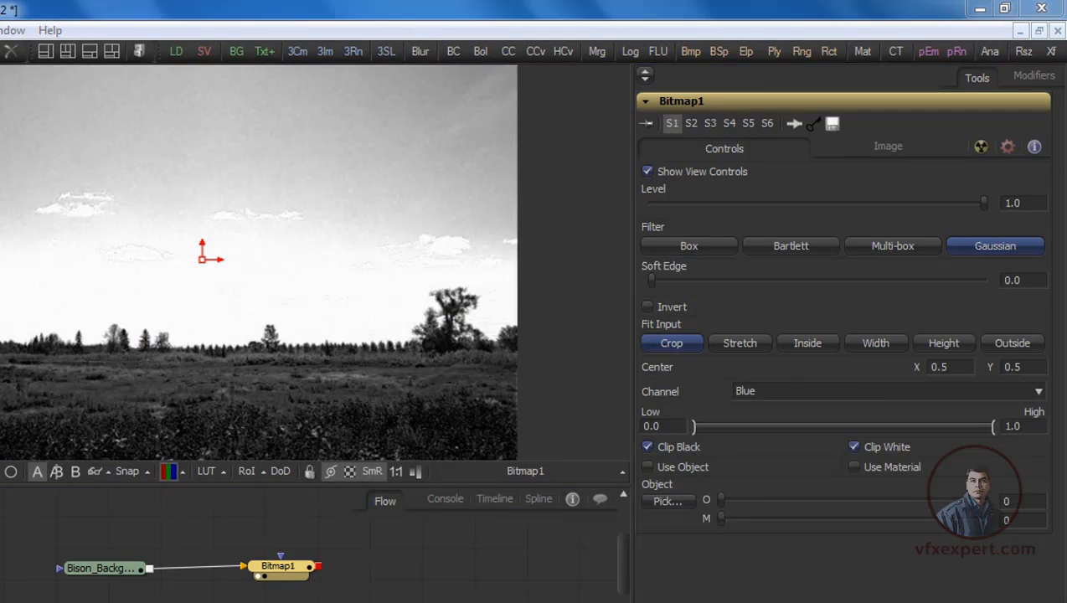
left_click(804, 393)
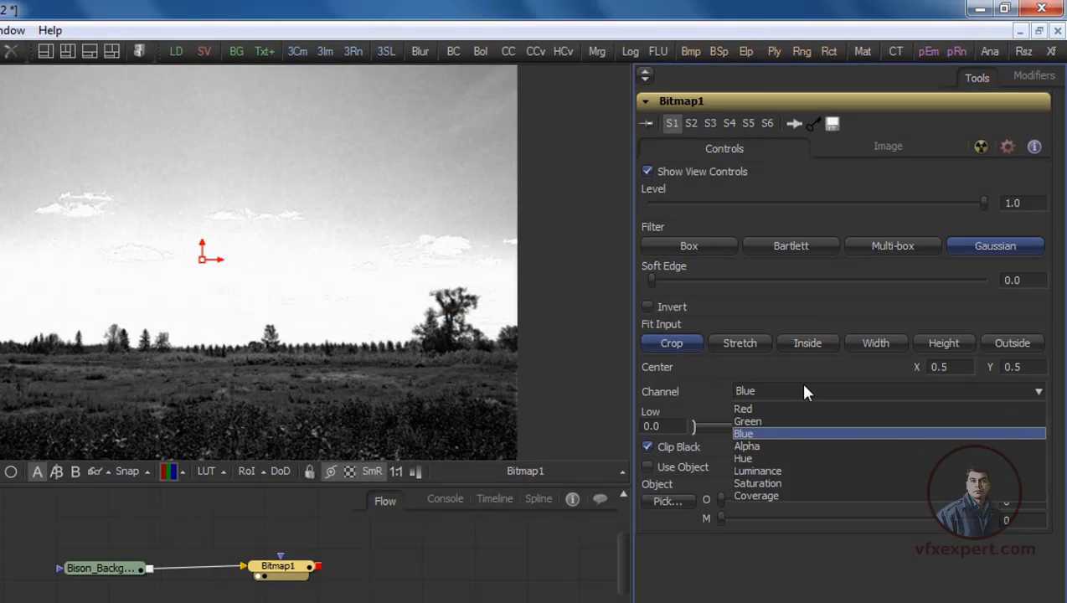
left_click(744, 435)
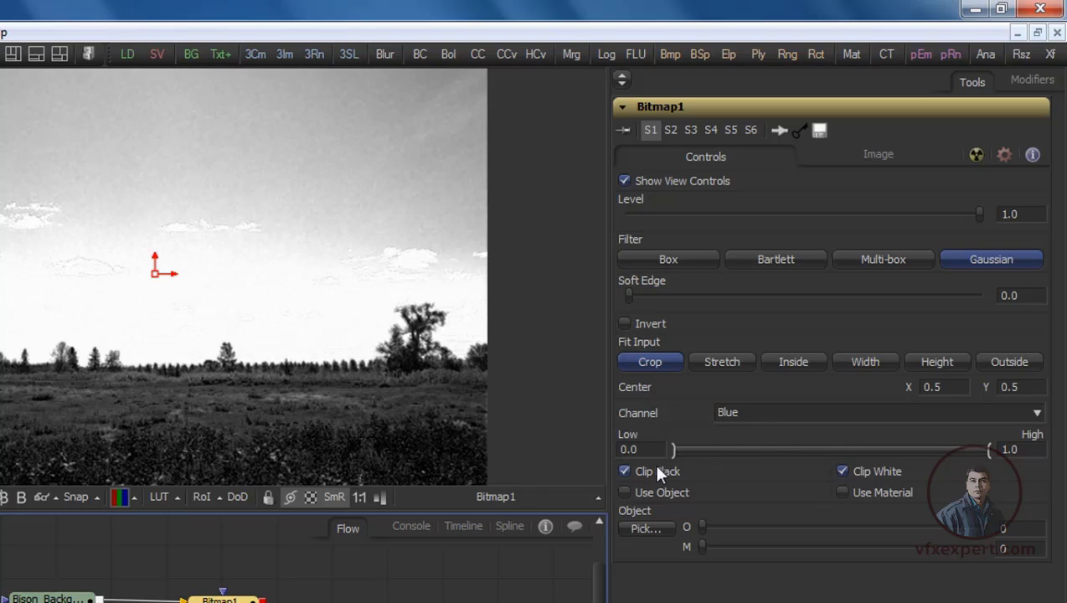
Set the bitmap mask's Low threshold to about 0.28 and High to about 0.64, and check the matte.
left_click_drag(672, 449, 692, 452)
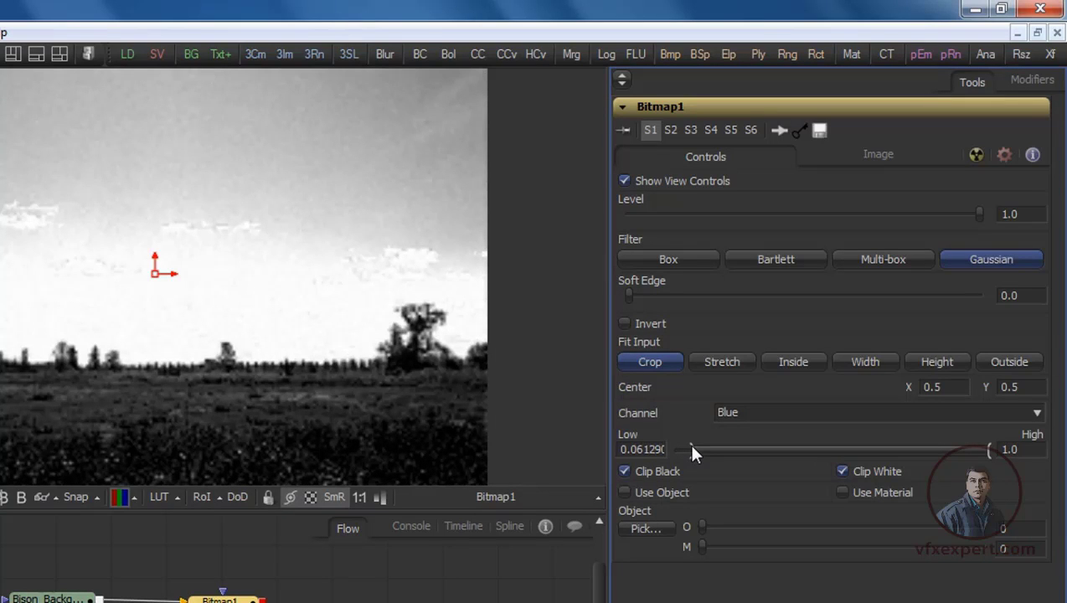
left_click_drag(692, 452, 761, 449)
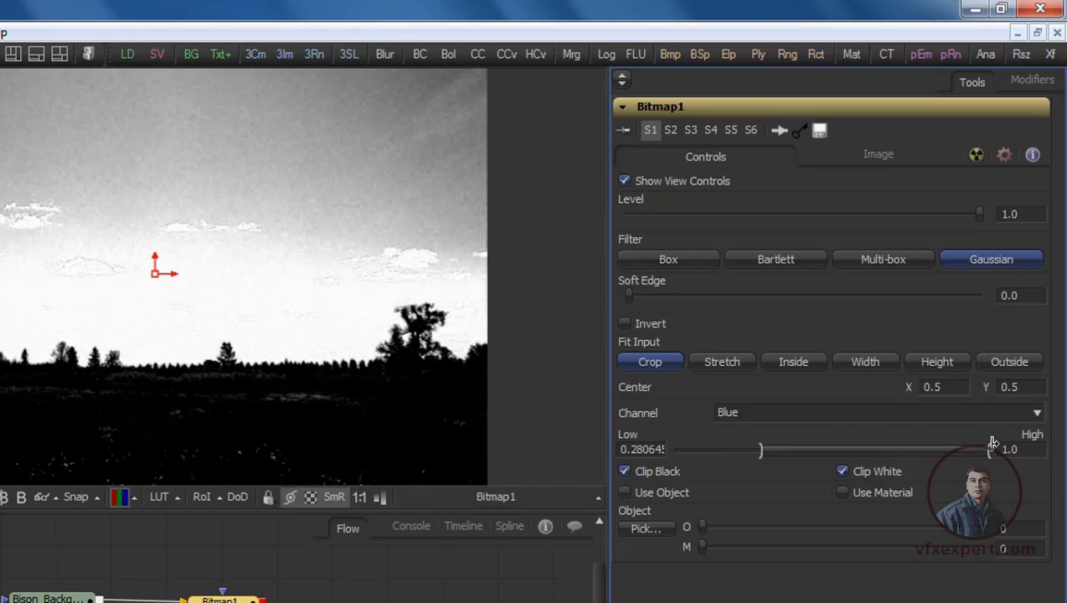
left_click_drag(991, 444, 873, 445)
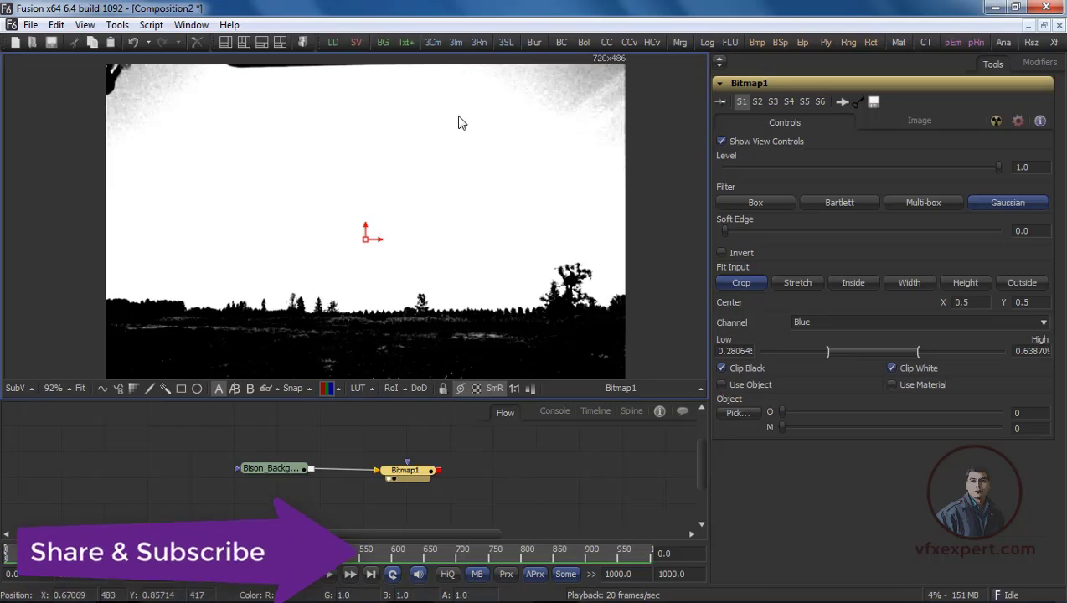
left_click_drag(453, 224, 462, 191)
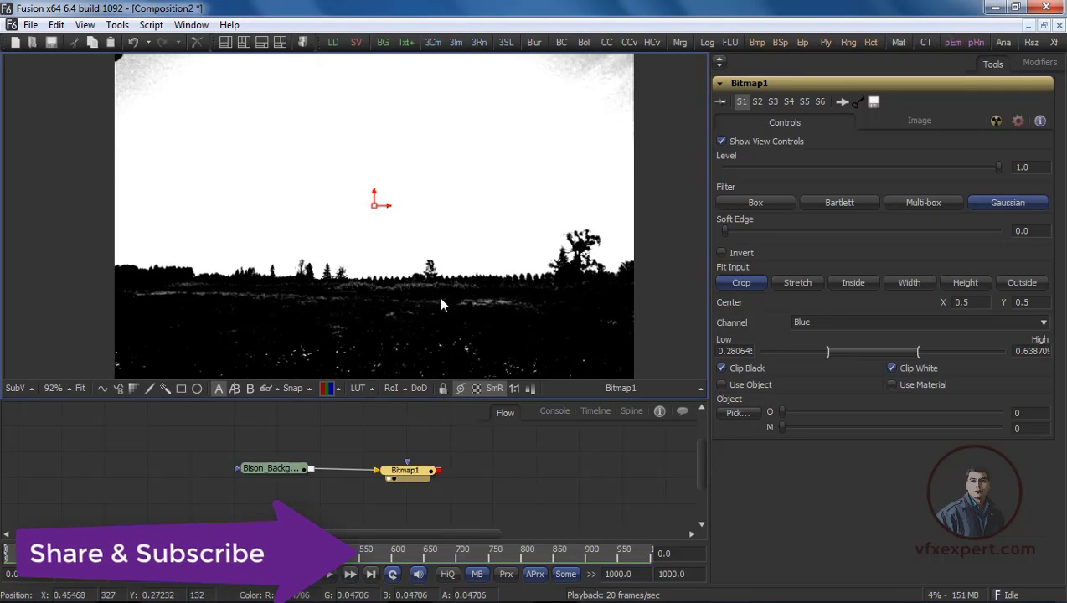
left_click_drag(380, 371, 374, 353)
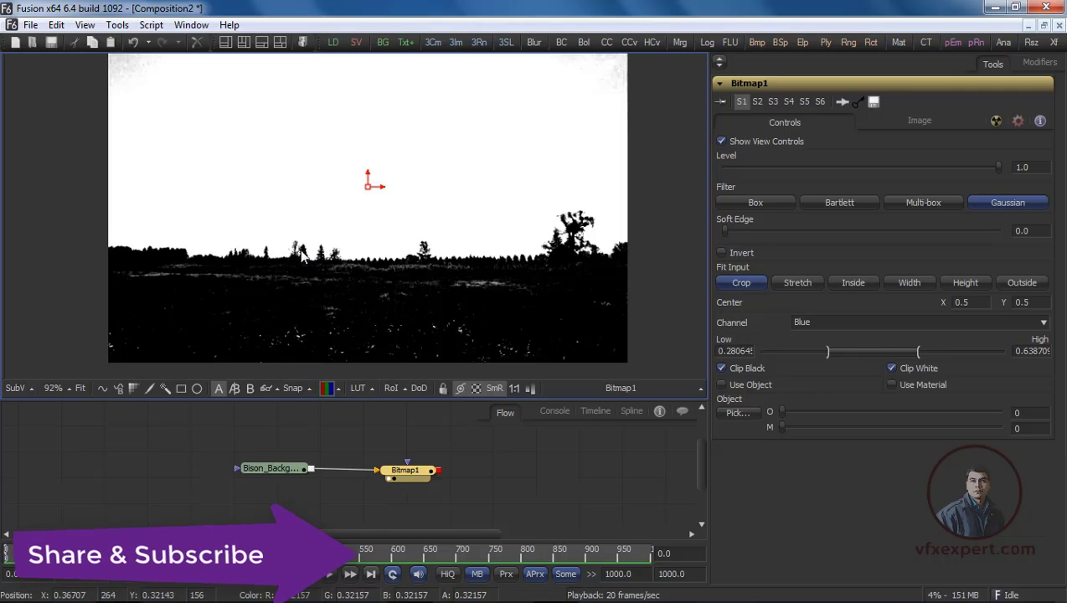
left_click_drag(229, 112, 243, 172)
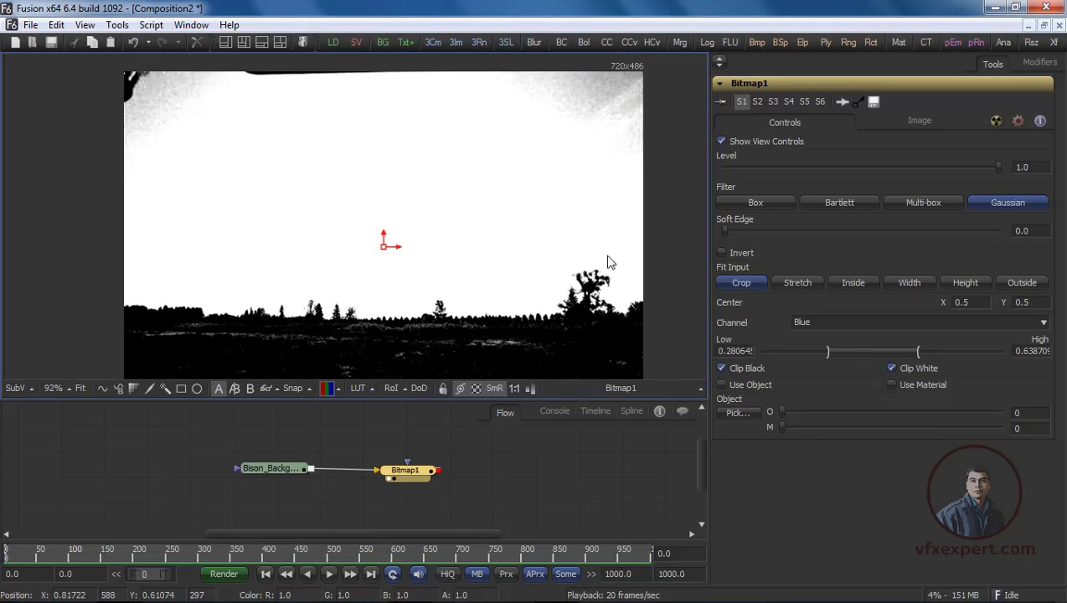
Tighten the bitmap mask's range to a Low of about 0.38 and a High of about 0.59, and check the ground area.
left_click_drag(827, 353, 851, 353)
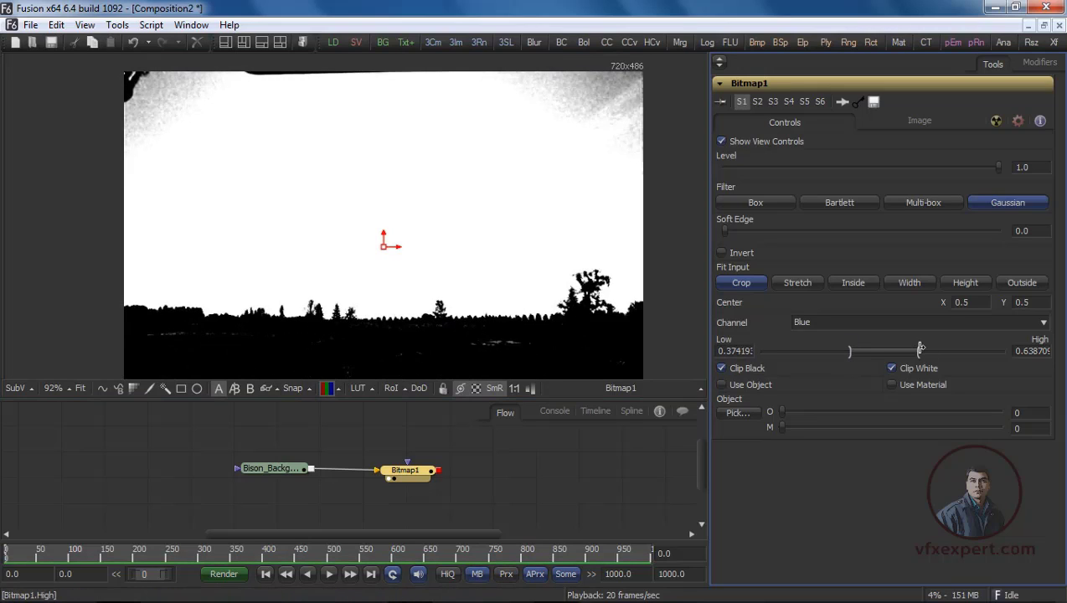
left_click_drag(920, 349, 866, 357)
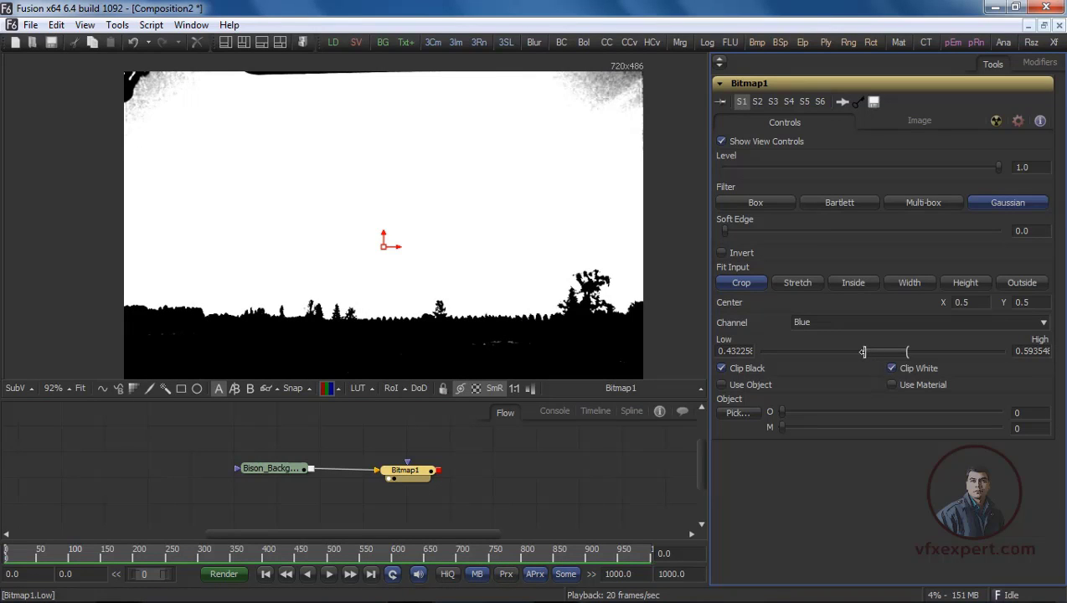
left_click_drag(864, 352, 853, 359)
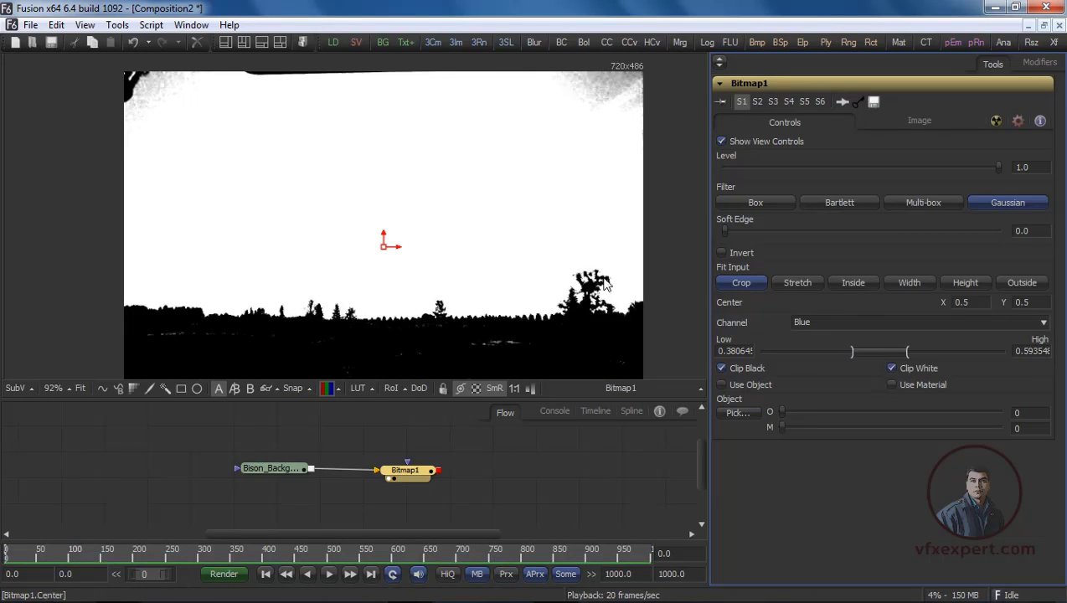
left_click_drag(469, 271, 471, 232)
left_click_drag(511, 294, 520, 292)
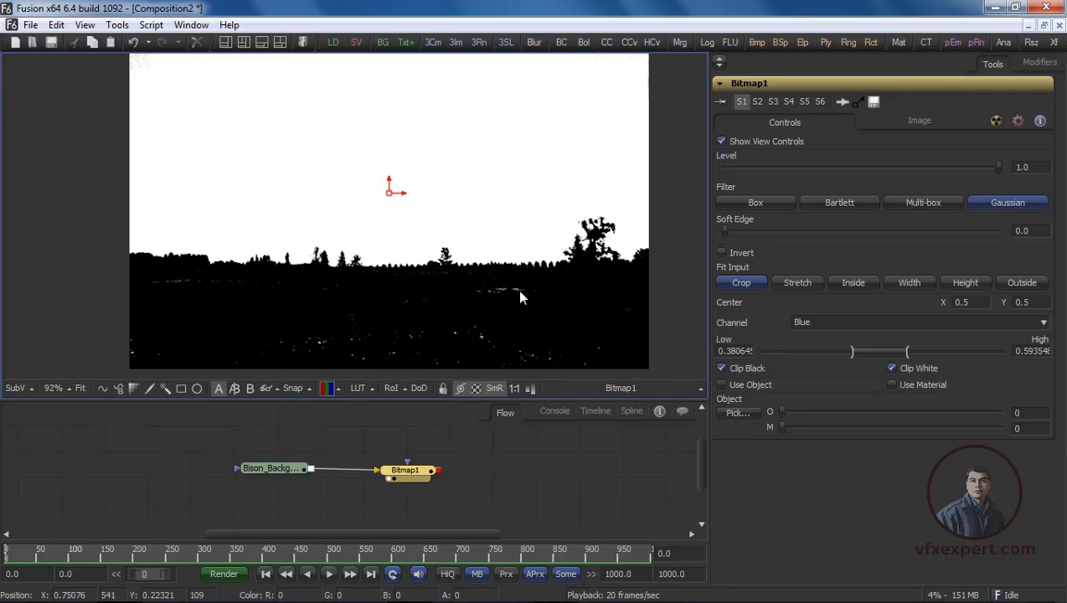
left_click_drag(403, 224, 400, 172)
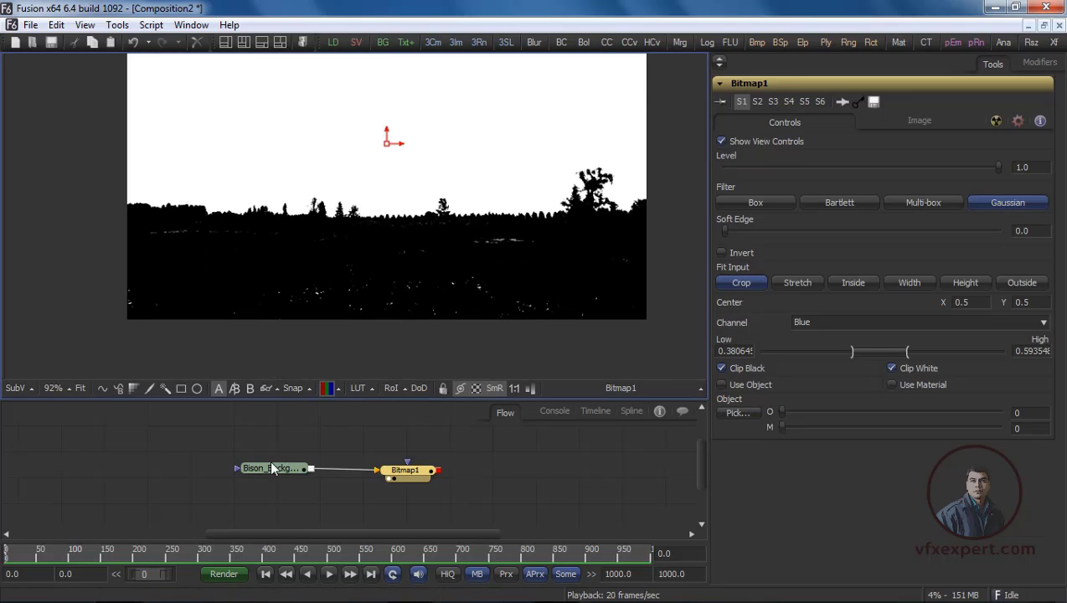
Add a Polygon mask to the flow, connect Bitmap1's output to its input, and display the polygon mask in the viewer.
left_click_drag(277, 476, 292, 478)
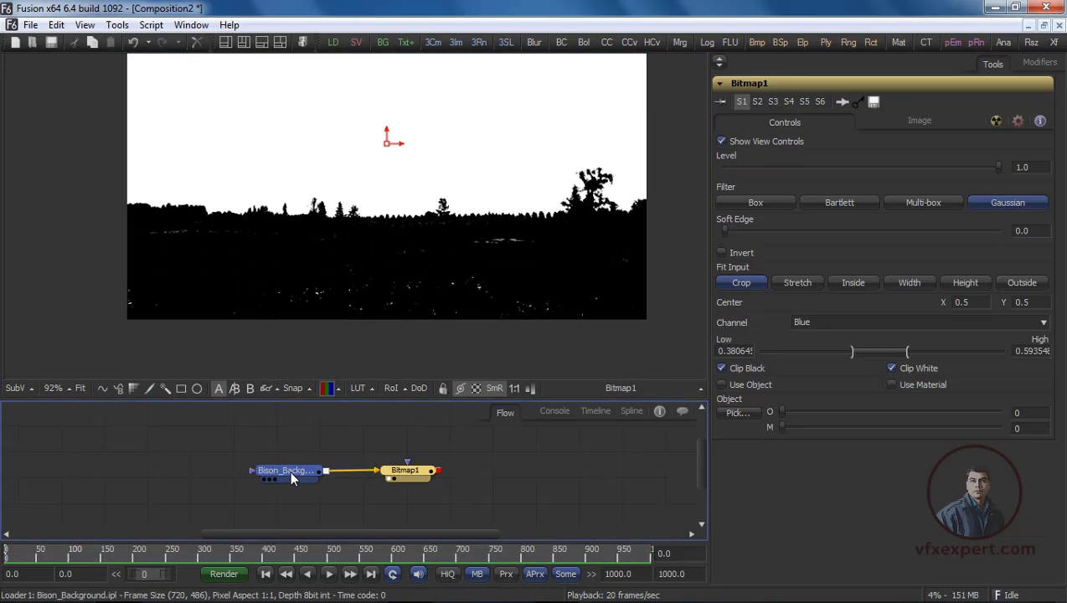
left_click(402, 471)
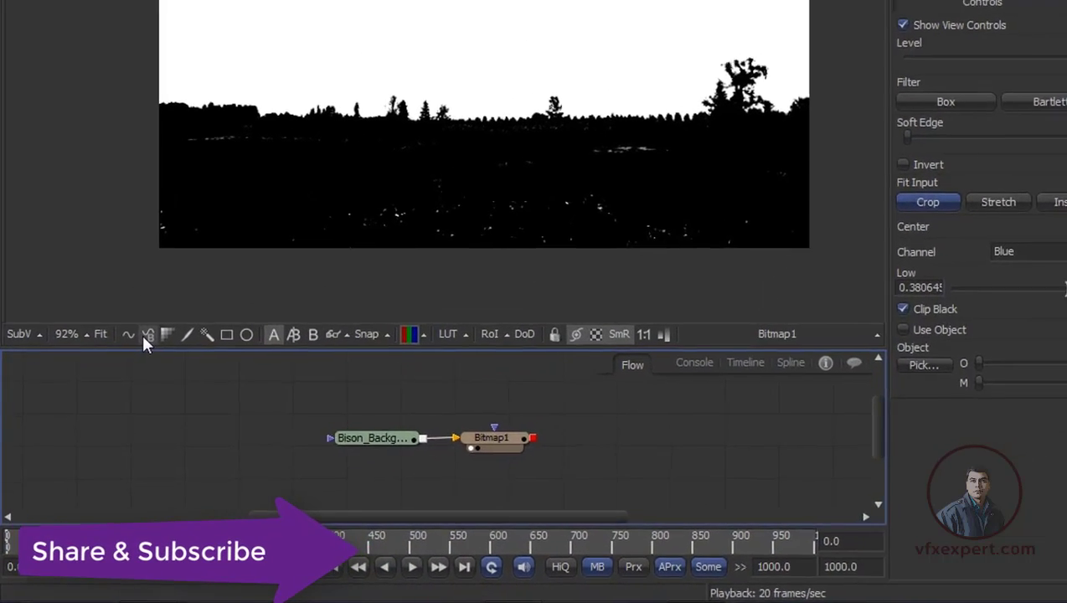
left_click_drag(545, 411, 418, 408)
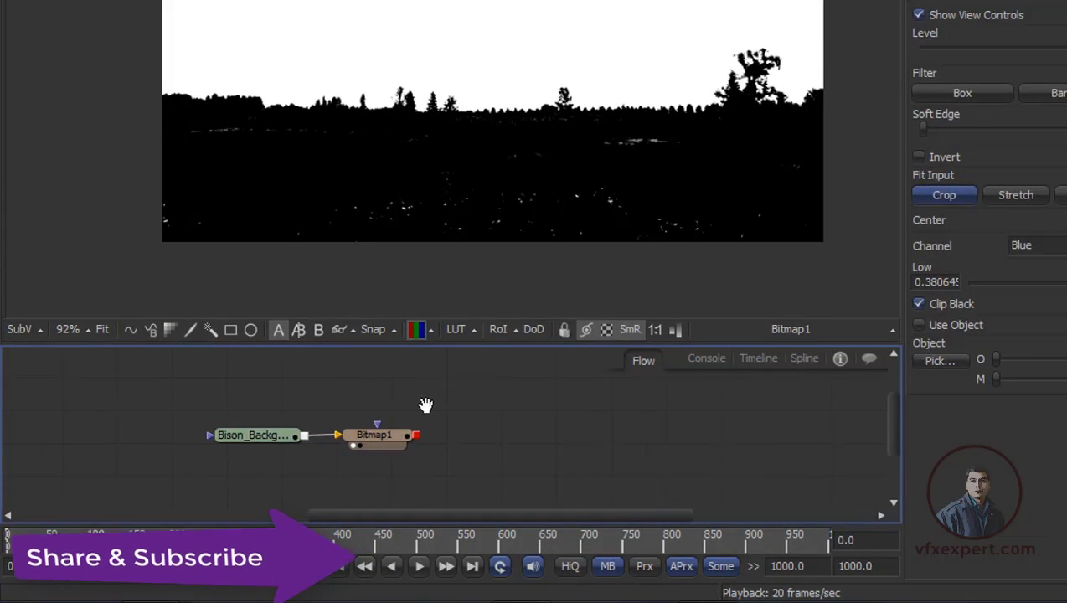
left_click(132, 329)
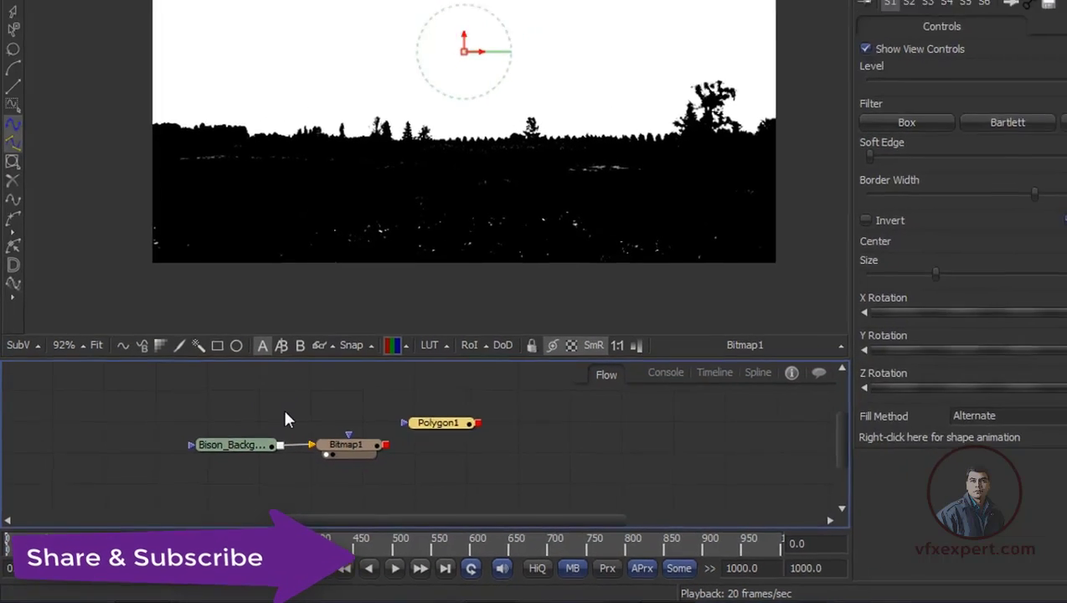
left_click_drag(440, 423, 457, 453)
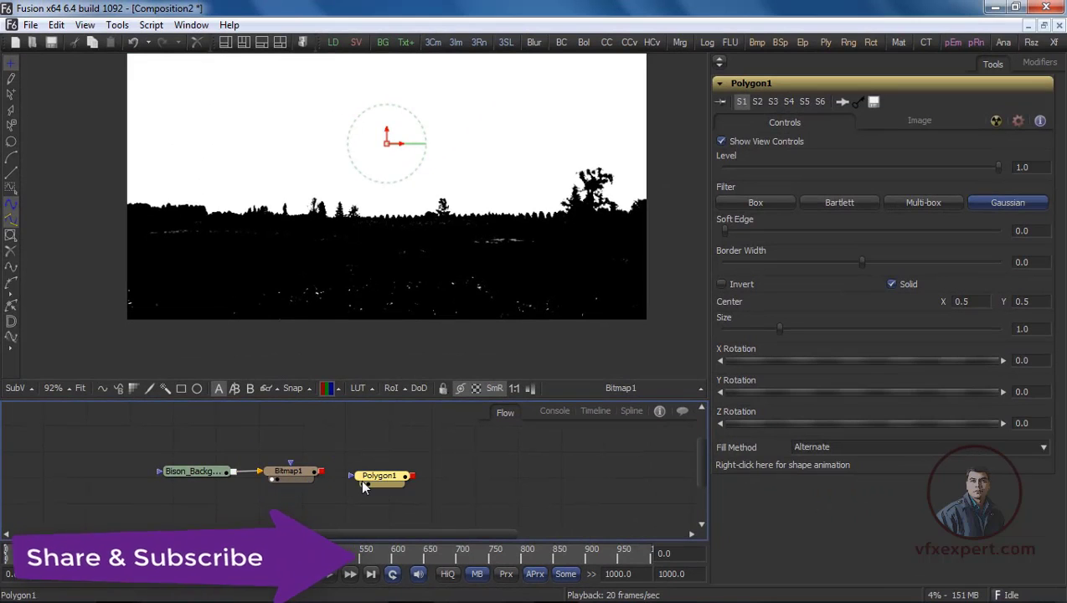
mouse_move(367, 478)
left_mouse_down()
mouse_move(375, 477)
mouse_move(360, 471)
mouse_move(396, 475)
left_mouse_up()
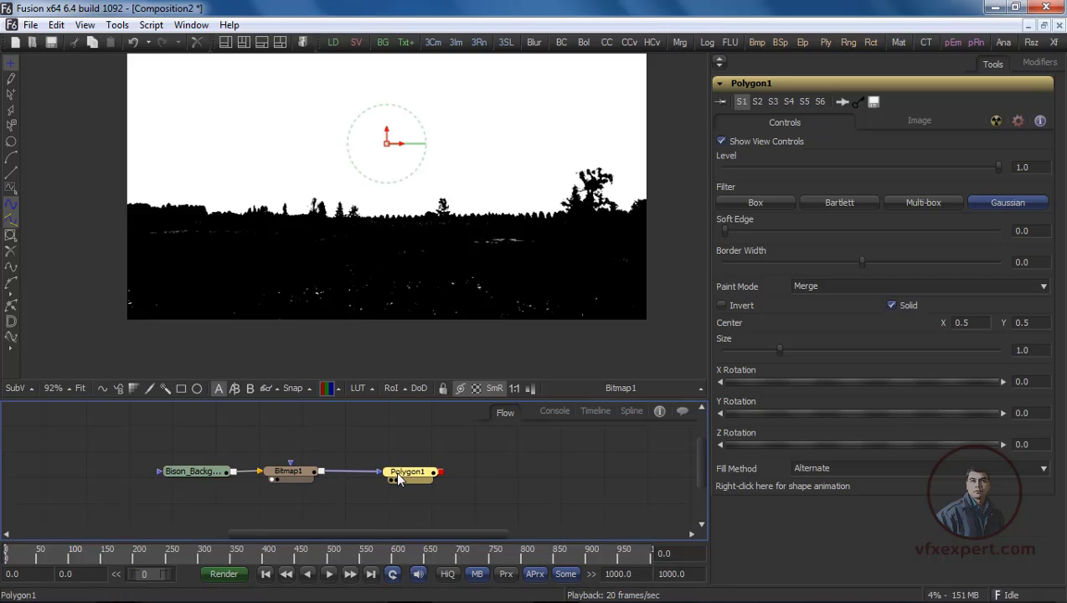
left_click_drag(399, 475, 403, 275)
left_click_drag(530, 270, 524, 320)
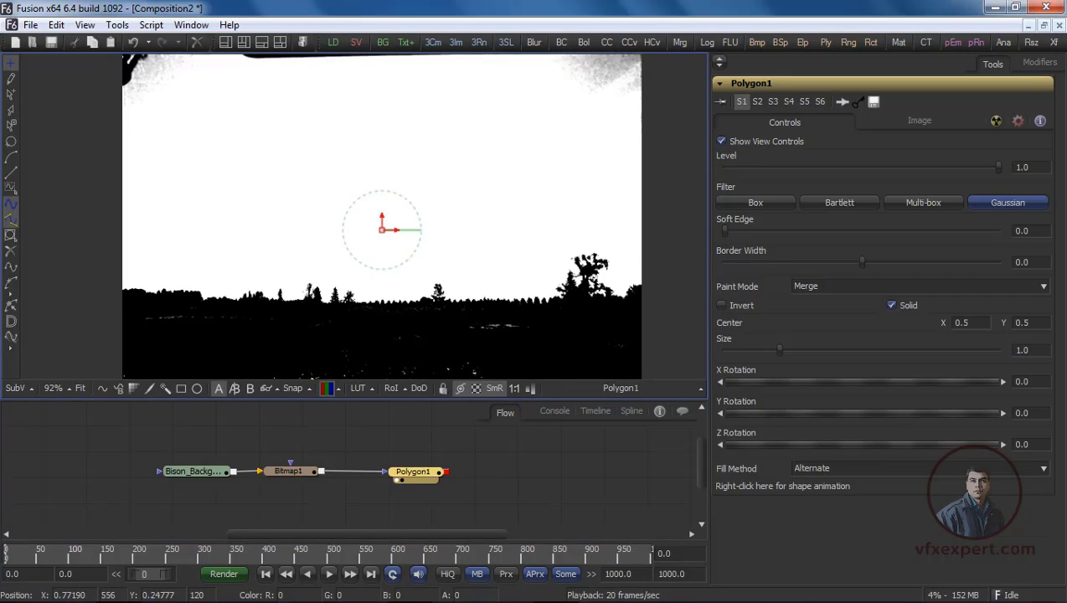
Draw a closed polygon around the upper sky, extending past the frame's top and side edges to cover the dark corners.
left_click_drag(301, 118, 322, 209)
left_click(638, 162)
left_click(492, 165)
left_click(311, 186)
left_click(108, 192)
left_click(109, 146)
left_click(315, 72)
left_click_drag(477, 147, 238, 193)
left_click(406, 98)
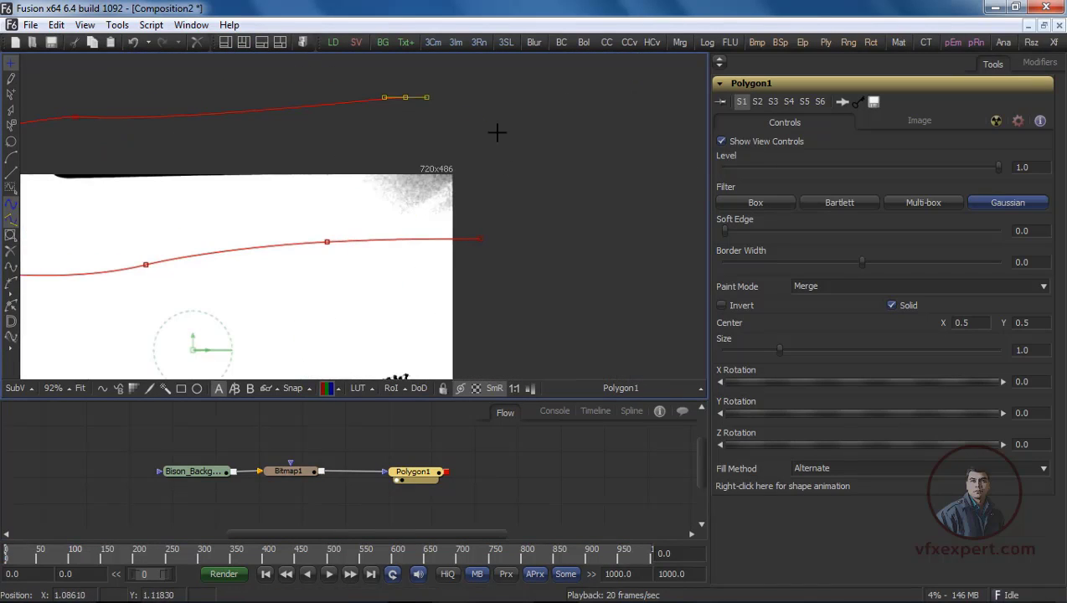
left_click(499, 134)
left_click(508, 171)
left_click_drag(379, 259, 515, 220)
left_click(618, 201)
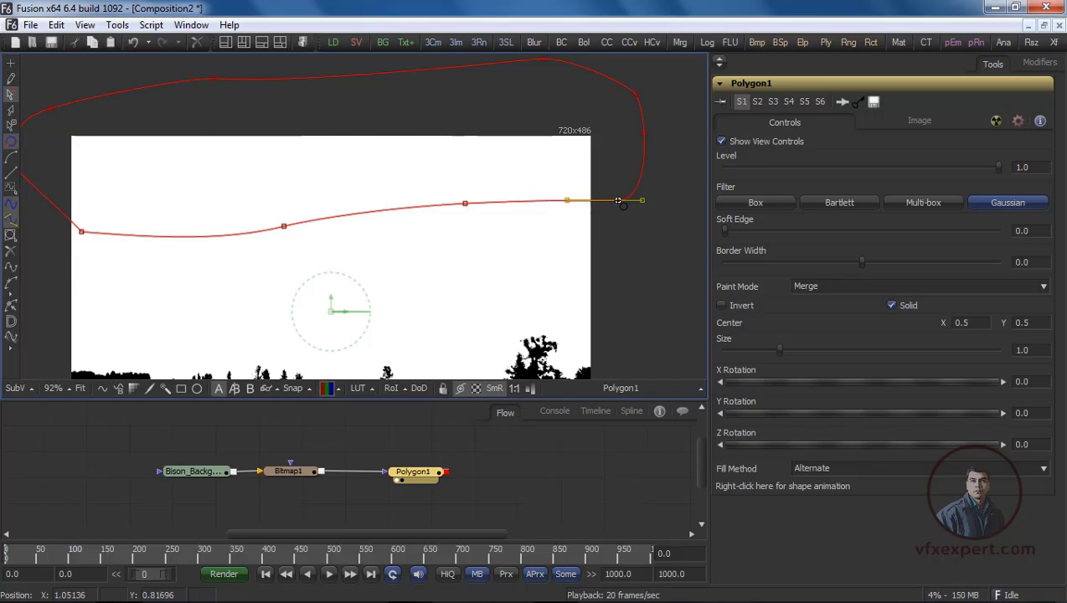
Add a second Polygon mask to the flow, fed by Polygon1's output.
left_click_drag(359, 310, 405, 158)
left_click_drag(403, 476, 381, 475)
left_click(490, 458)
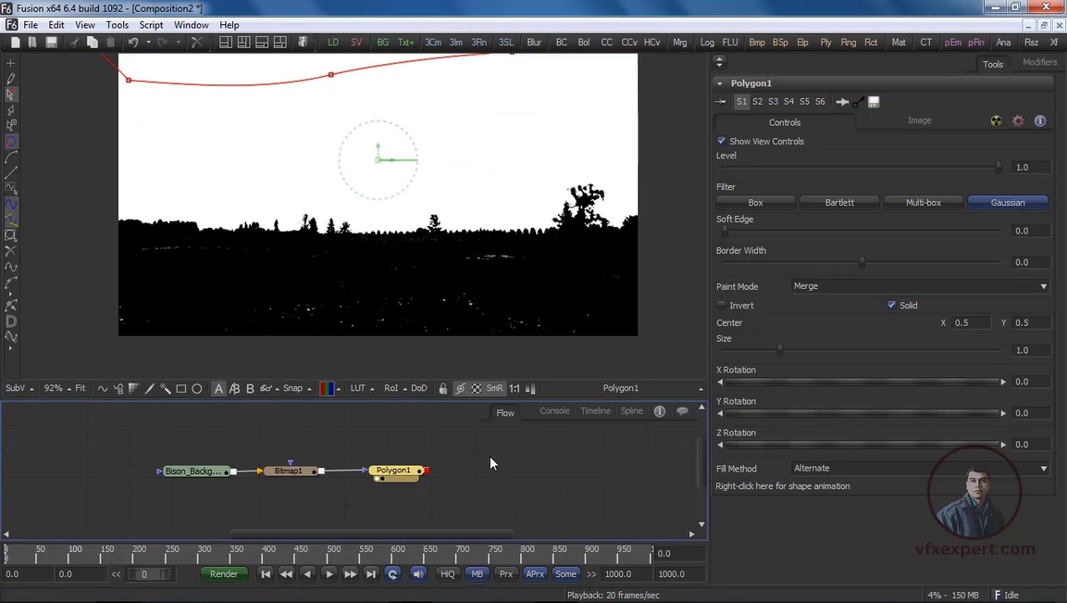
left_click(102, 388)
mouse_move(488, 465)
left_mouse_down()
mouse_move(471, 467)
mouse_move(484, 471)
left_mouse_up()
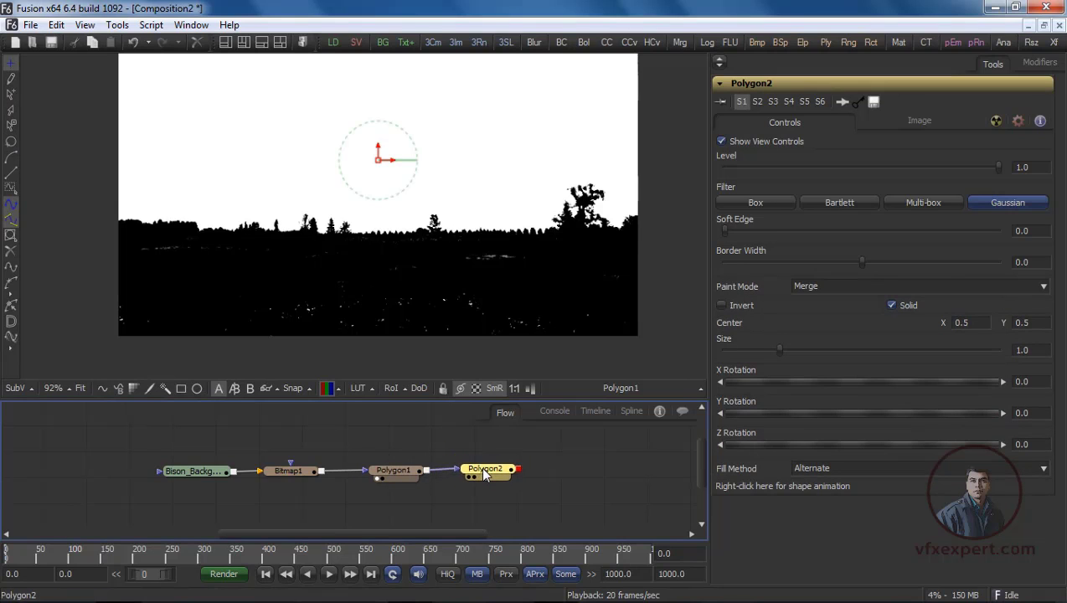
Draw a closed Polygon2 shape around the speckled ground below the tree line, extending past the frame's lower and left edges.
left_click(620, 360)
left_click(616, 311)
left_click(581, 284)
left_click(566, 274)
left_click(529, 252)
left_click(484, 244)
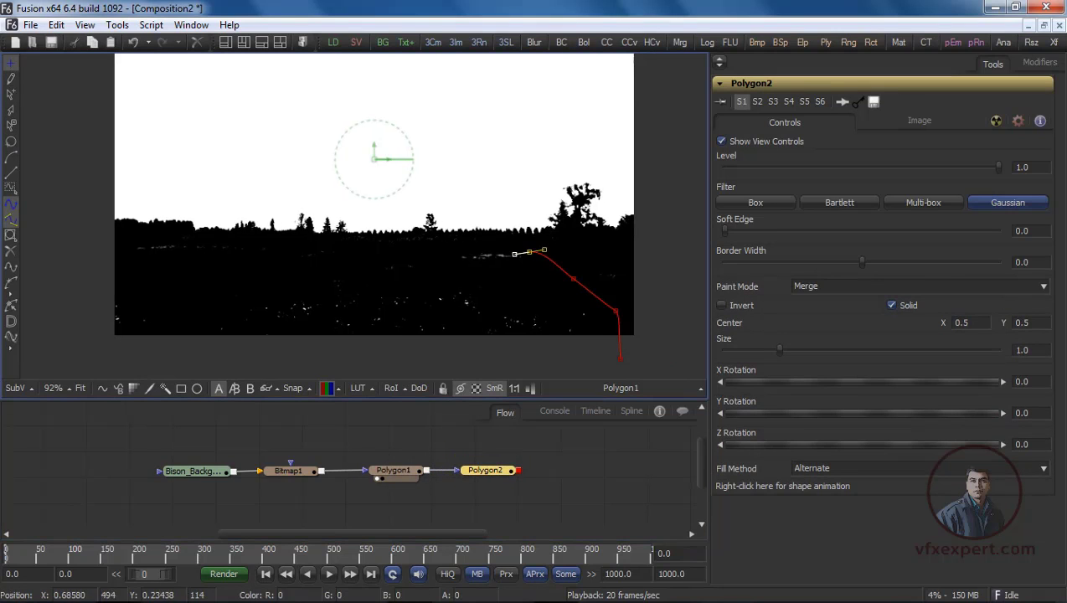
left_click(434, 250)
left_click(326, 251)
left_click(227, 245)
left_click(170, 241)
left_click(131, 242)
left_click(108, 264)
left_click(97, 274)
left_click(88, 321)
left_click(178, 363)
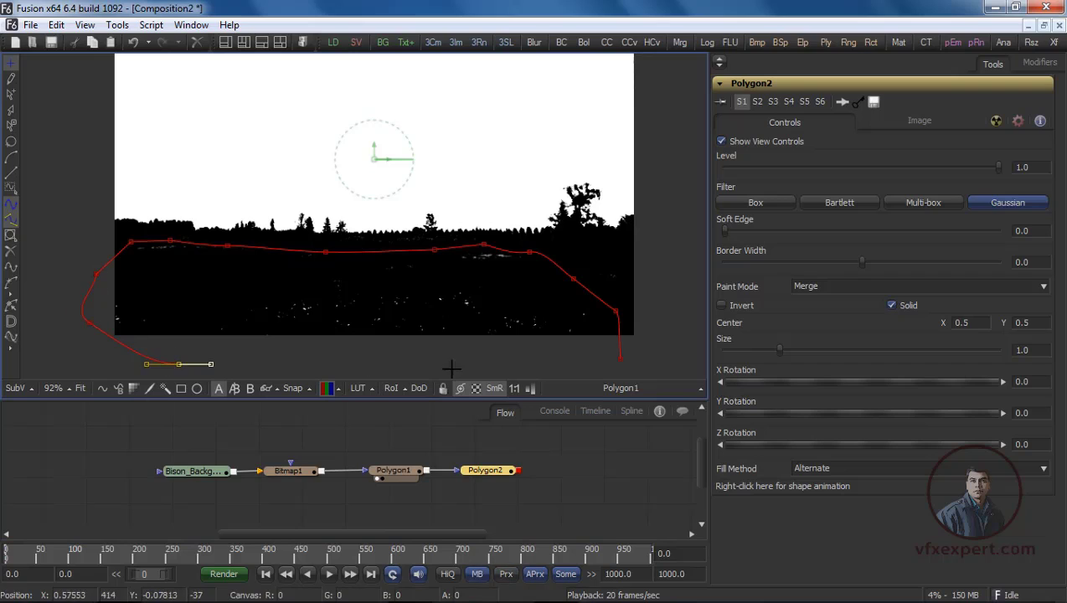
left_click(492, 368)
left_click(547, 360)
left_click(621, 360)
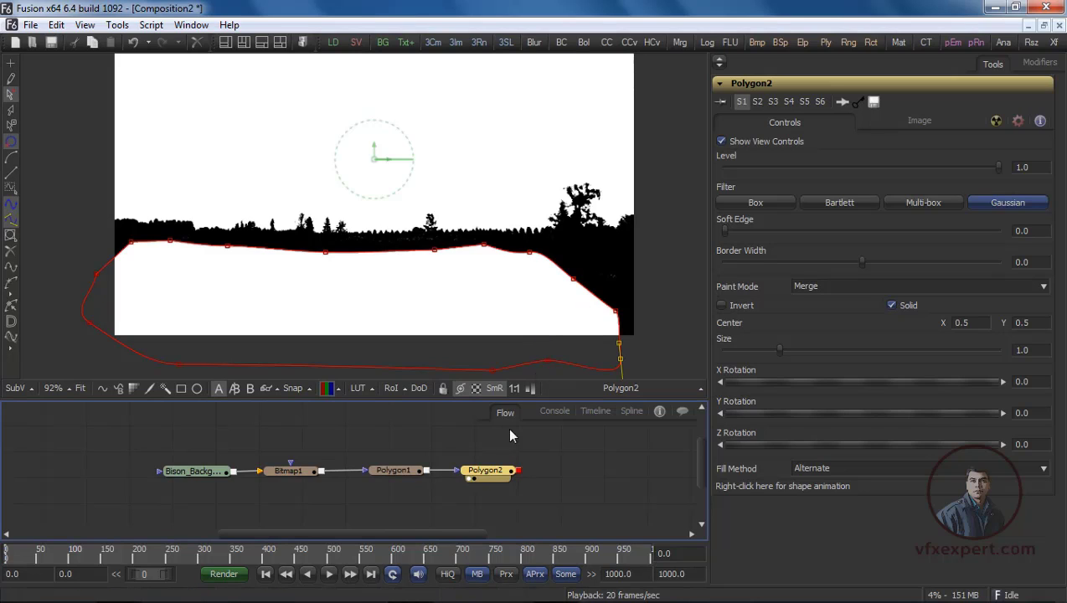
Try inverting the Polygon2 mask, restore it, and set its paint mode to Subtract.
left_click(721, 306)
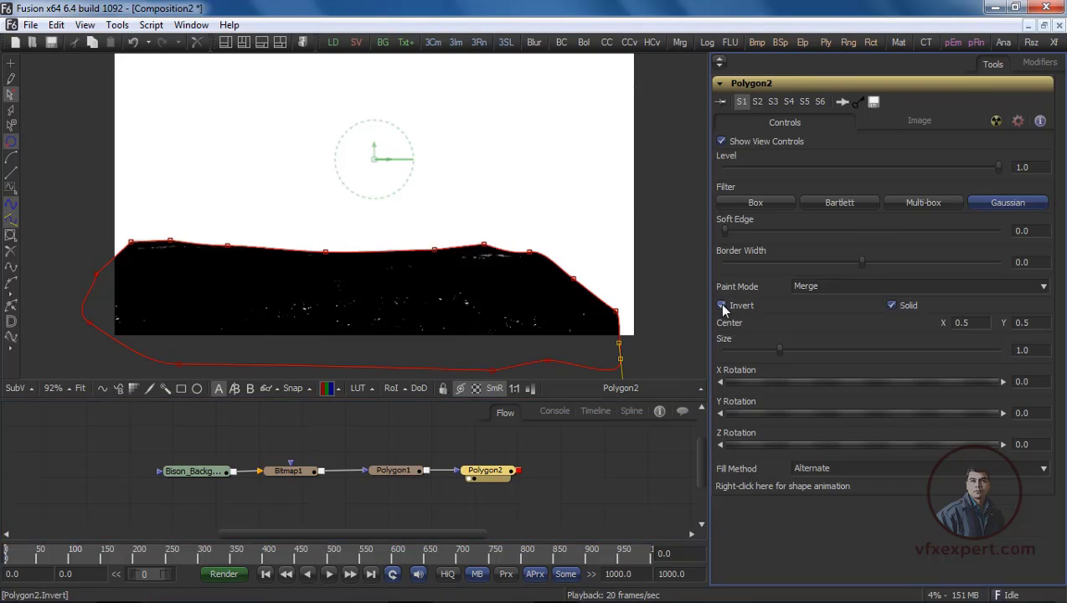
left_click(721, 306)
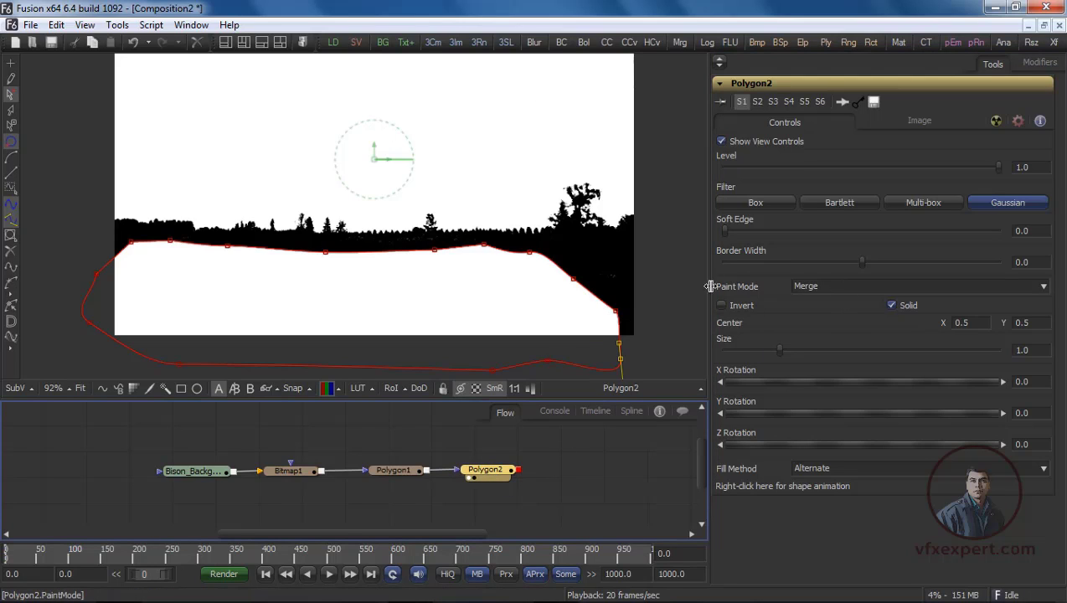
left_click(836, 285)
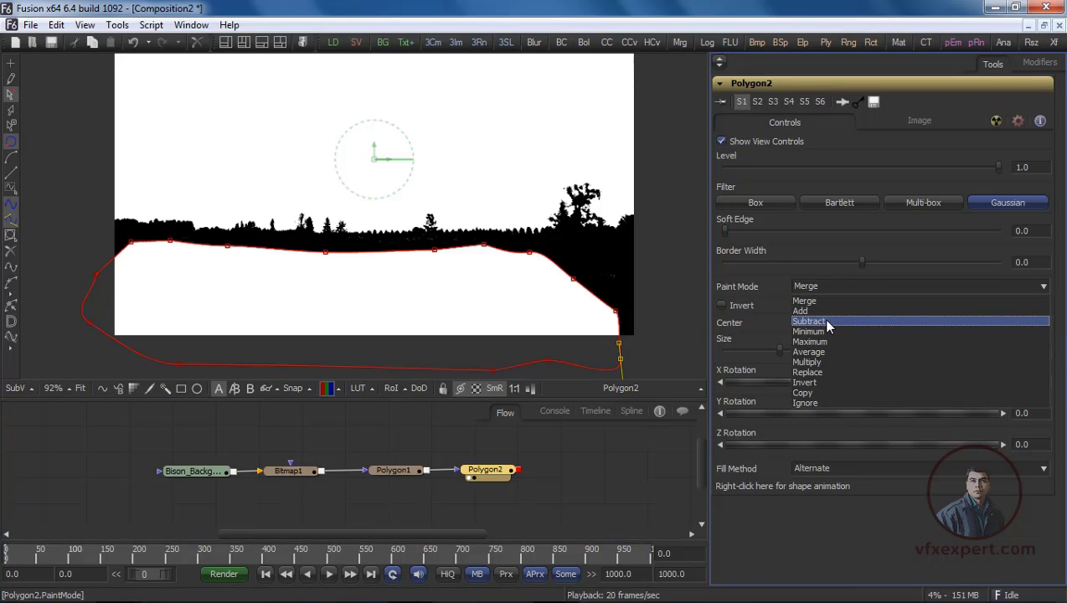
left_click(828, 322)
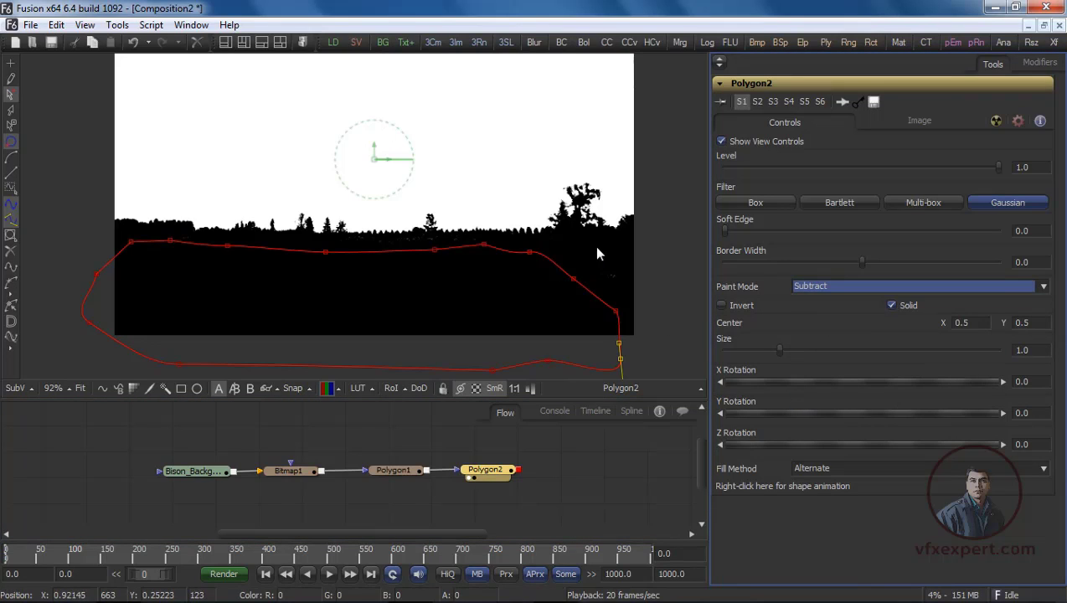
Arrange the mask nodes above the Bison_Background loader with more flow space, and display the loader's image in the viewer.
left_click(557, 471)
left_click(489, 471)
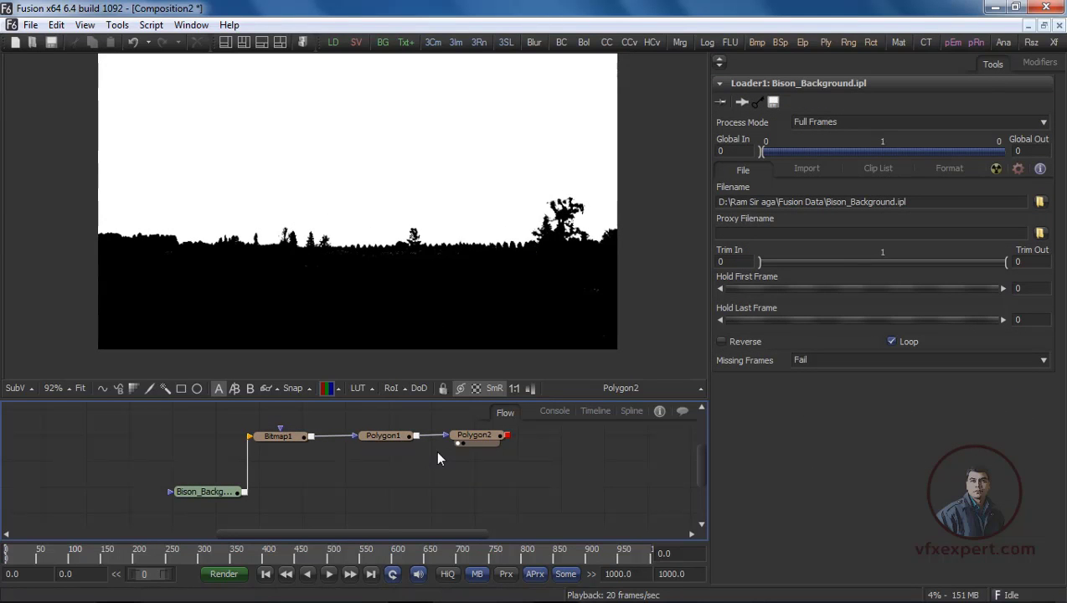
left_click_drag(429, 402, 433, 377)
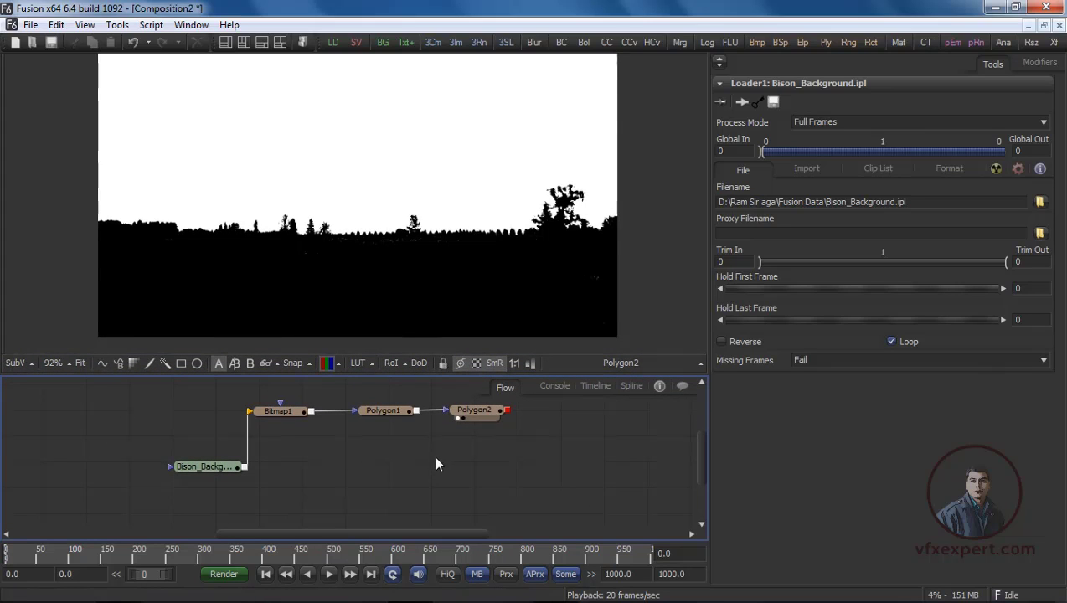
left_click_drag(440, 468, 411, 477)
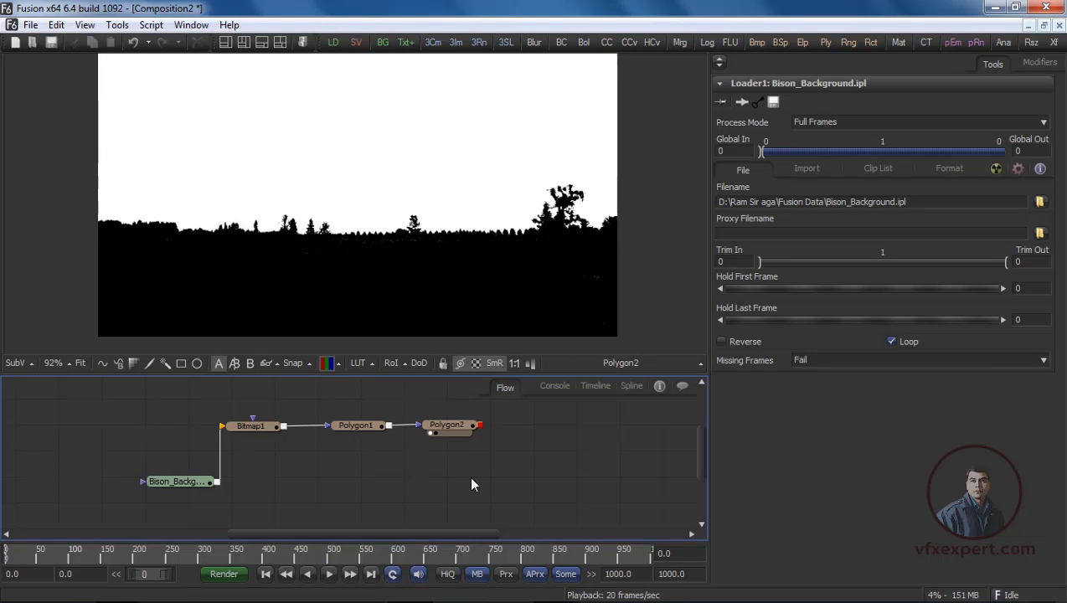
left_click_drag(471, 478, 473, 472)
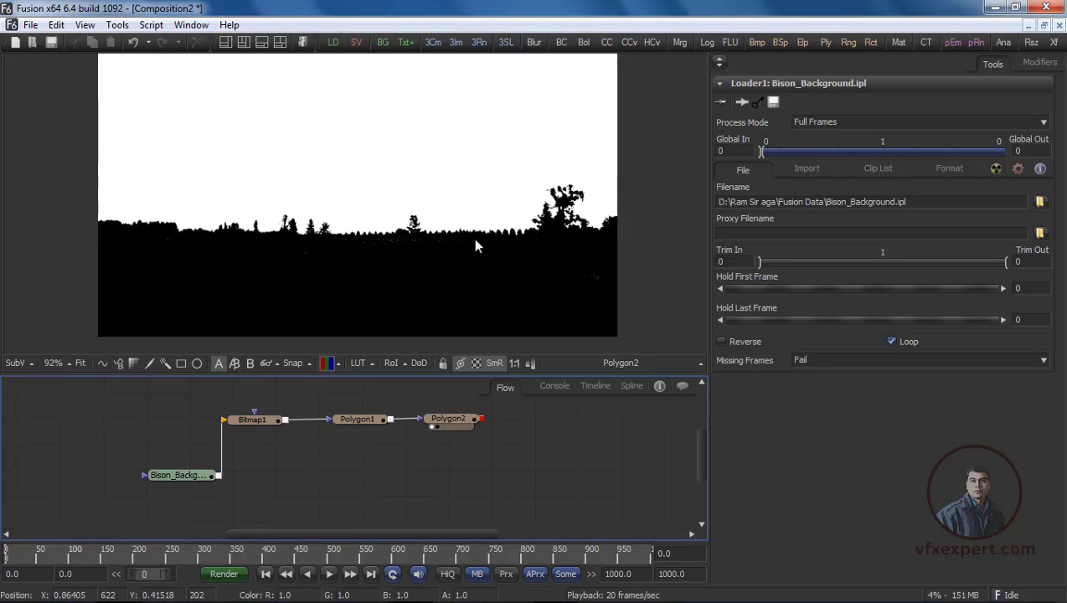
left_click_drag(205, 473, 326, 278)
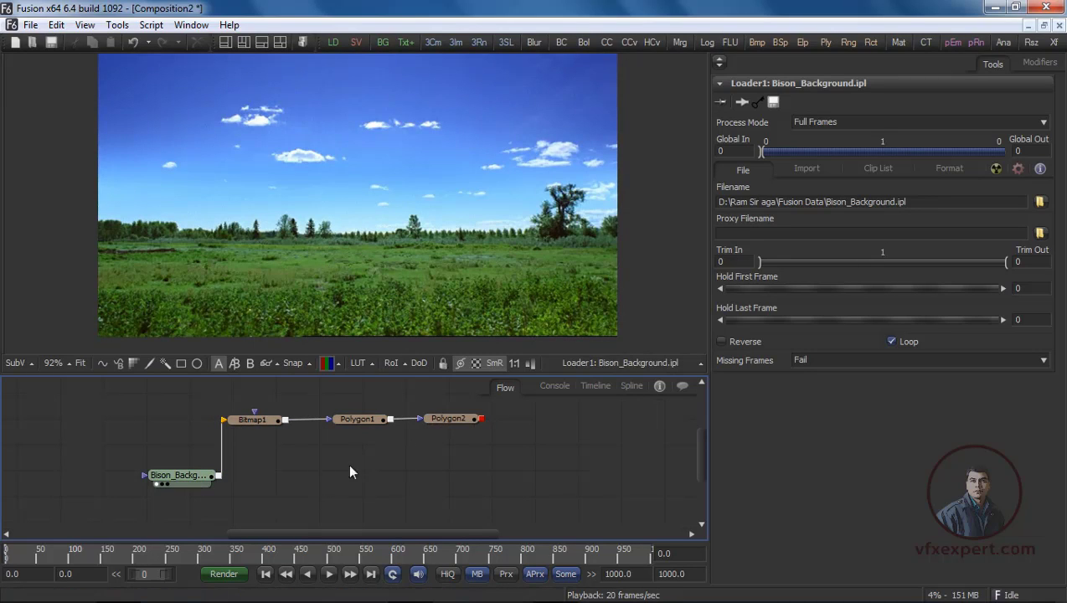
Add a Background node to the flow and set its image size to 720 × 486, matching the loader.
left_click_drag(383, 42, 333, 494)
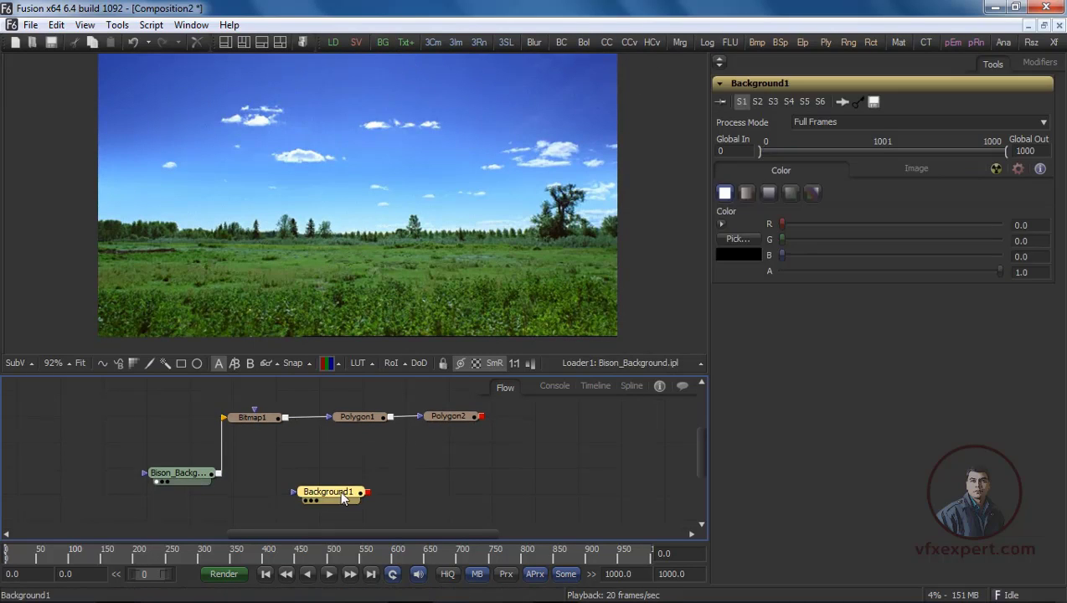
left_click_drag(573, 139, 554, 224)
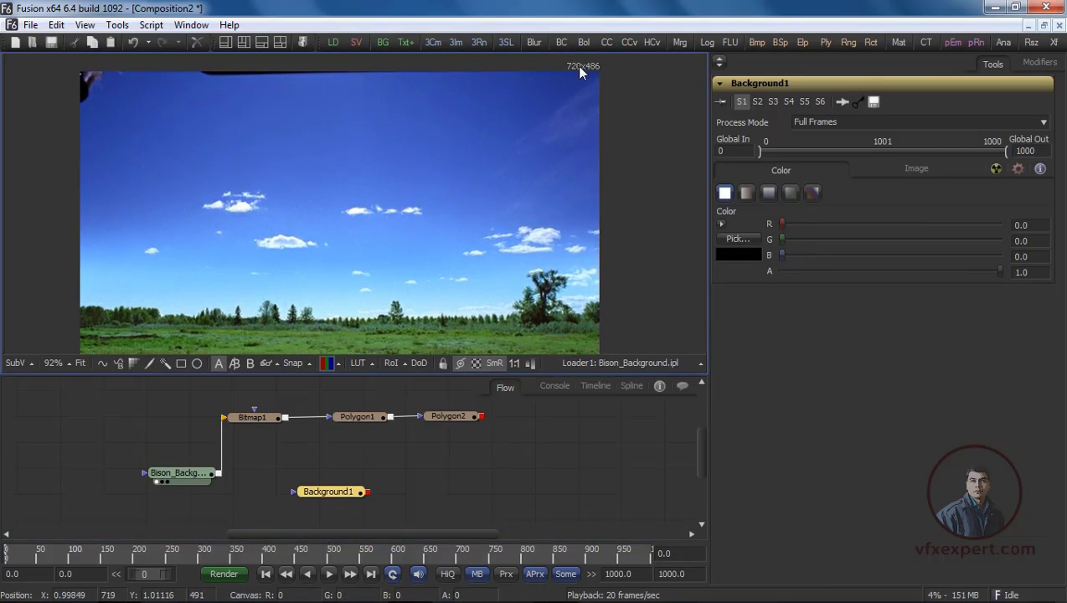
left_click(918, 169)
left_click(1026, 216)
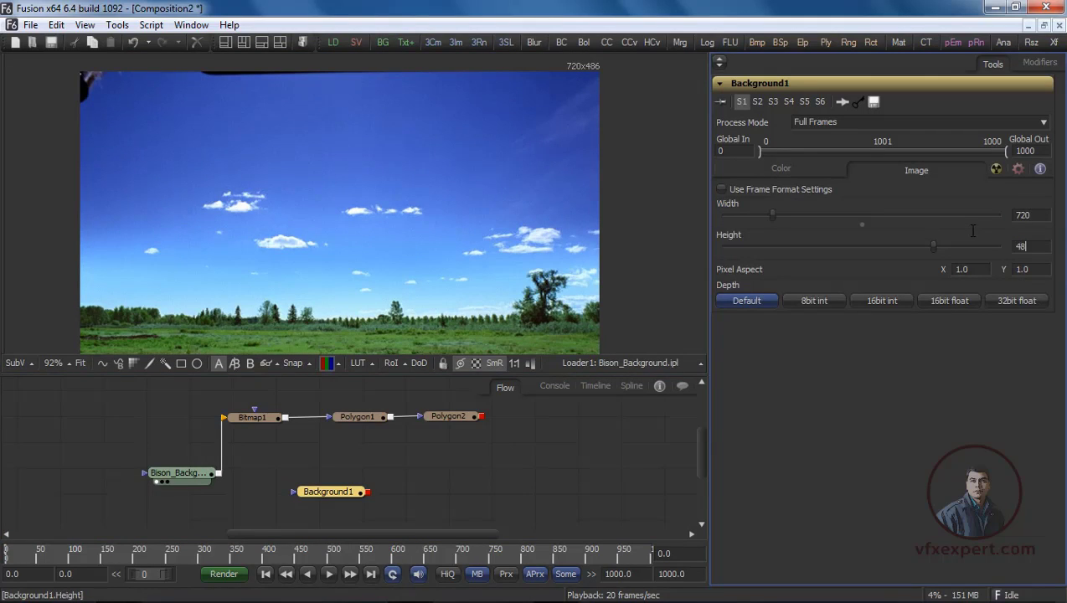
Set the Background1 color's alpha to 0 and place the node below the loader.
left_click(778, 169)
left_click_drag(1001, 272, 752, 288)
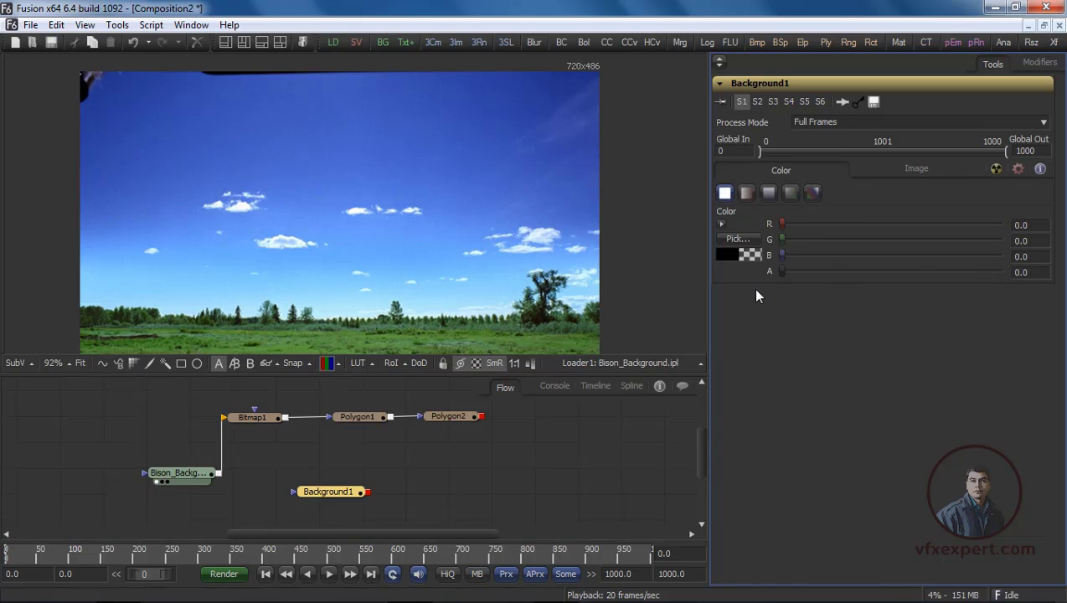
left_click_drag(324, 490, 194, 502)
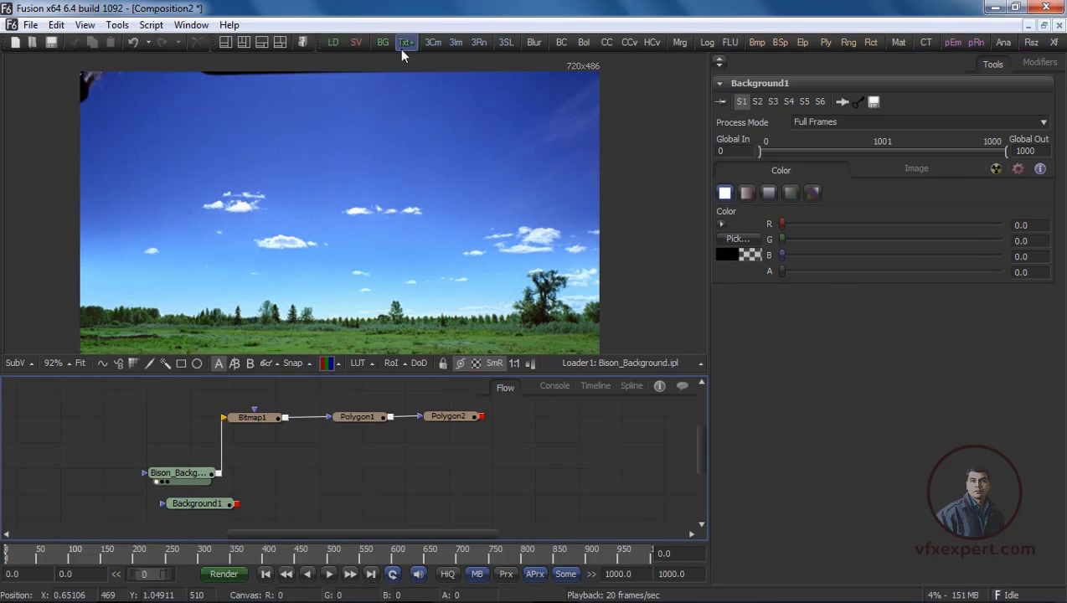
Add a Merge node with Background1 connected to its background input and the Bison_Background loader to its foreground input.
left_click_drag(679, 42, 317, 476)
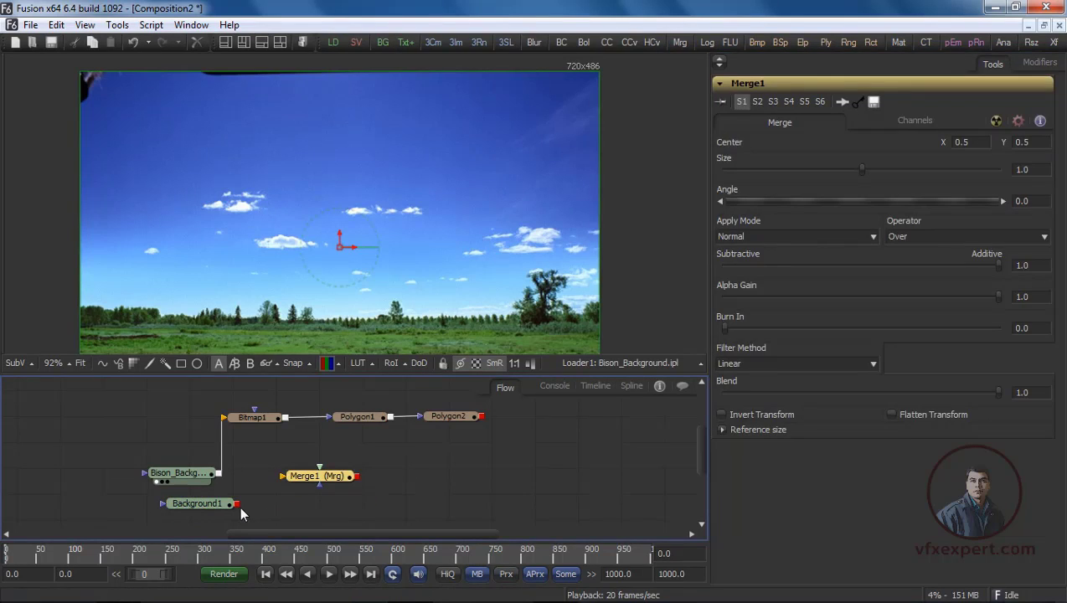
left_click_drag(237, 503, 283, 476)
left_click_drag(219, 507, 190, 500)
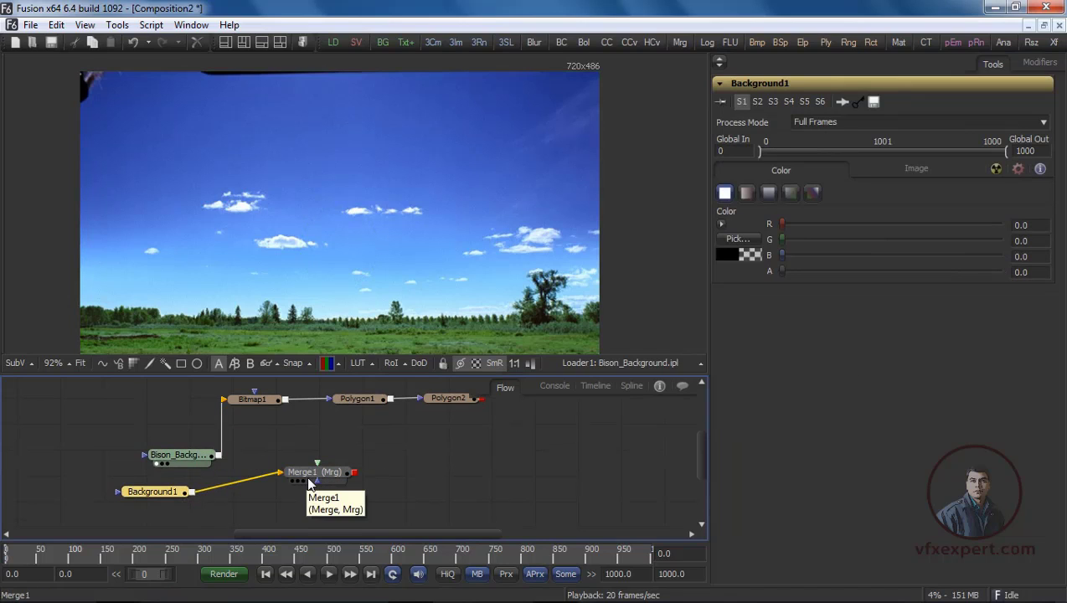
left_click_drag(217, 456, 319, 466)
left_click_drag(464, 446, 436, 462)
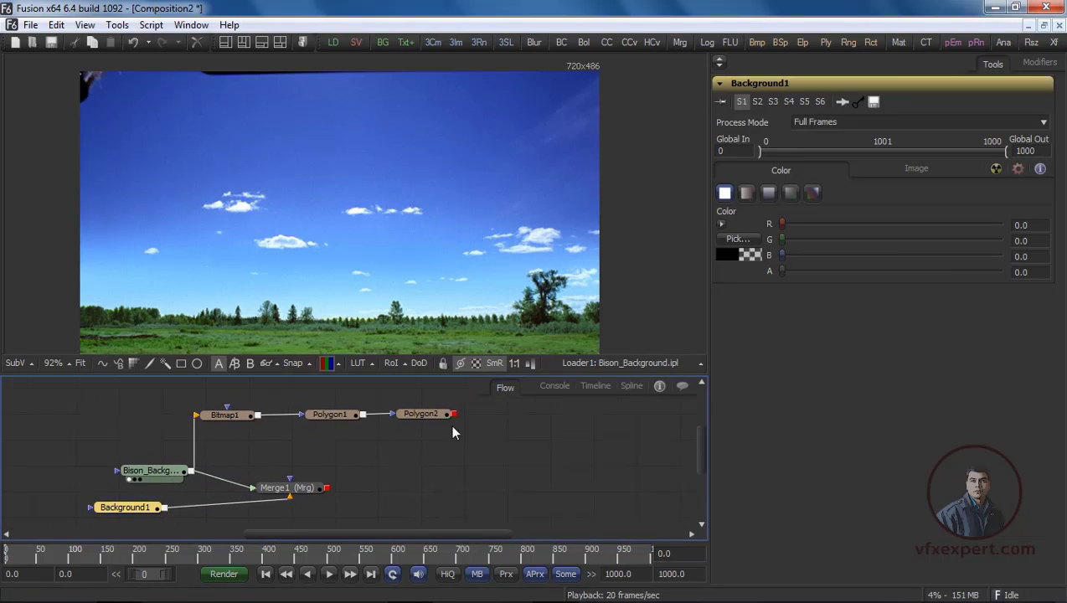
Display the Polygon2 matte and connect its output to Merge1's effect mask input, repositioning the merge below Polygon2.
left_click_drag(435, 414, 374, 180)
left_click_drag(451, 245, 463, 199)
left_click_drag(375, 503, 417, 488)
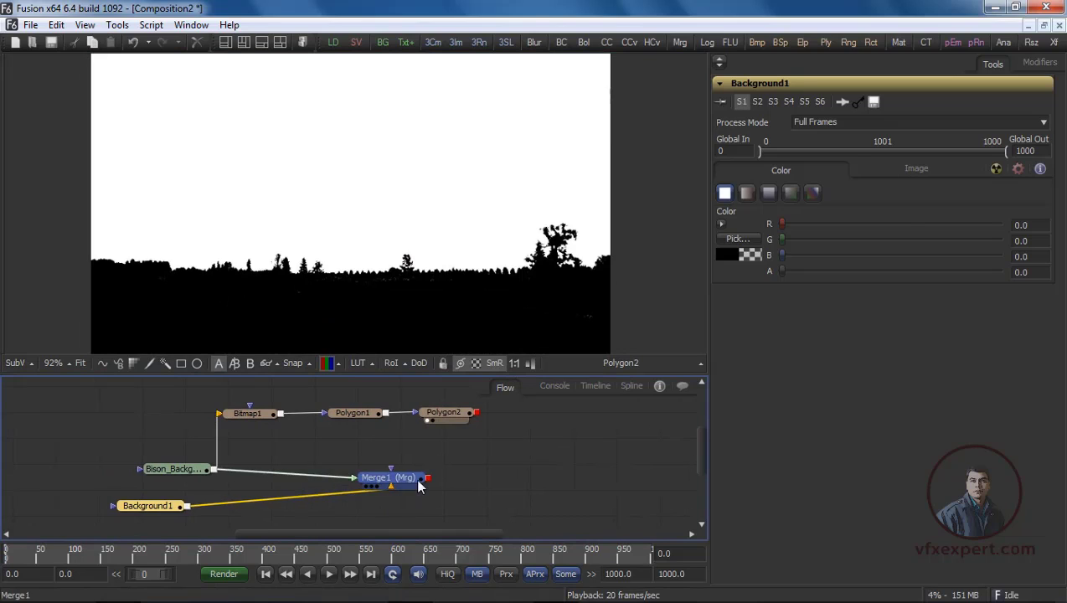
left_click(492, 442)
left_click_drag(476, 413, 466, 481)
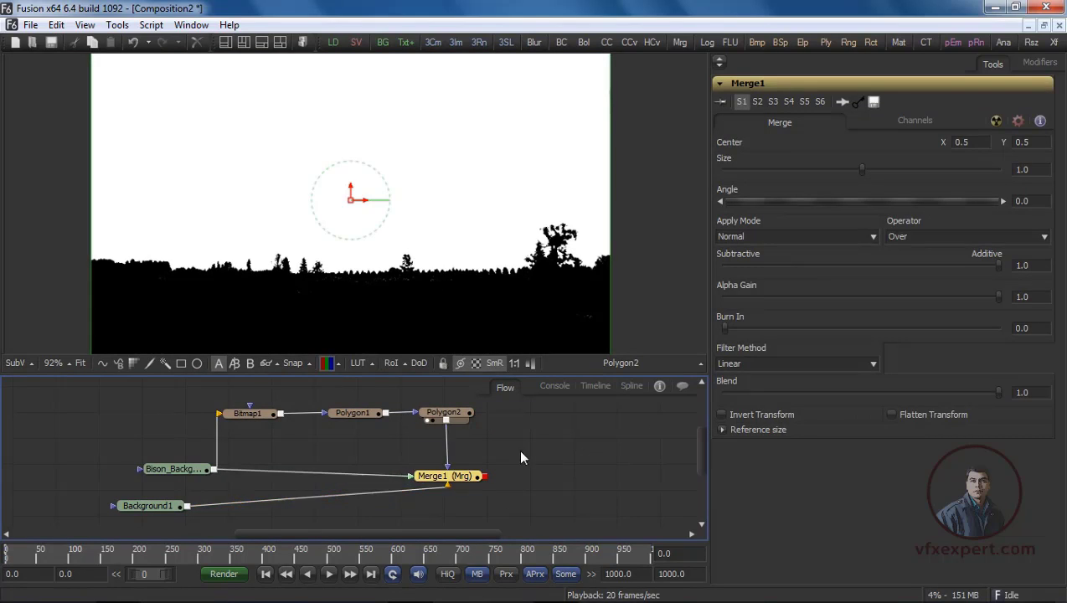
Display the Merge1 result in the viewer to check the masked sky over transparency.
left_click(518, 448)
left_click(459, 484)
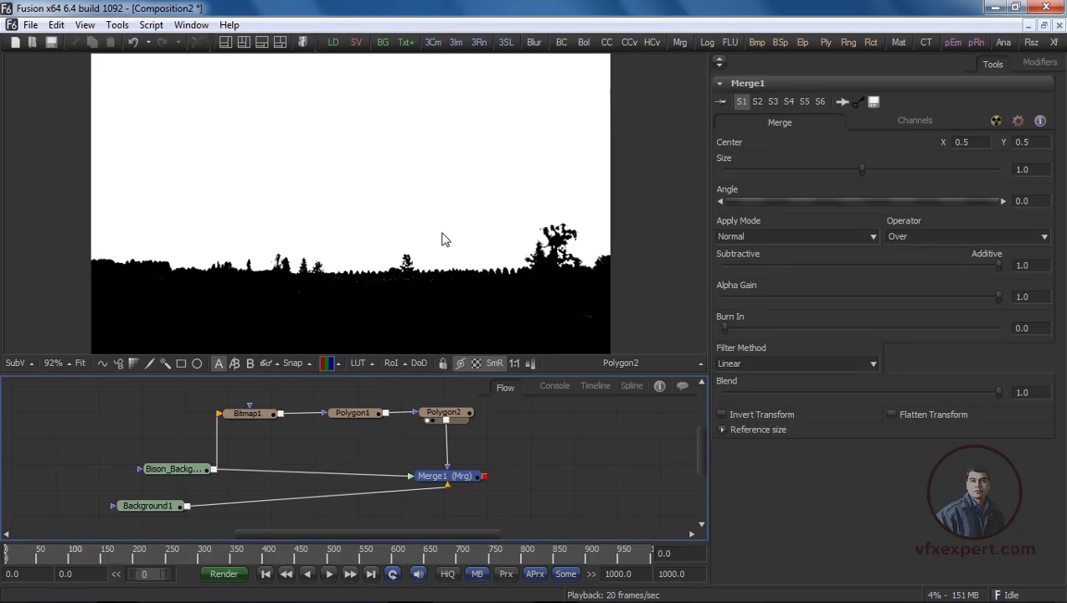
key("1")
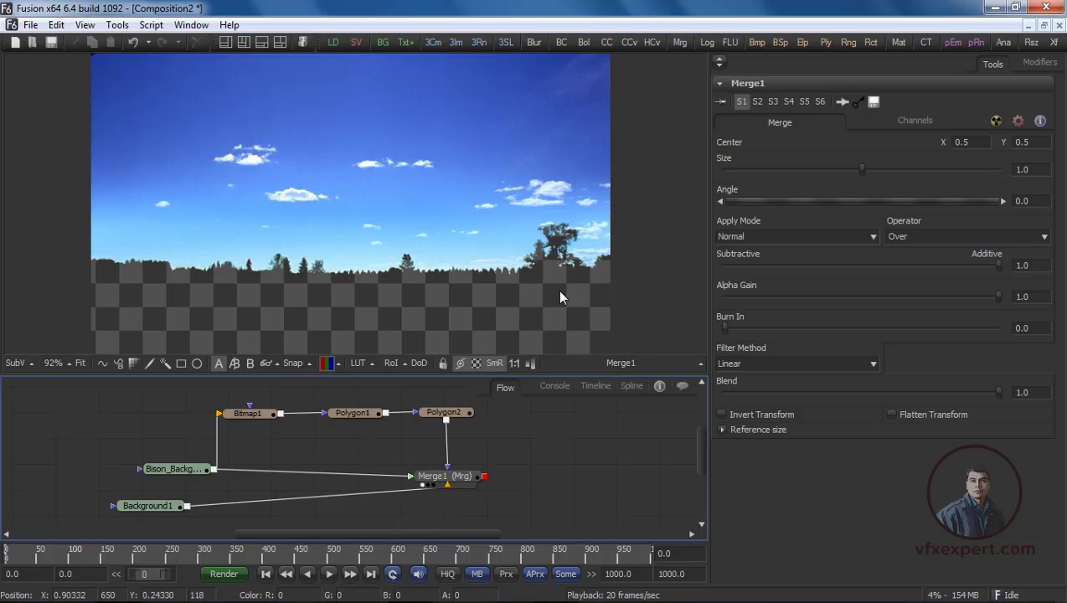
Display the Polygon2 matte and examine it along with the Bitmap1, Polygon1 and Polygon2 mask chain.
left_click_drag(566, 307, 568, 262)
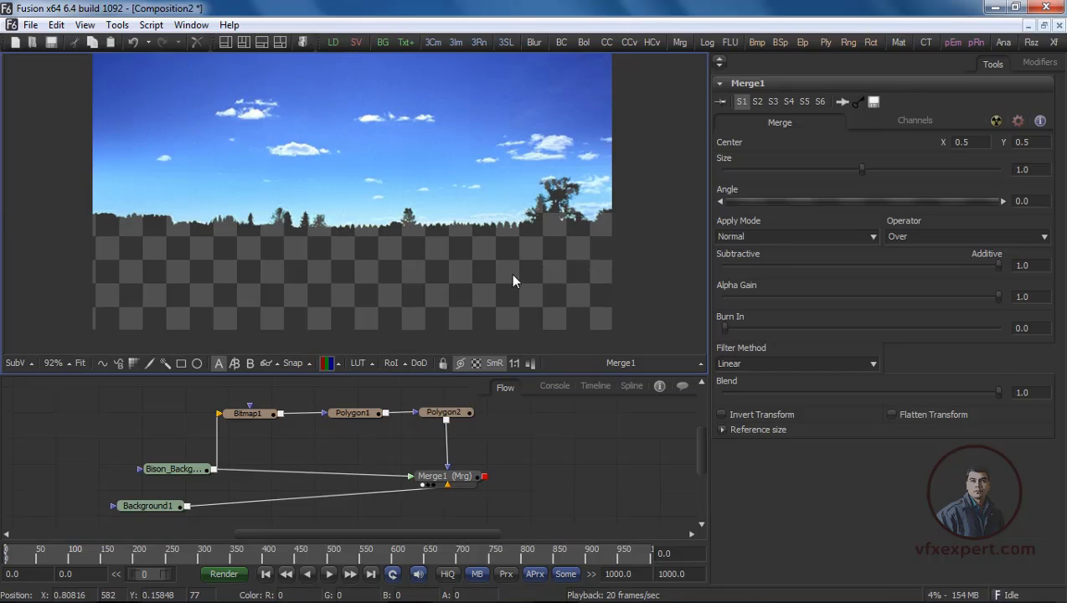
left_click_drag(510, 459, 501, 504)
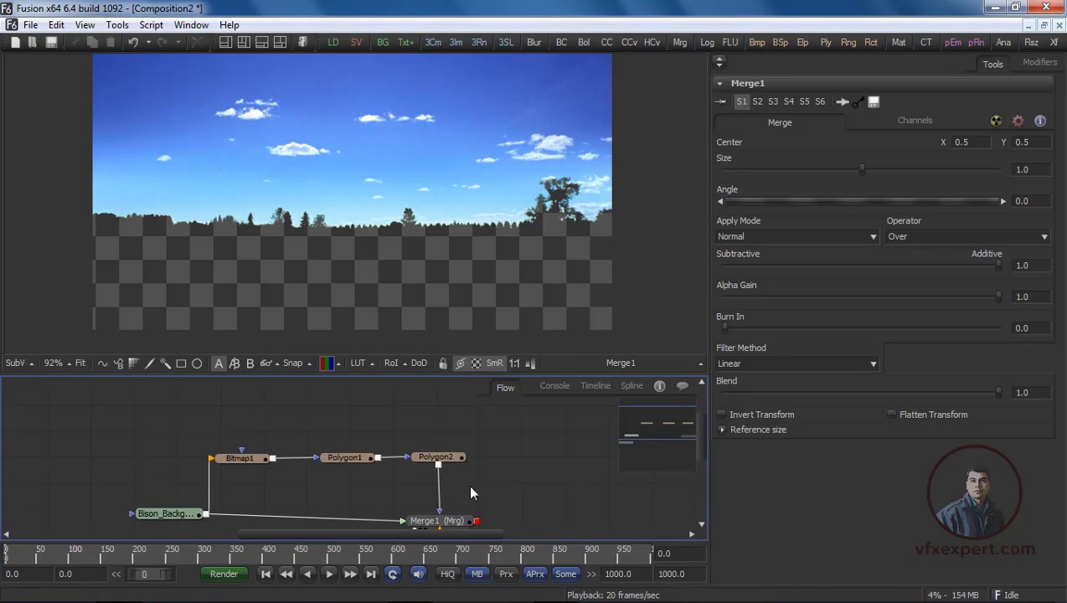
left_click_drag(450, 469, 445, 308)
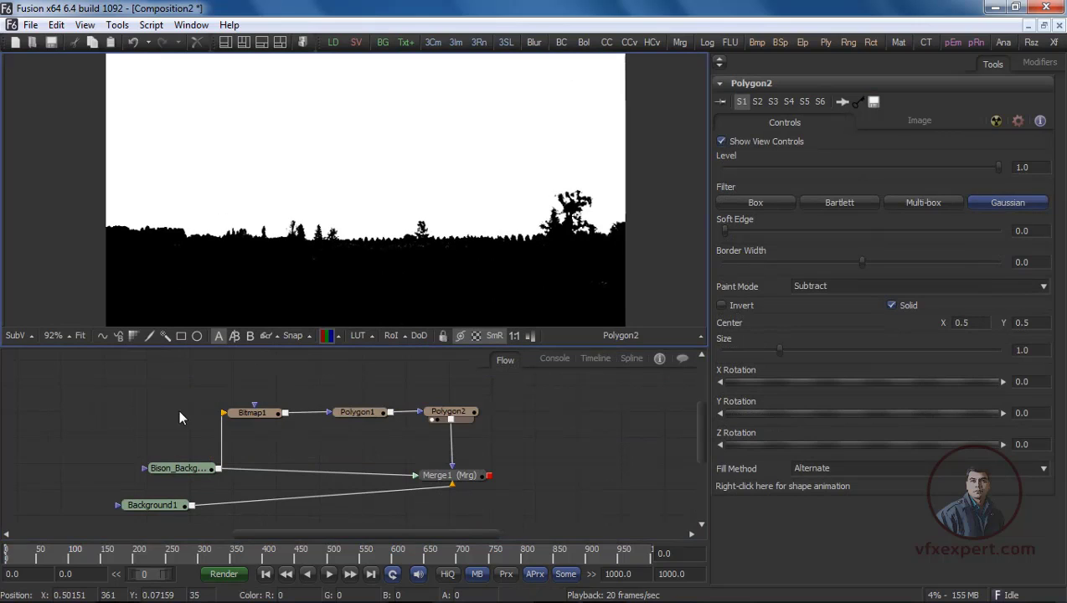
left_click_drag(161, 393, 521, 428)
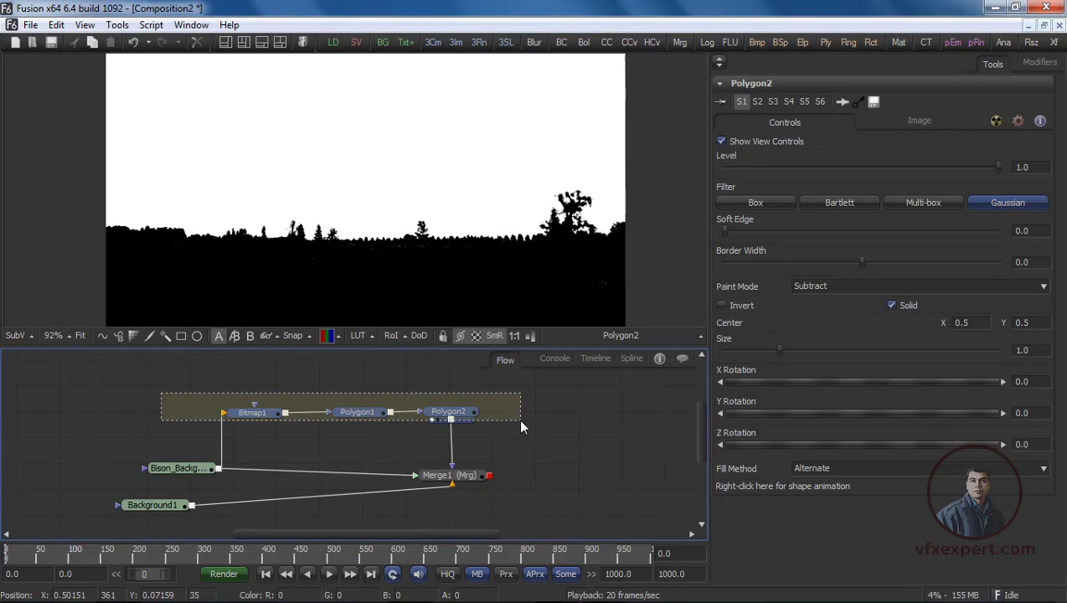
left_click_drag(521, 423, 521, 423)
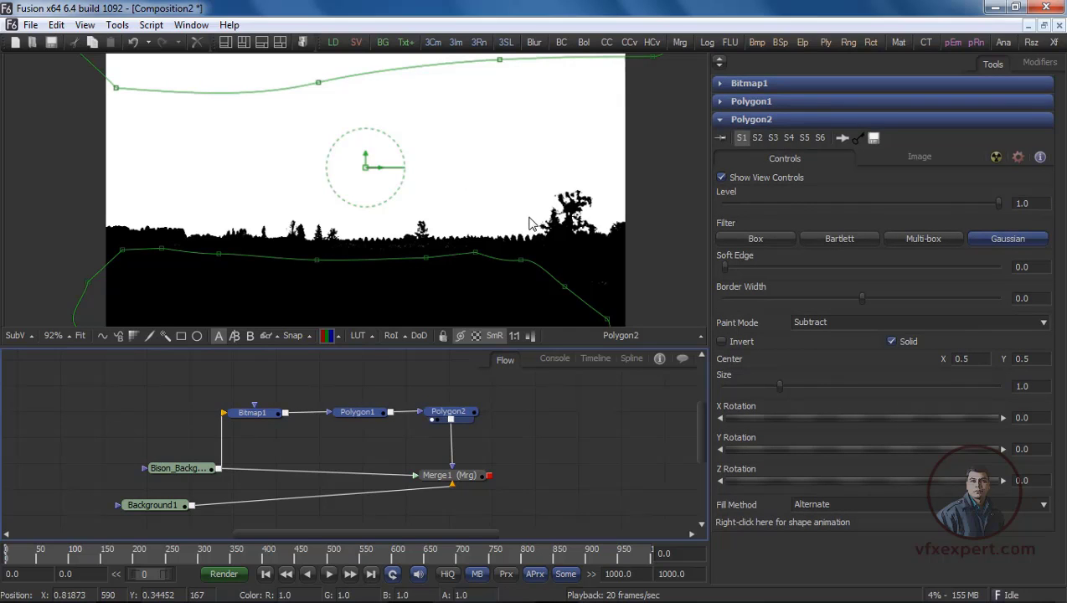
left_click(528, 422)
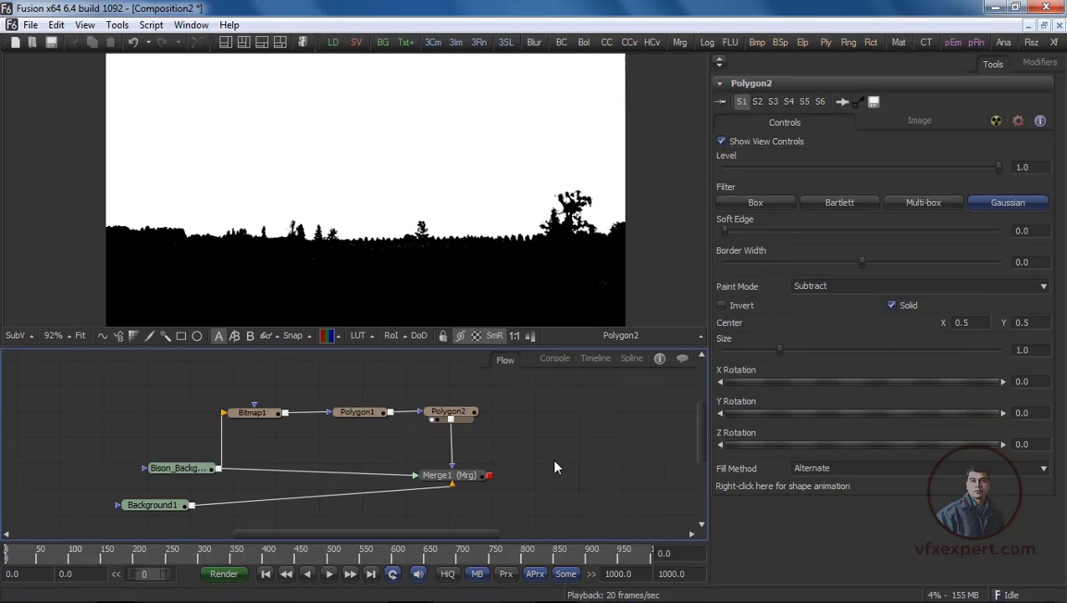
Replace Polygon2's direct link to Merge1 with a new Bitmap mask node fed by Polygon2, and display that mask.
left_click_drag(551, 457, 433, 476)
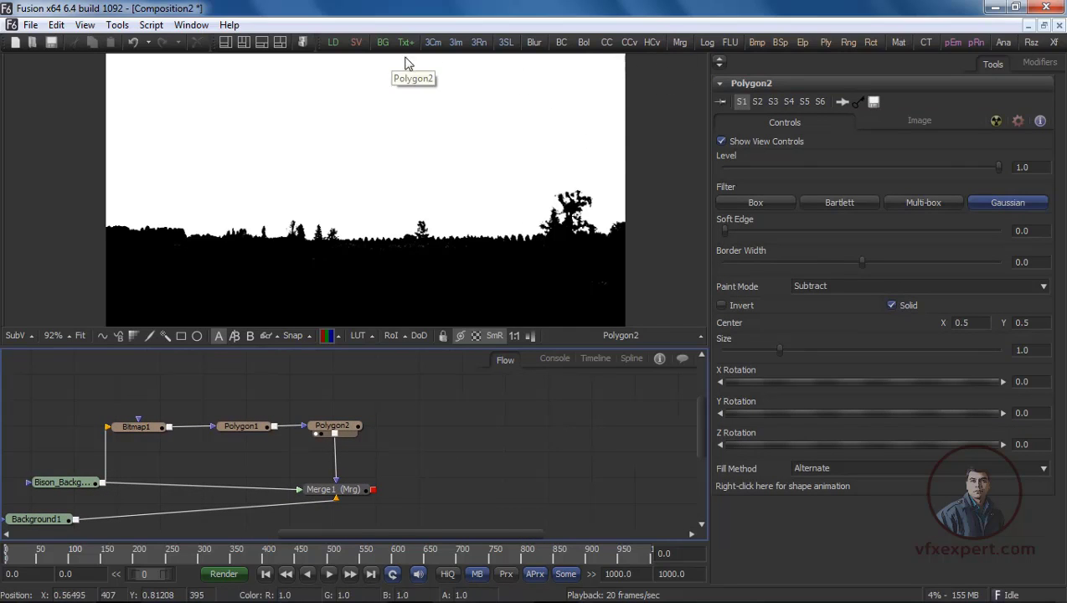
left_click_drag(683, 42, 470, 429)
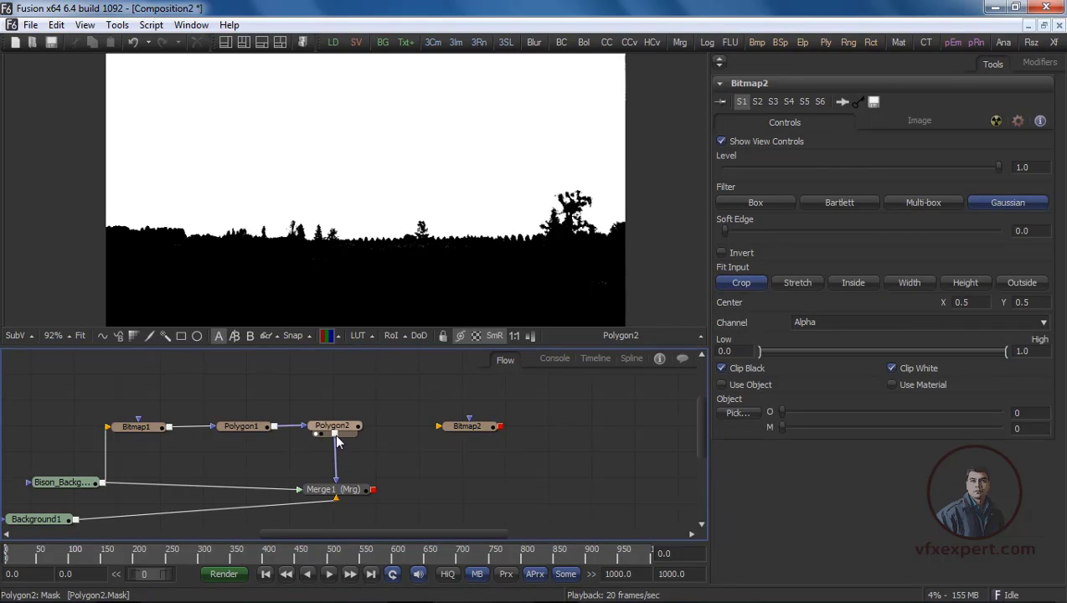
left_click_drag(335, 434, 437, 427)
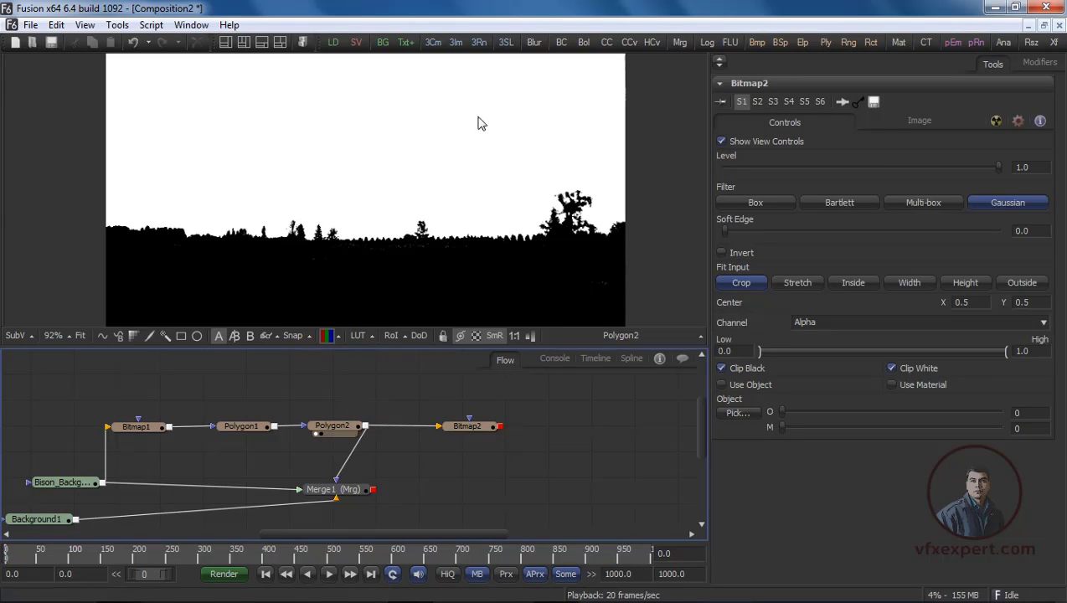
left_click_drag(336, 483, 377, 467)
key("1")
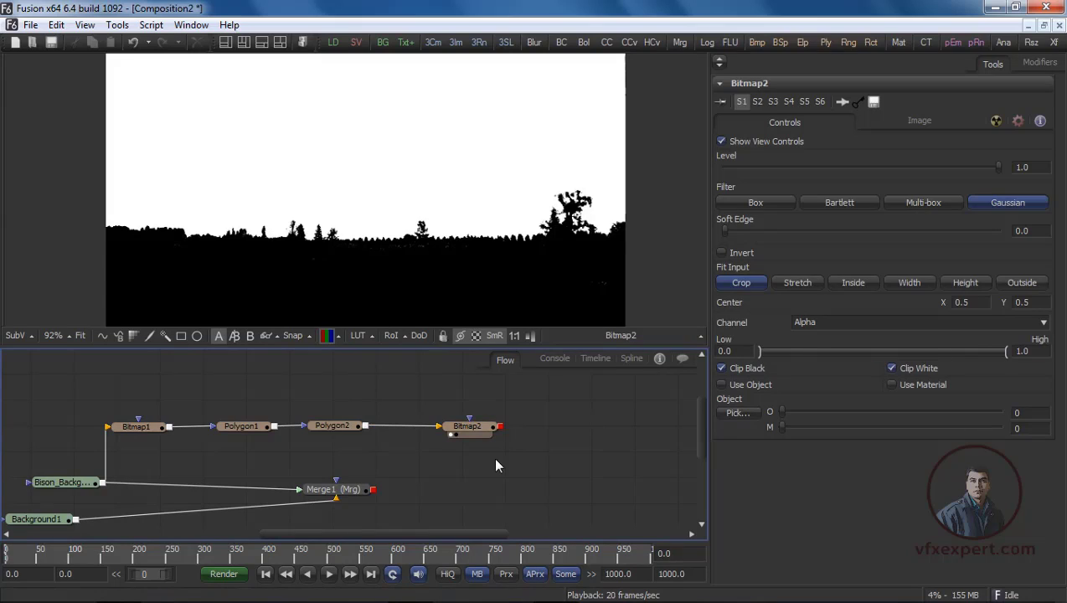
Invert the Bitmap2 mask and connect its output to Merge1's effect mask input, displaying the merge result.
left_click(484, 432)
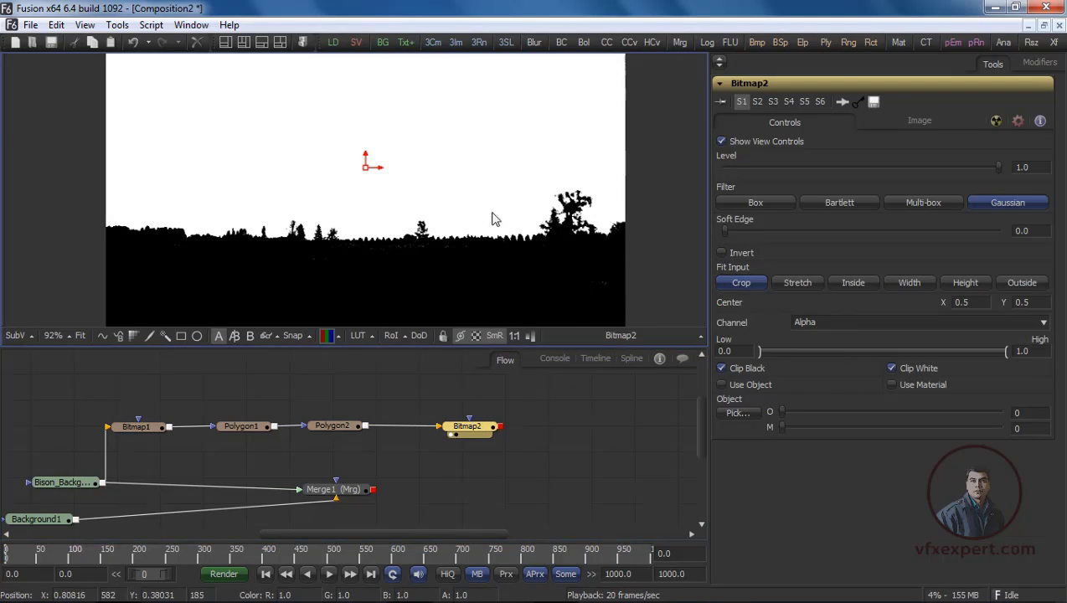
left_click(81, 335)
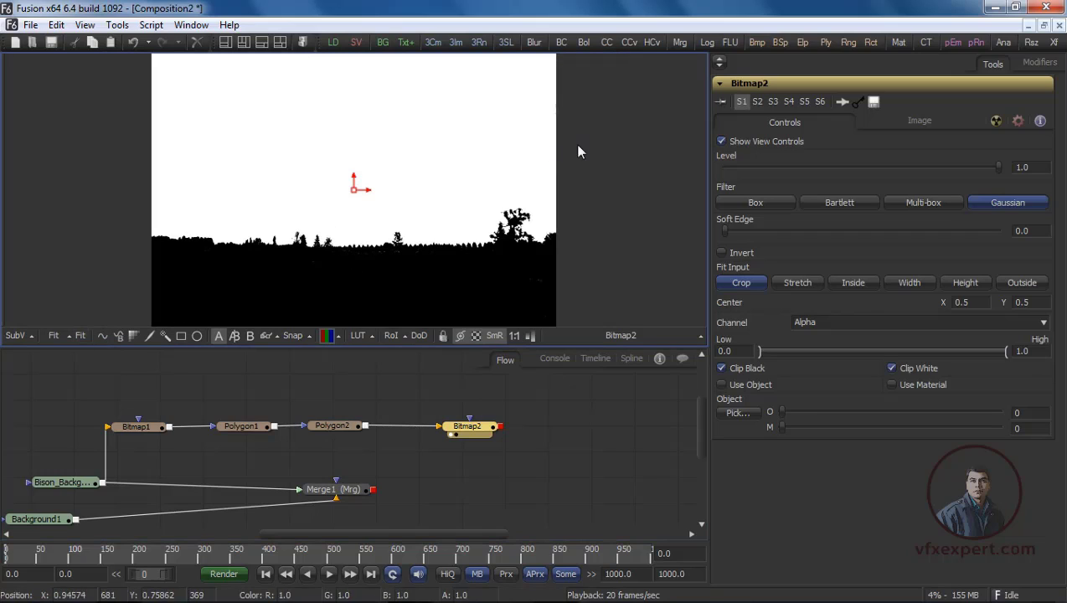
left_click(722, 253)
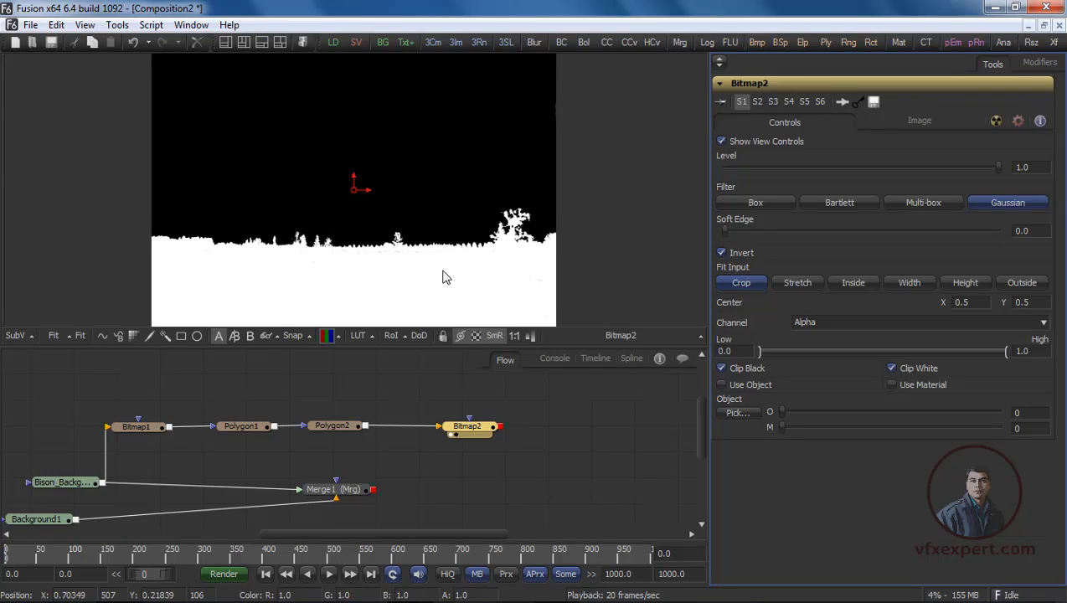
left_click_drag(443, 274, 446, 254)
left_click_drag(503, 428, 433, 489)
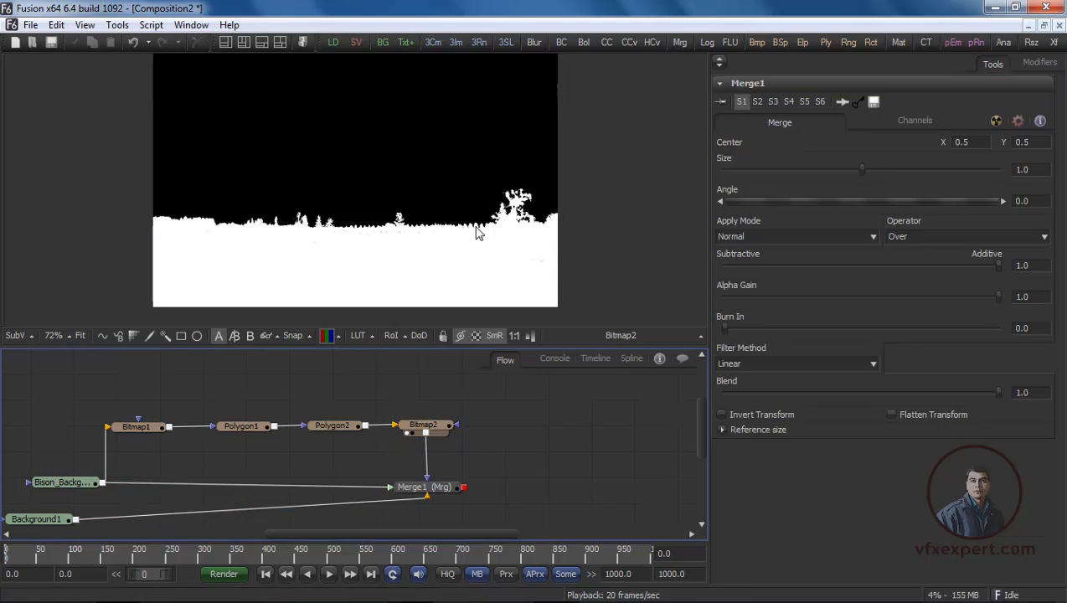
key("1")
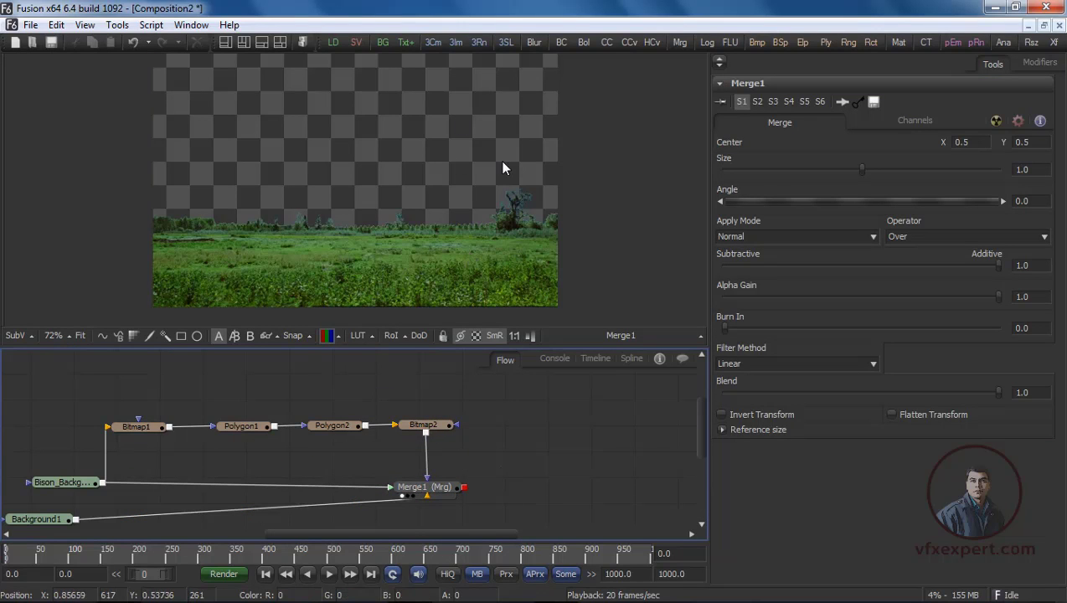
Compare the Merge1 result with Bitmap2's inversion off and on, and check the inverted matte in the viewer.
left_click(429, 425)
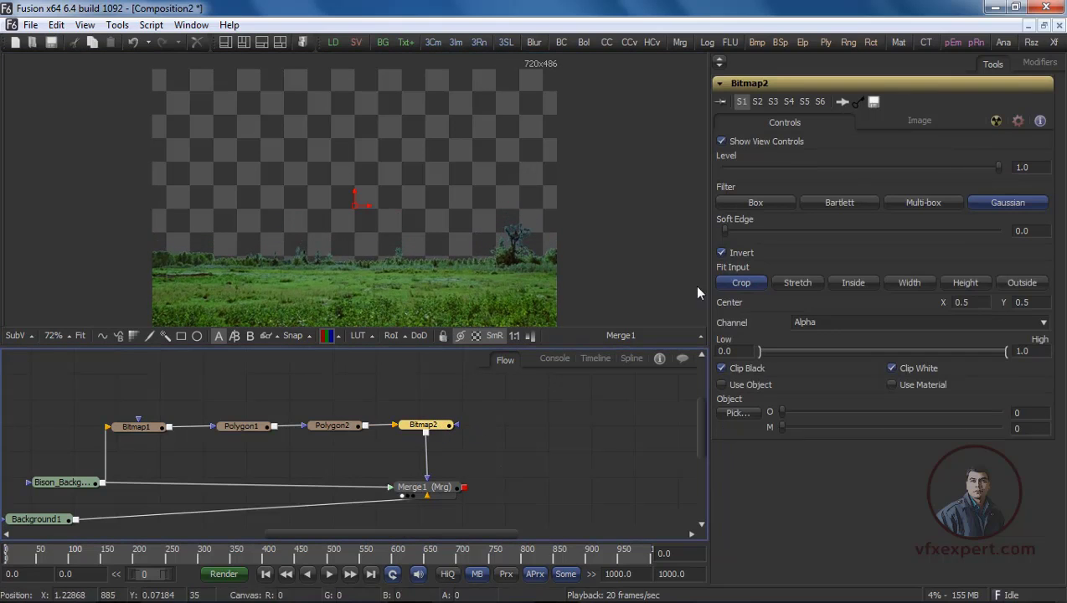
left_click(721, 253)
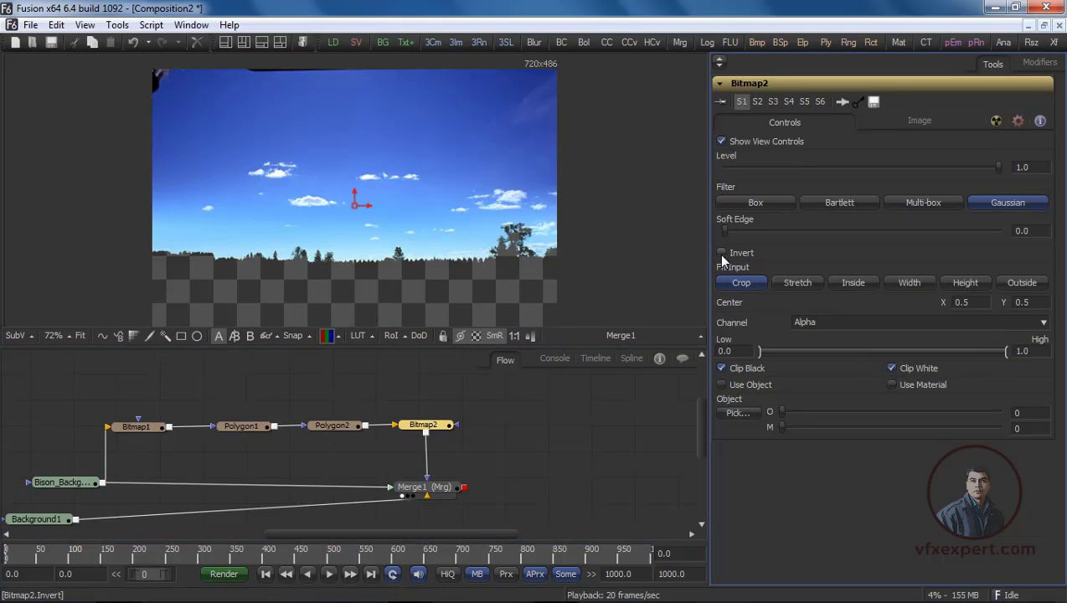
left_click(721, 253)
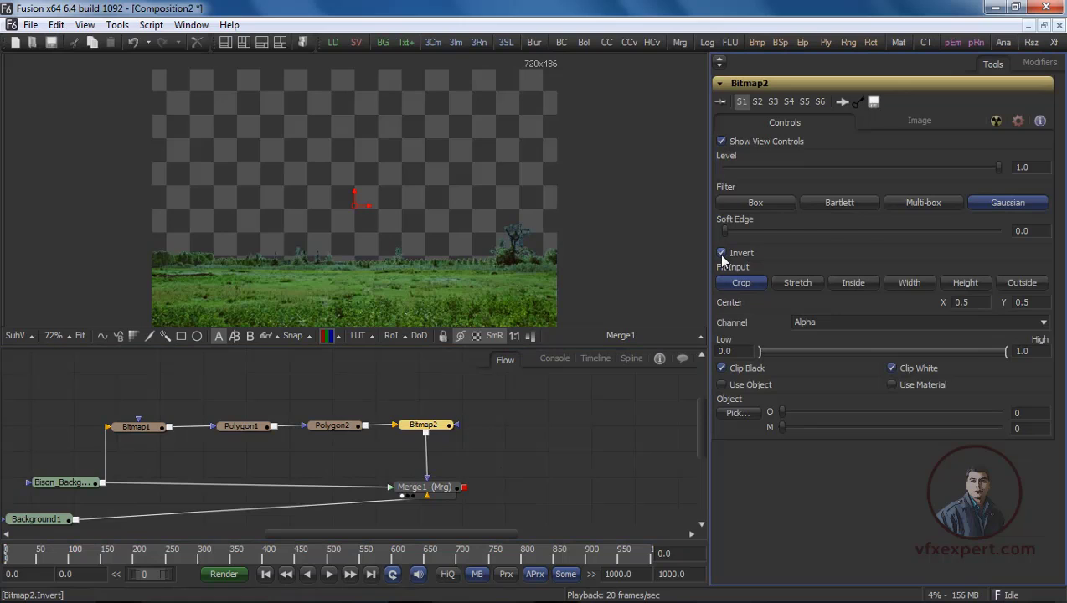
left_click(721, 255)
left_click(722, 255)
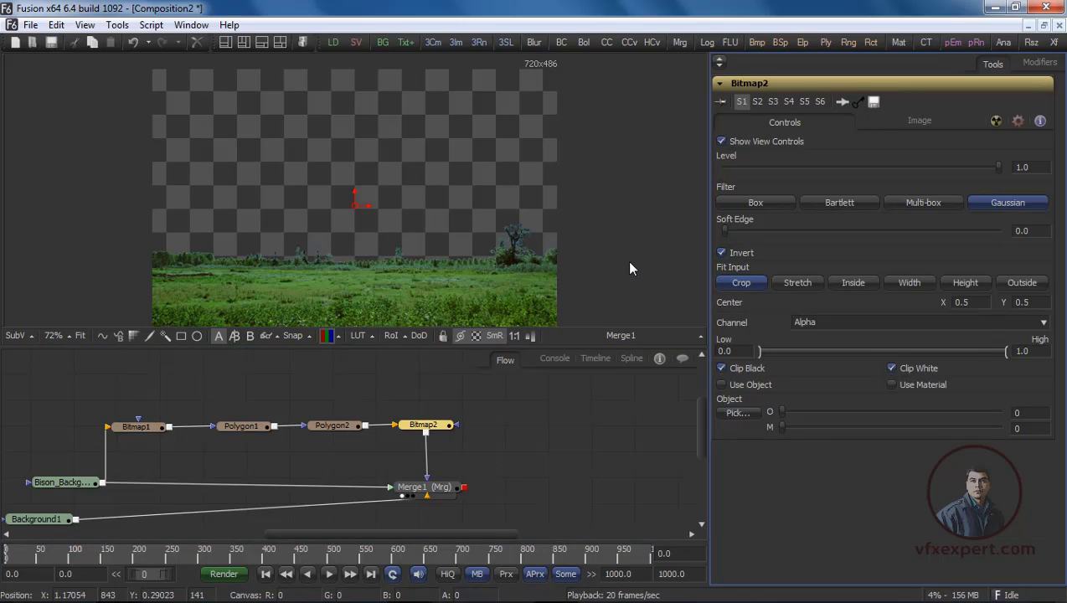
left_click_drag(423, 425, 460, 282)
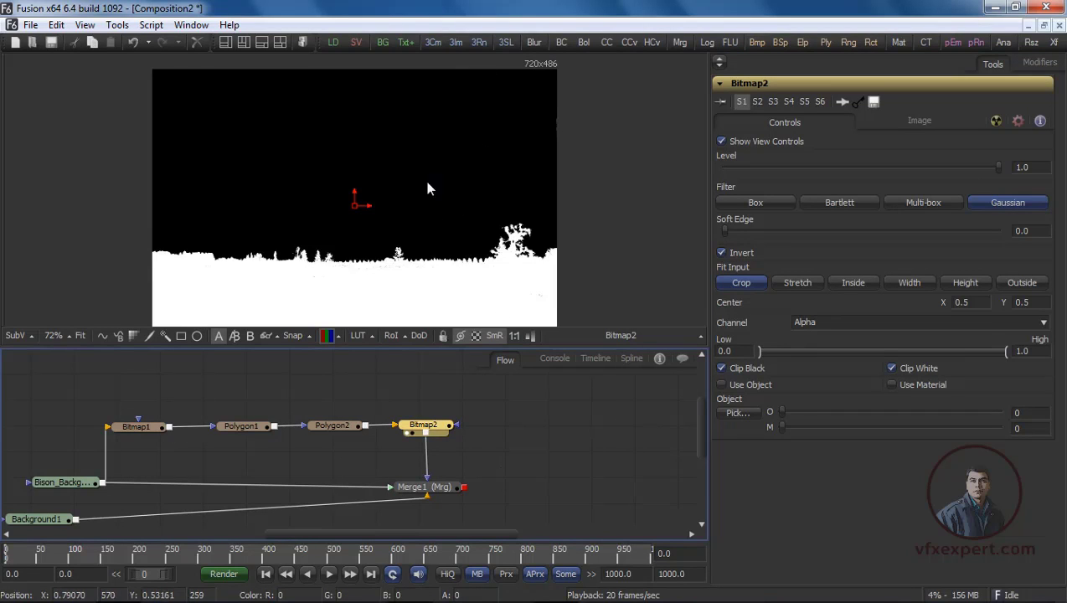
left_click_drag(429, 486, 476, 277)
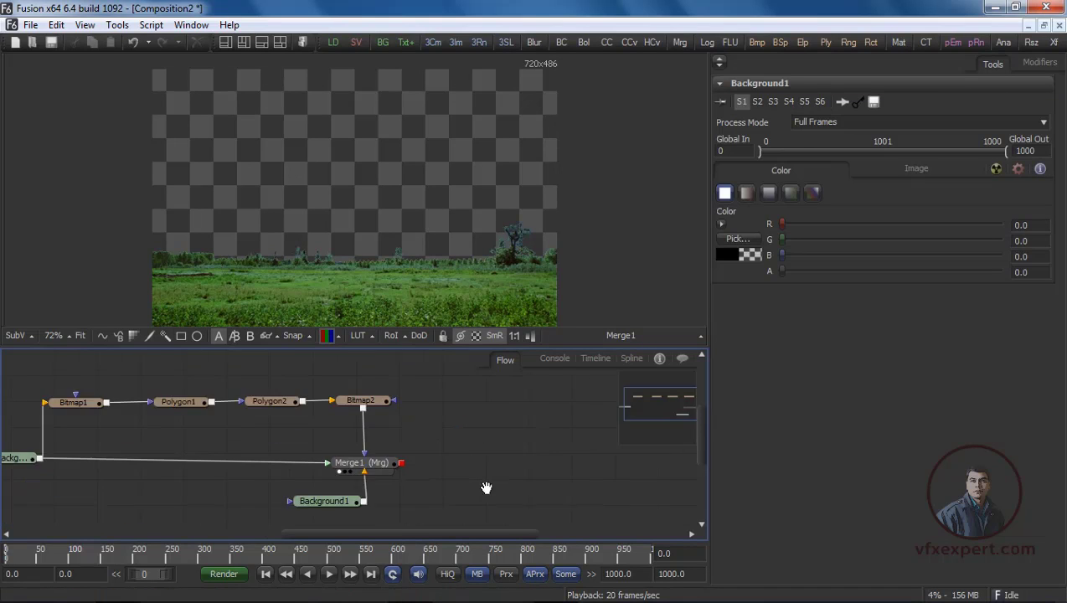
left_click_drag(486, 489, 443, 478)
mouse_move(411, 600)
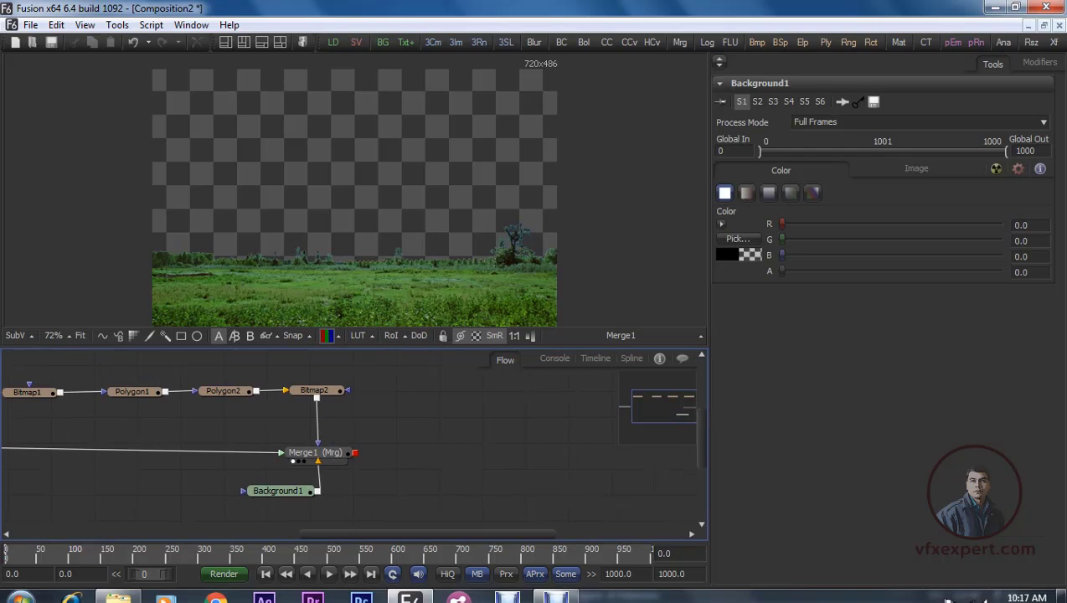
left_click(122, 593)
left_click(896, 502)
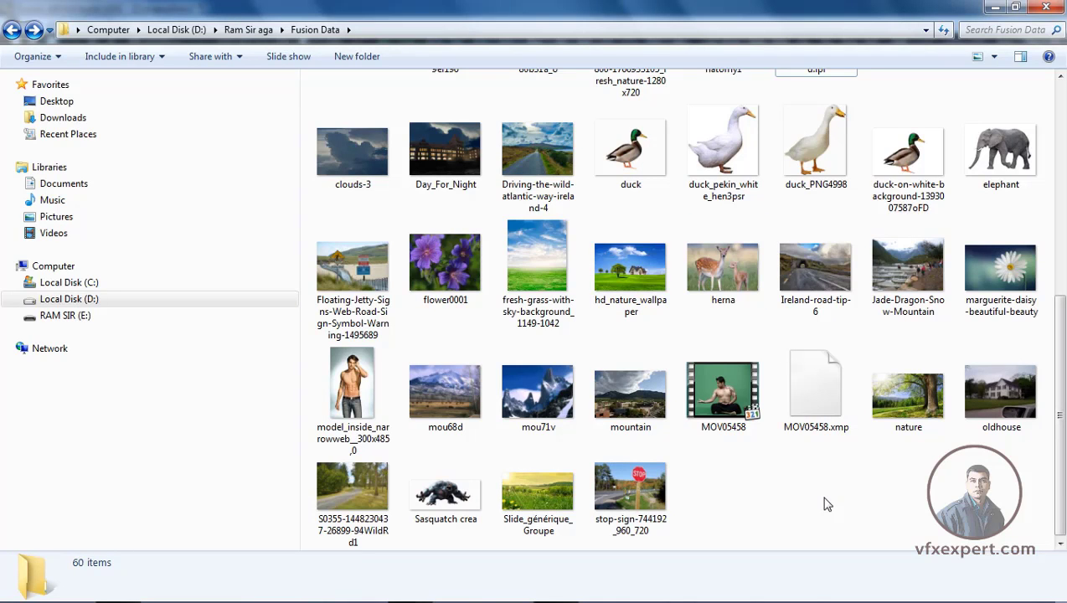
left_click(543, 290)
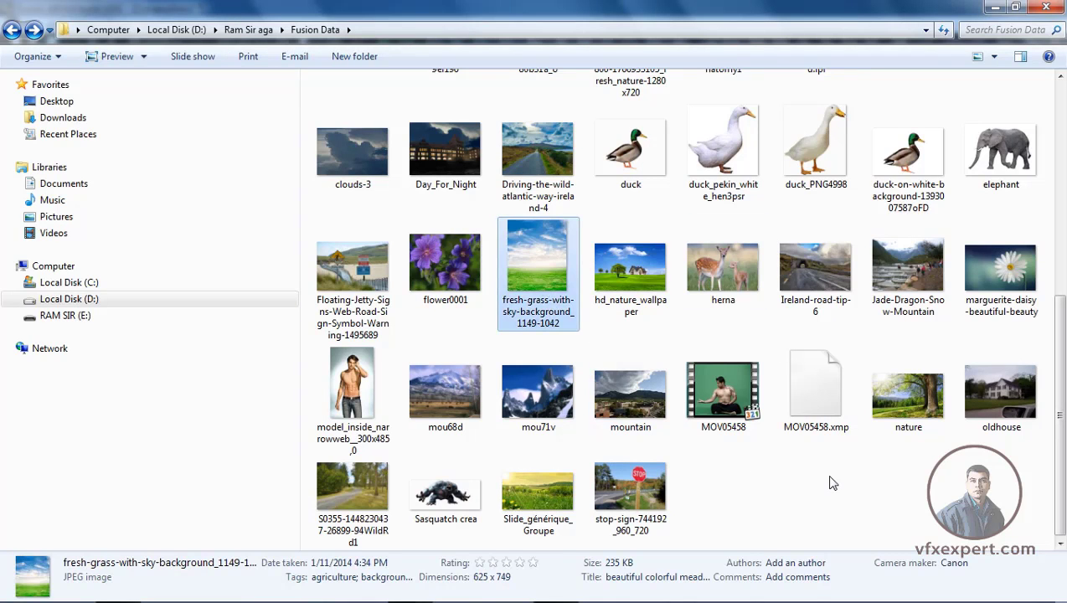
left_click_drag(1062, 397, 1059, 310)
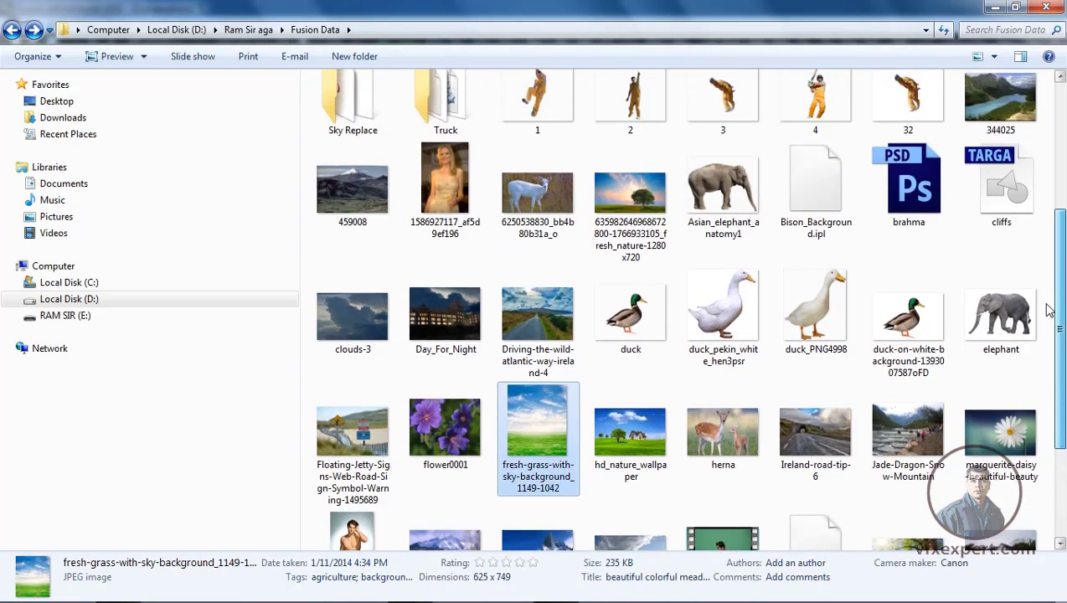
left_click(645, 213, "ctrl")
left_click_drag(645, 213, 491, 430)
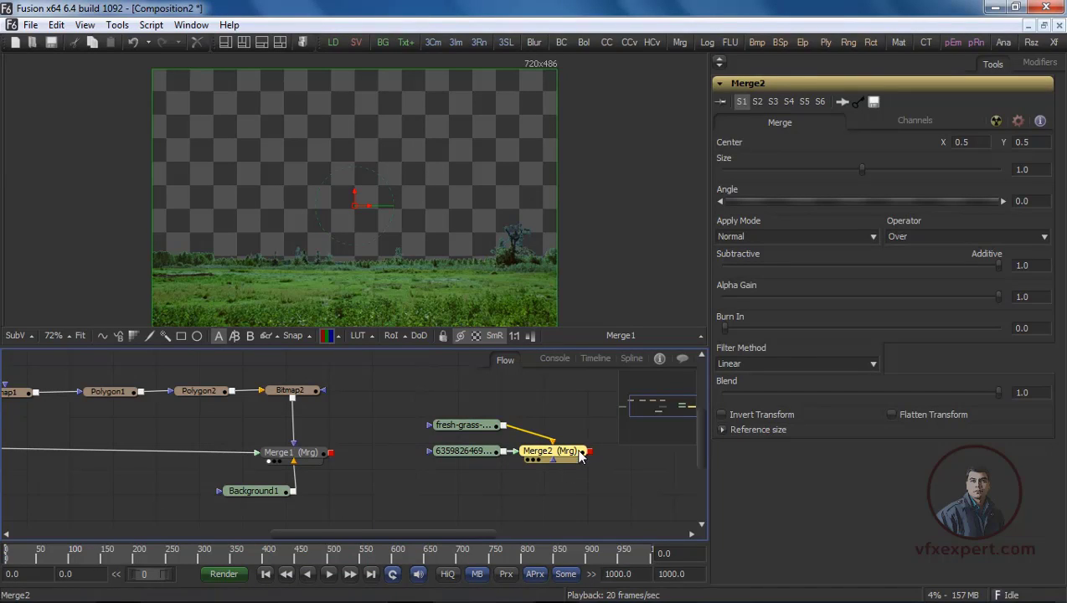
key("Delete")
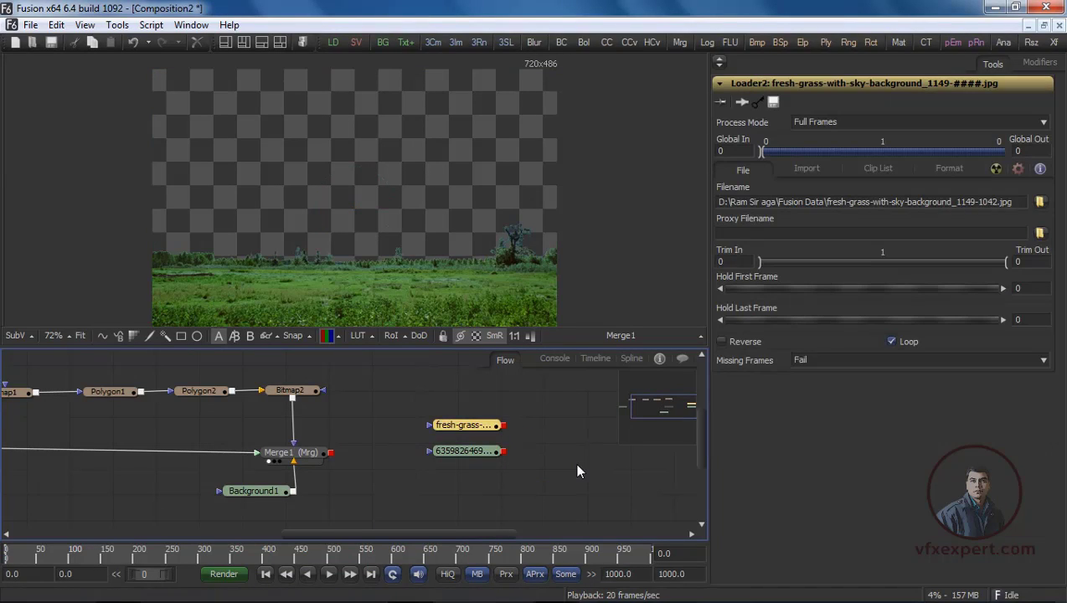
left_click(577, 472)
Display the fresh-grass and fresh_nature images in turn to compare their skies, fitting the fresh-grass image to the viewer.
left_click_drag(489, 431, 459, 228)
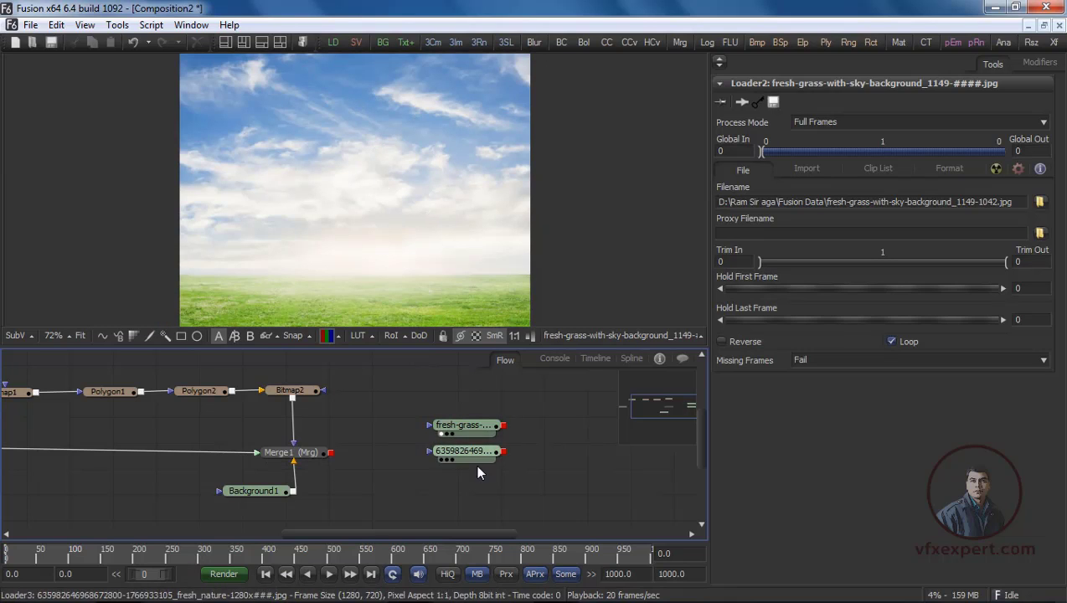
left_click_drag(482, 459, 493, 232)
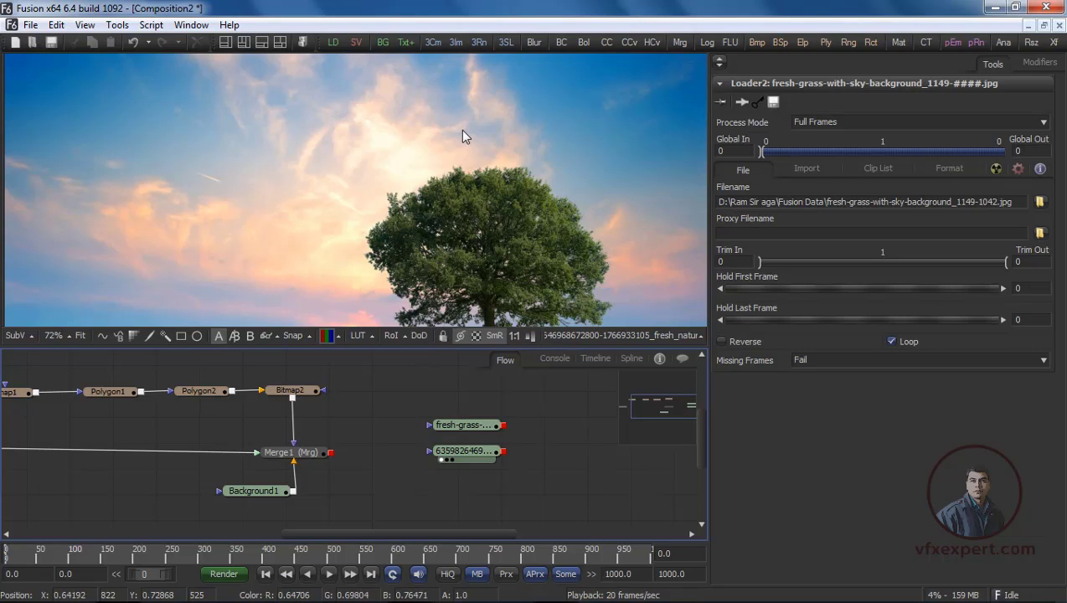
left_click_drag(480, 455, 582, 481)
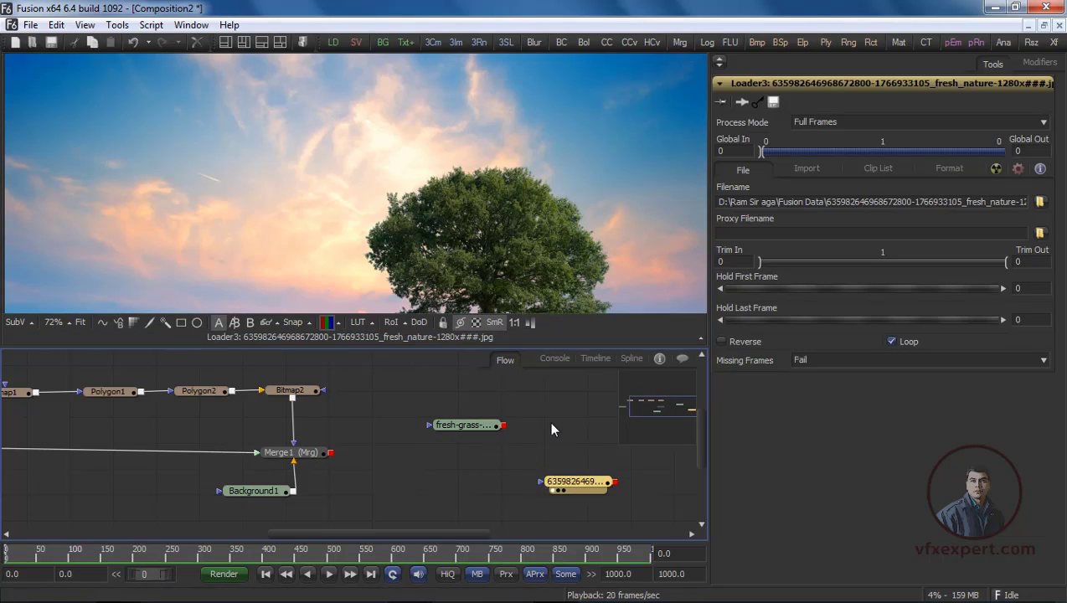
left_click_drag(474, 432, 446, 194)
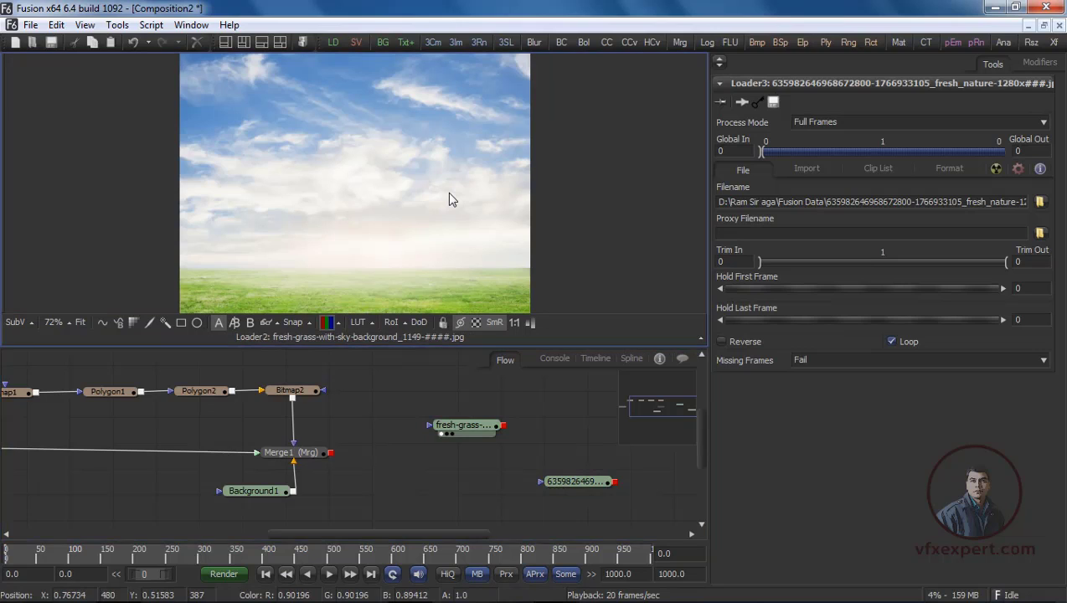
key("ctrl+f")
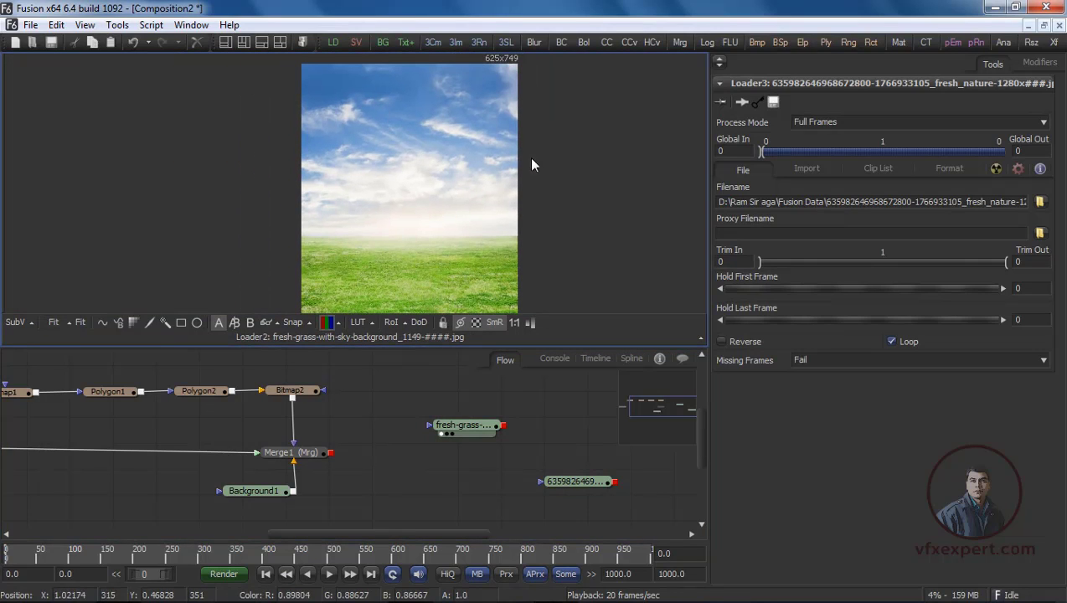
Stack the two sky loaders in free space beyond Merge1 and display the Merge1 result.
left_click_drag(580, 488, 572, 498)
left_click_drag(473, 432, 578, 464)
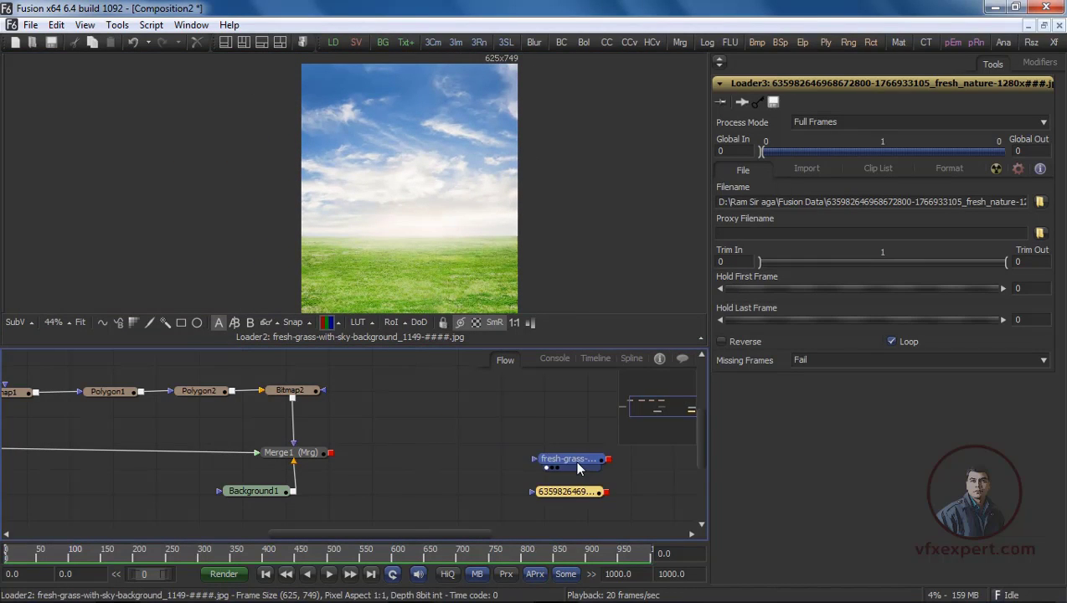
left_click_drag(415, 451, 489, 400)
left_click_drag(360, 449, 419, 209)
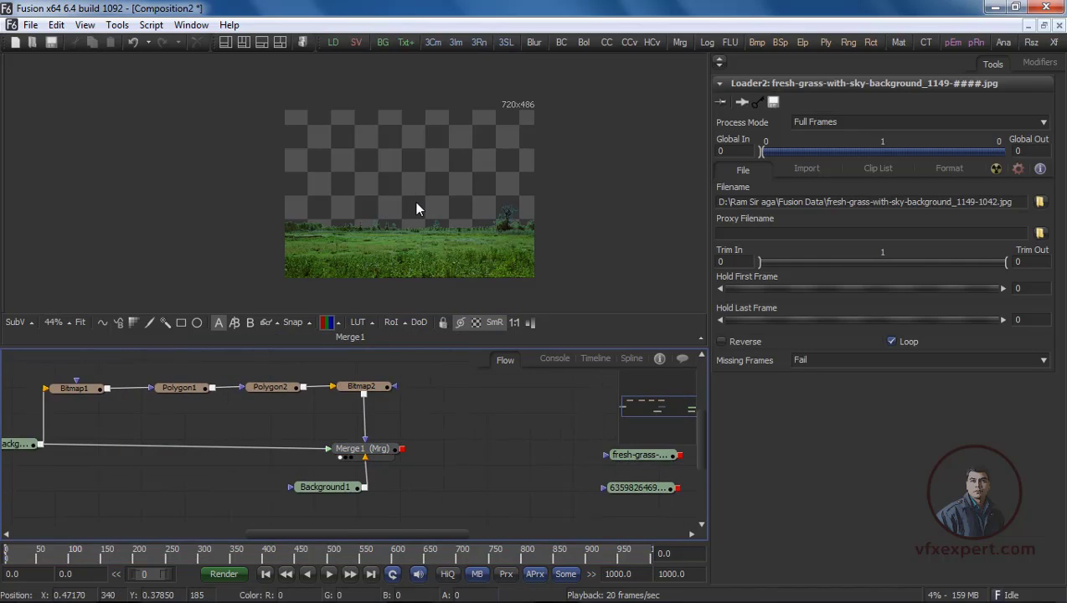
Add a Merge node beside Merge1 and connect the fresh-grass loader, placed above it, to its background input.
left_click_drag(458, 434, 426, 446)
left_click_drag(679, 42, 434, 462)
left_click_drag(603, 466, 465, 467)
left_click(456, 464)
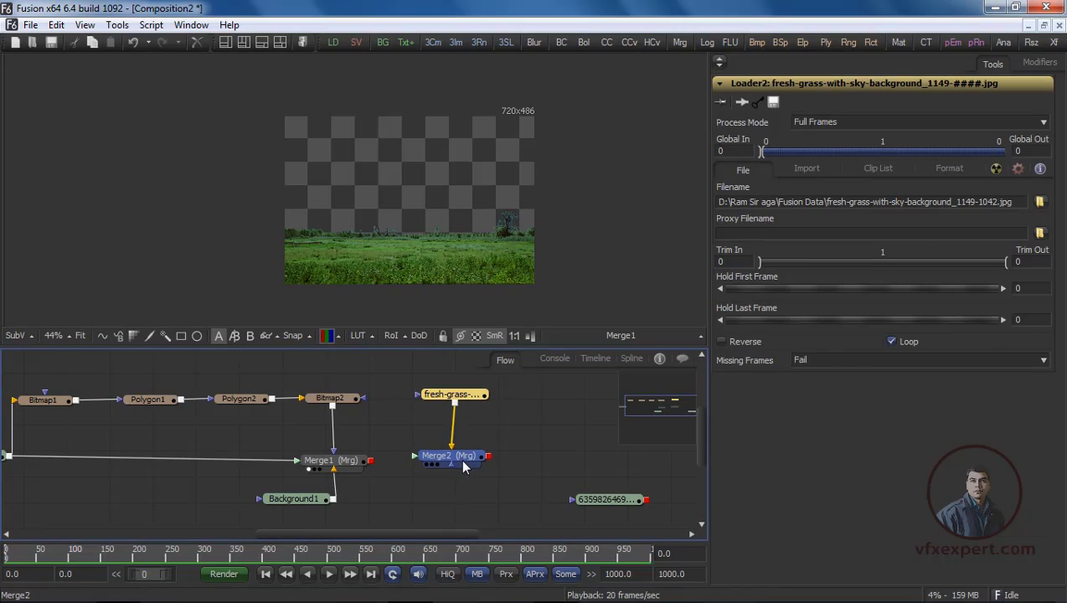
Connect Merge1's output to the foreground input of Merge2 and inspect the Merge2 result in the viewer.
left_click(465, 466)
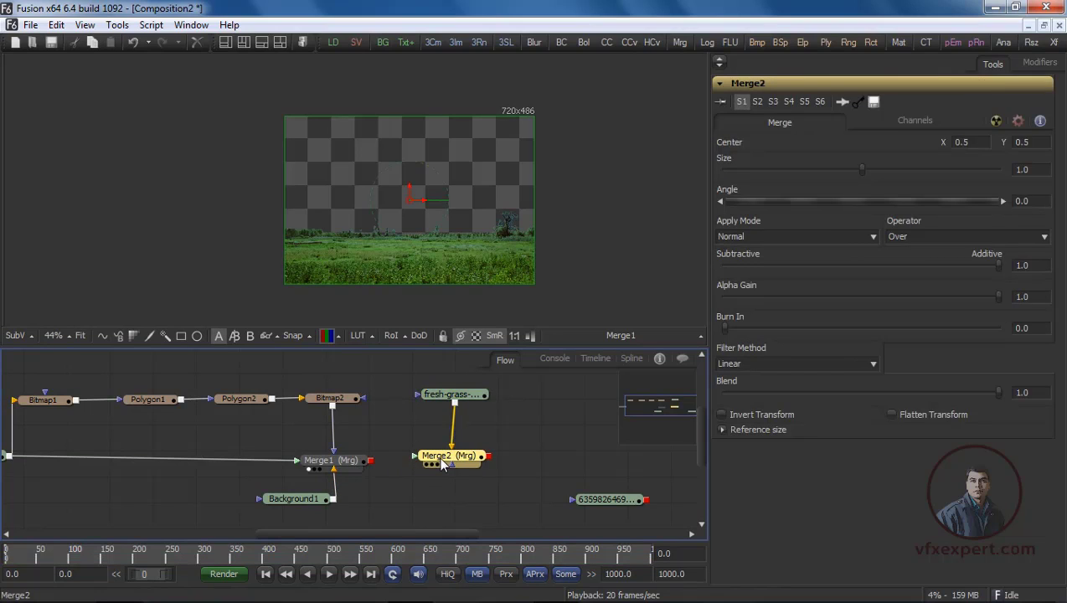
left_click(402, 494)
left_click_drag(371, 460, 466, 253)
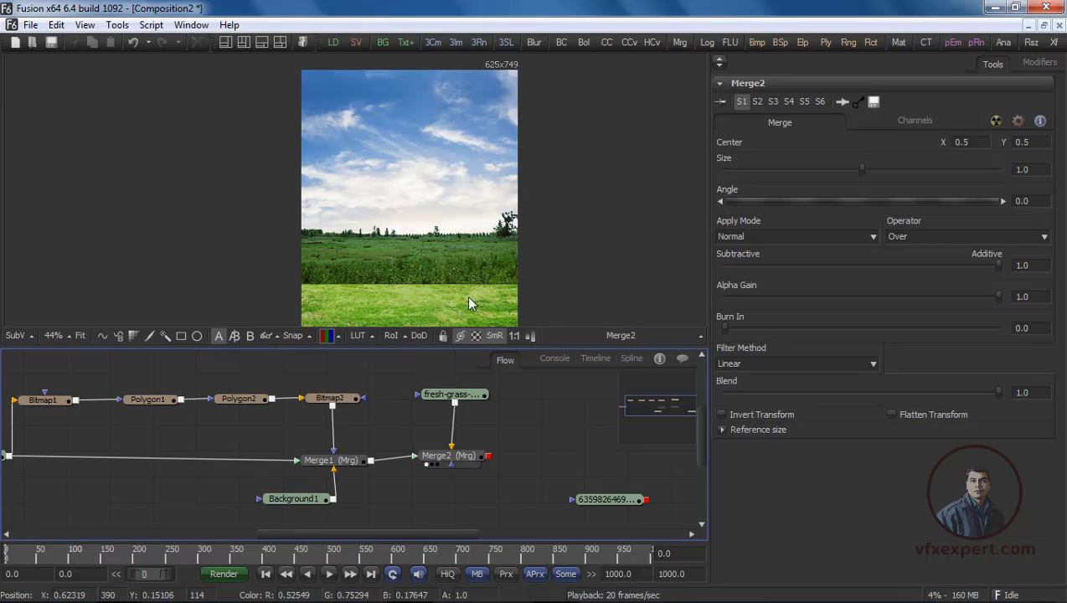
left_click_drag(534, 281, 563, 266)
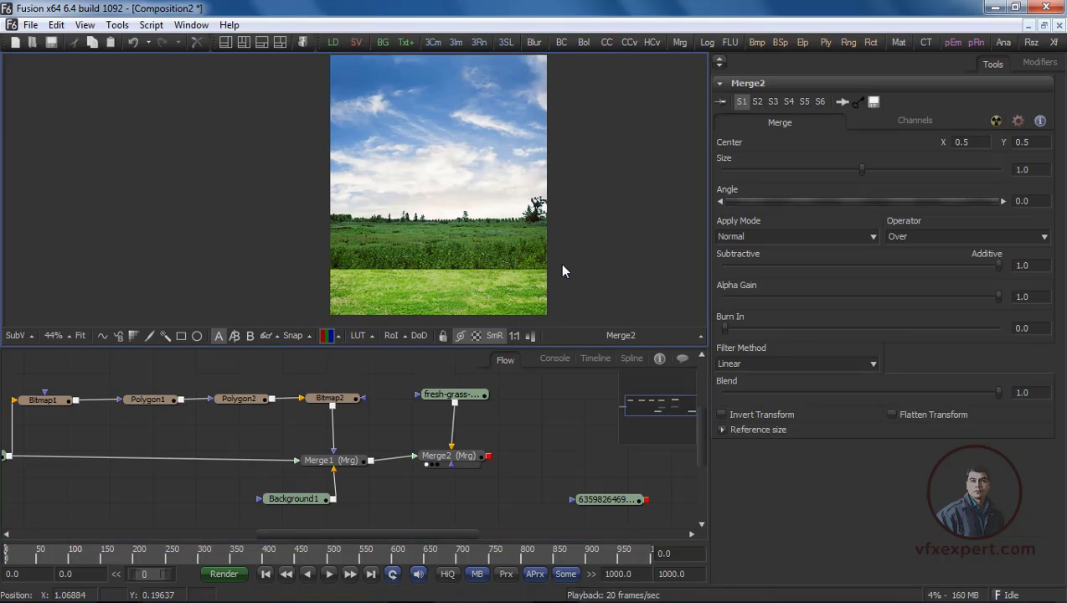
left_click_drag(392, 114, 400, 152)
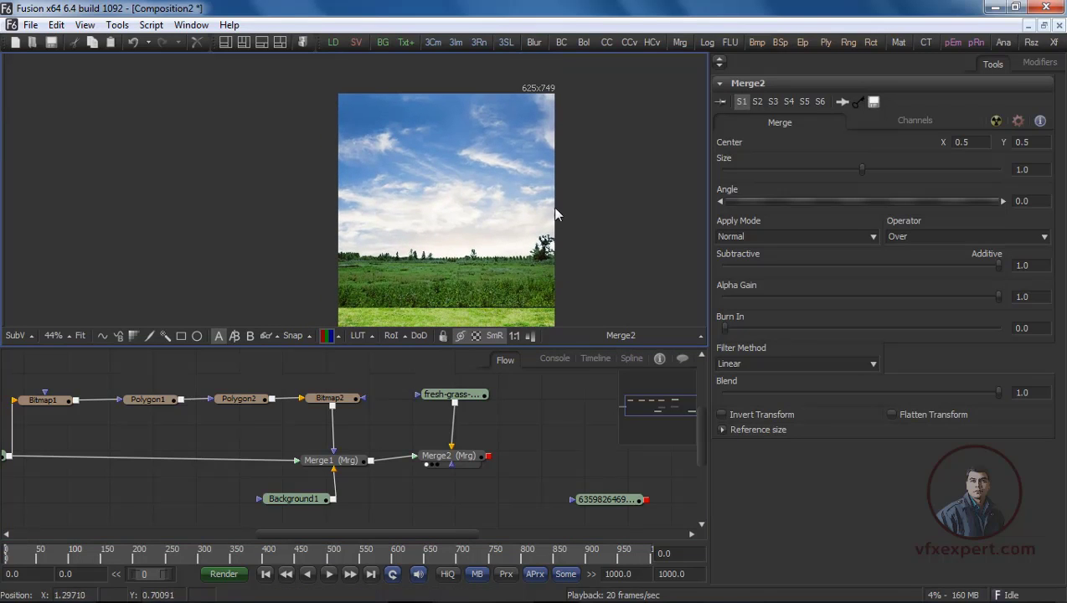
left_click_drag(566, 214, 569, 187)
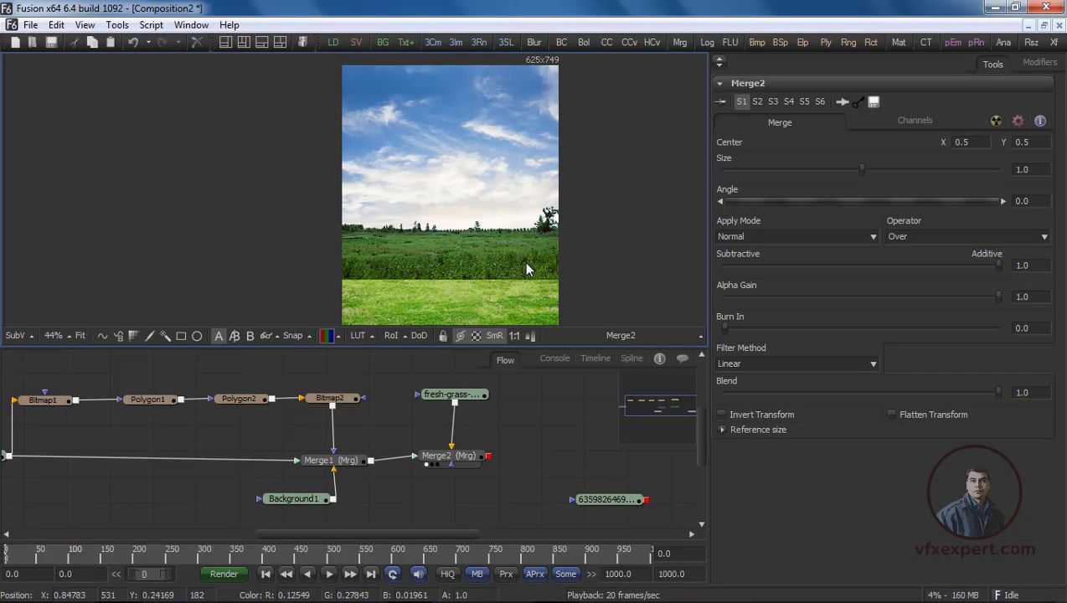
mouse_move(522, 212)
left_mouse_down()
mouse_move(508, 249)
mouse_move(508, 224)
left_mouse_up()
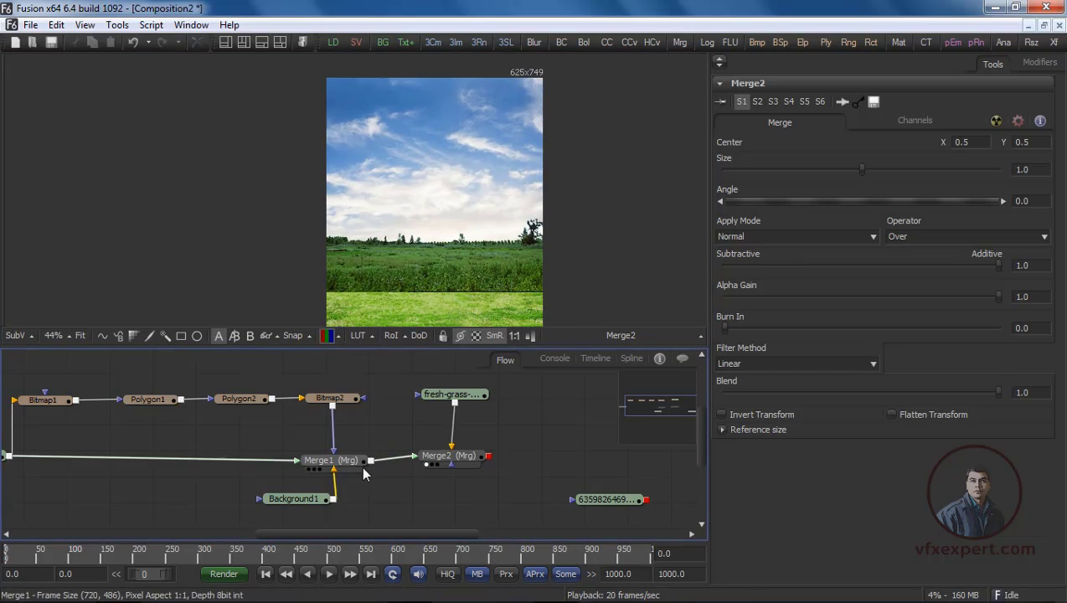
Compare the frame sizes of Merge1 and Merge2 in the viewer, and realign the Merge2 node with the fresh-grass loader above it.
left_click_drag(361, 465, 437, 229)
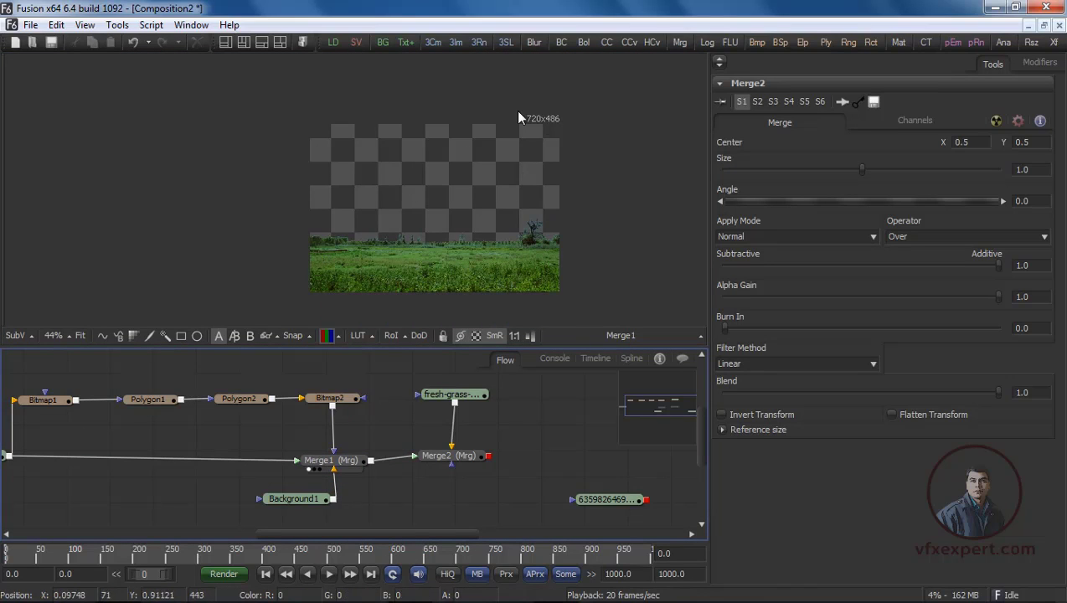
left_click(427, 465)
left_click_drag(459, 455, 477, 459)
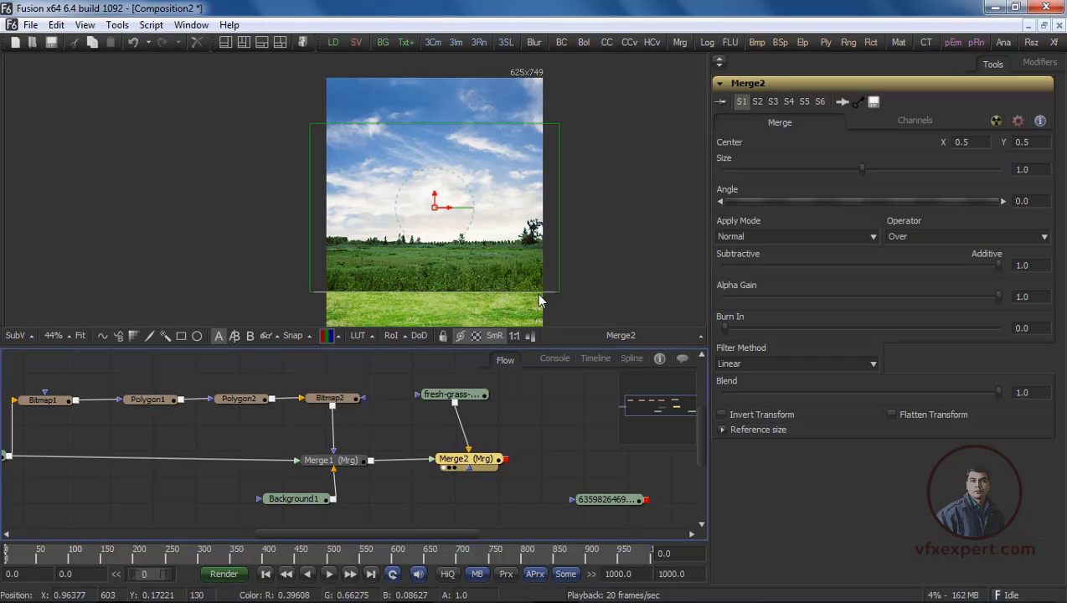
left_click_drag(478, 394, 499, 397)
key("1")
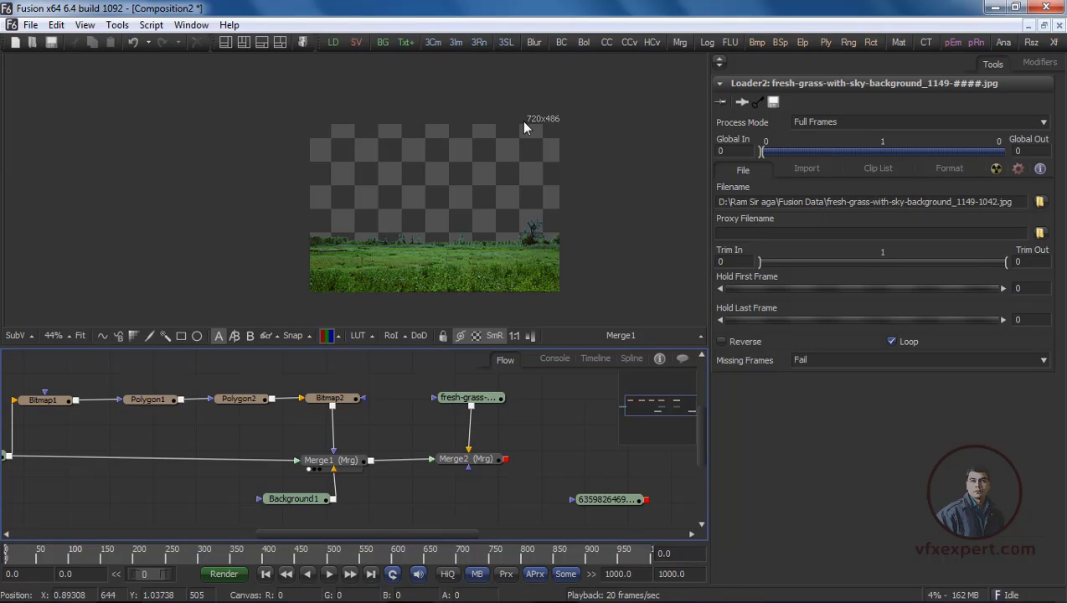
left_click_drag(476, 398, 473, 394)
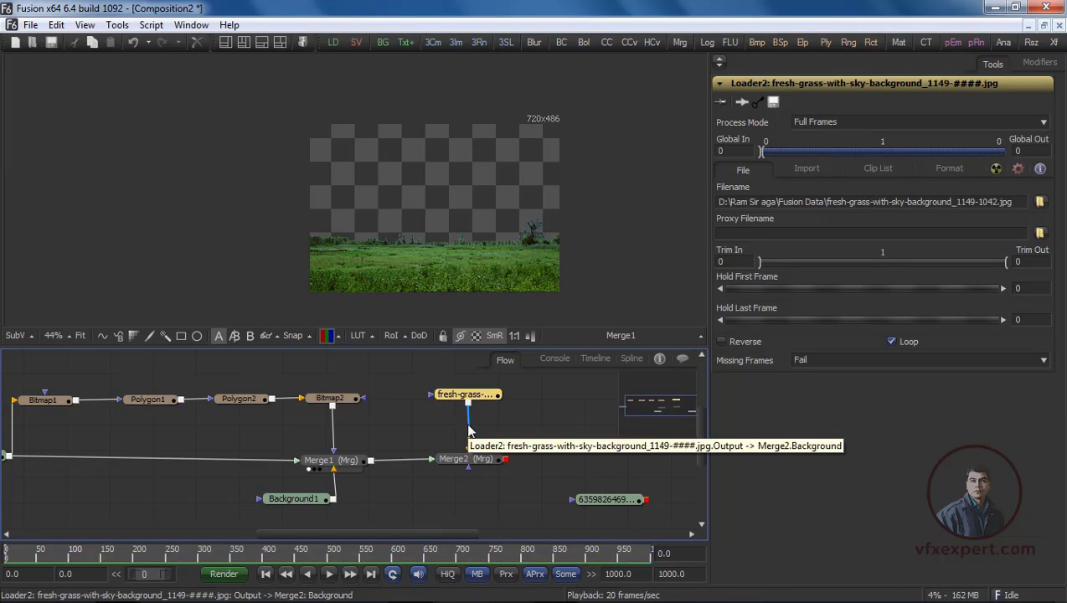
Add a Resize node and insert it between the fresh-grass loader and Merge2.
left_click_drag(539, 421, 471, 425)
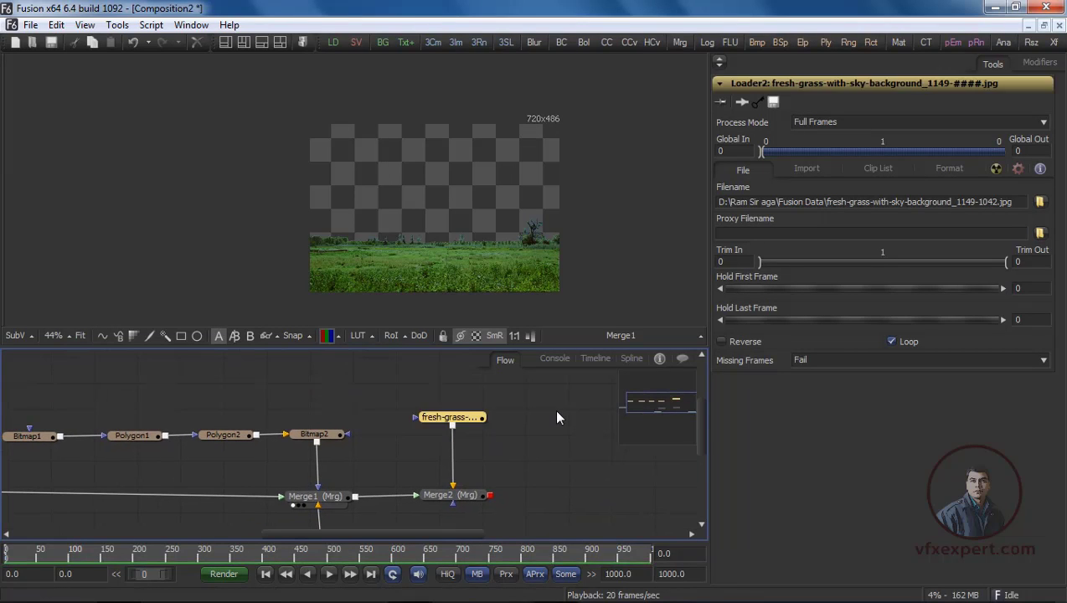
right_click(554, 408)
mouse_move(618, 189)
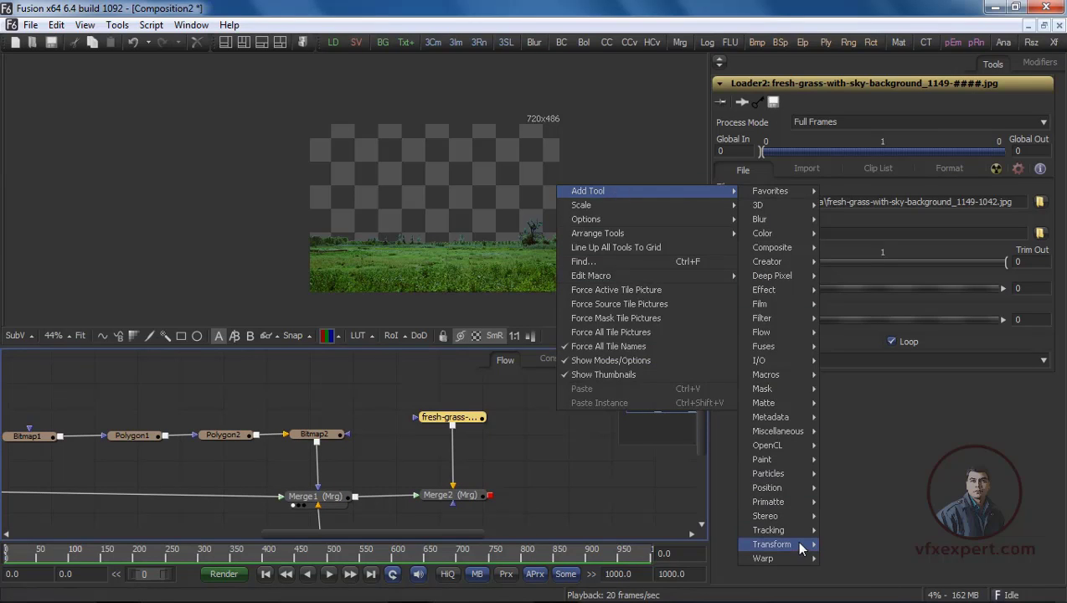
mouse_move(800, 545)
left_click(854, 518)
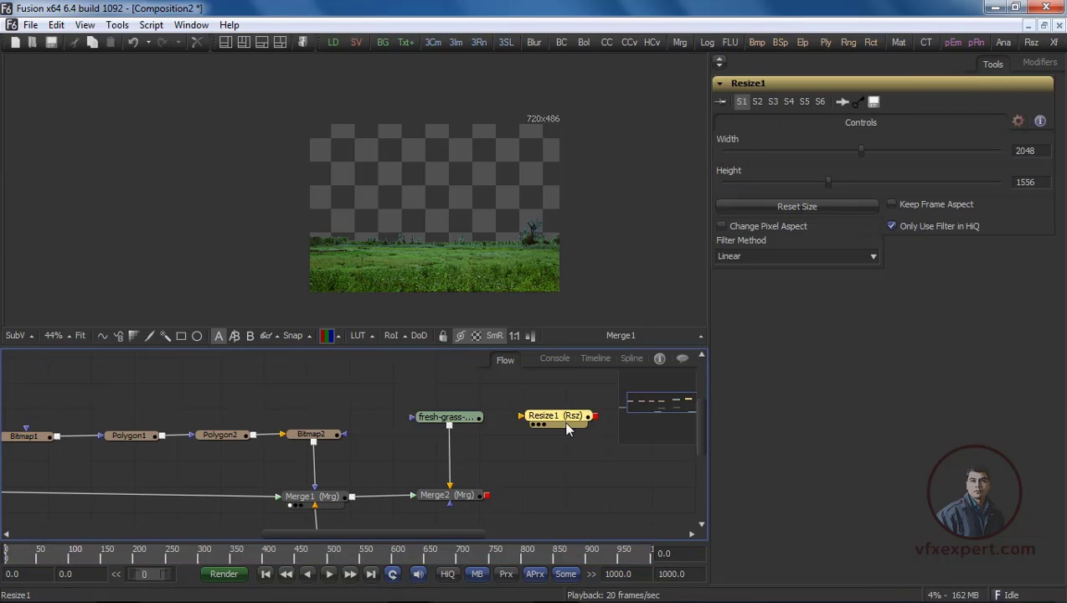
left_click_drag(562, 420, 455, 455)
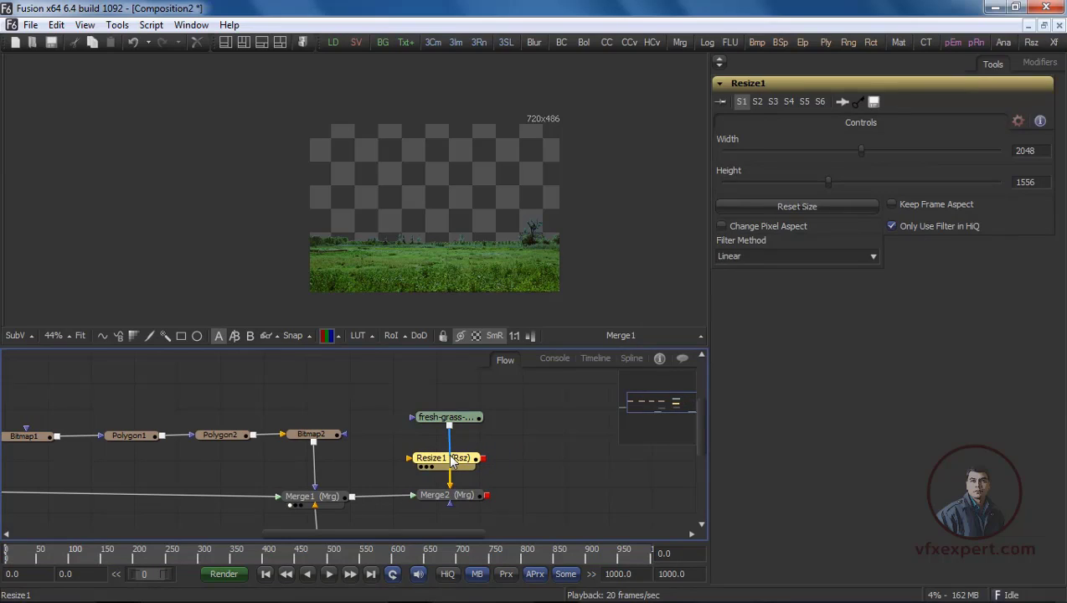
left_click(467, 422)
left_click(474, 457)
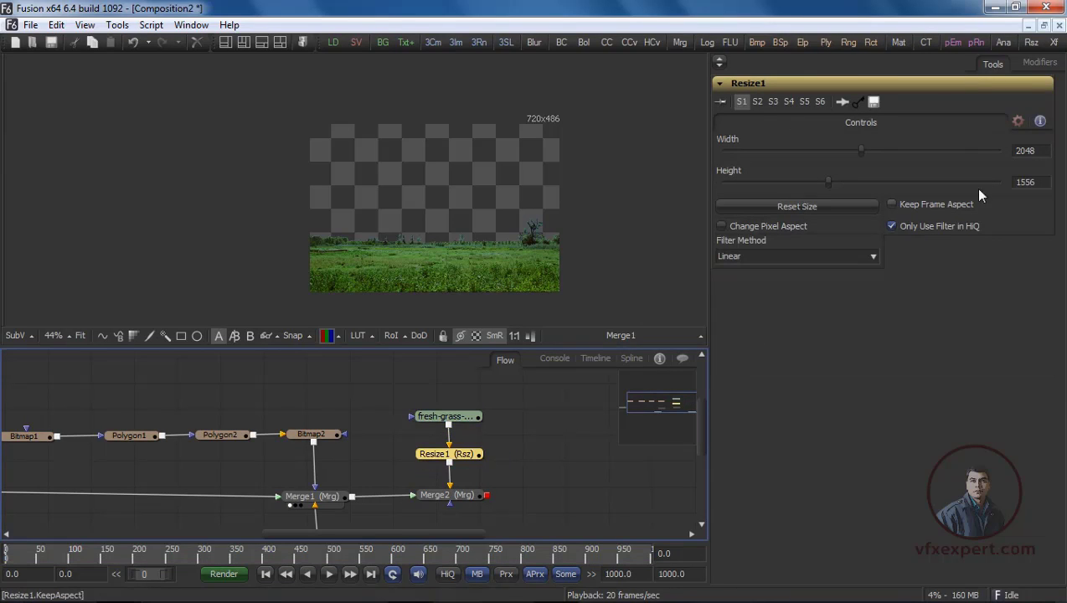
Display the Merge2 result and set the Resize node's width to 720 and height to 486.
left_click(425, 503)
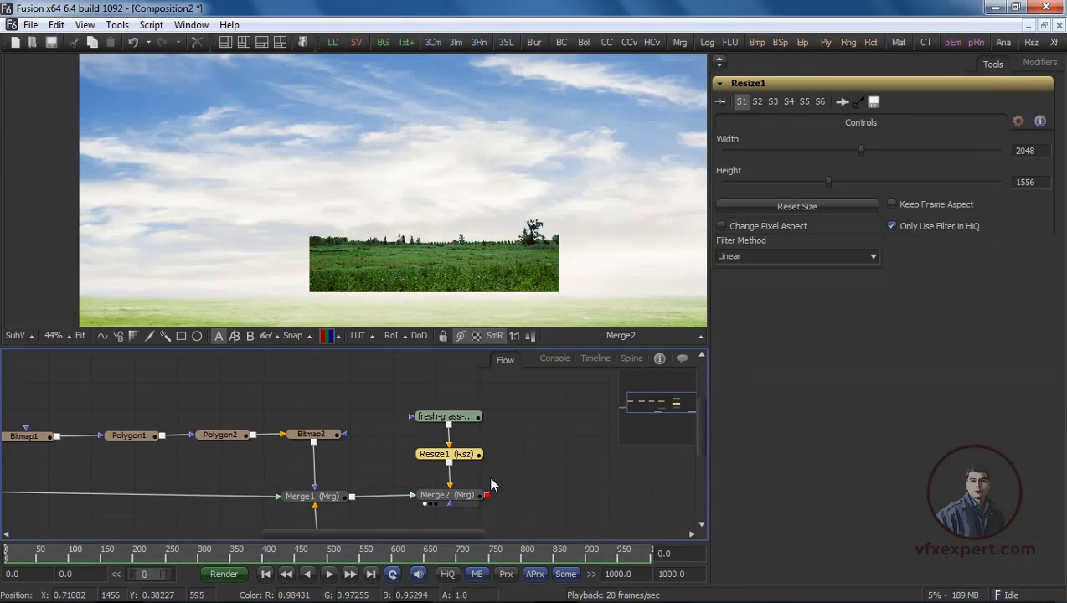
left_click(1013, 152)
type("720")
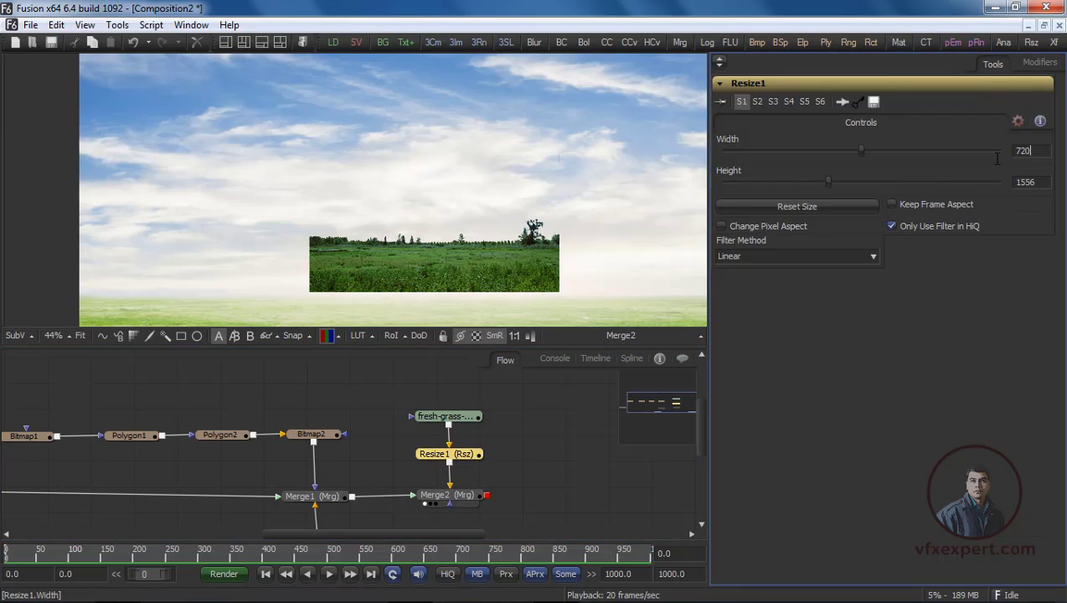
key("Tab")
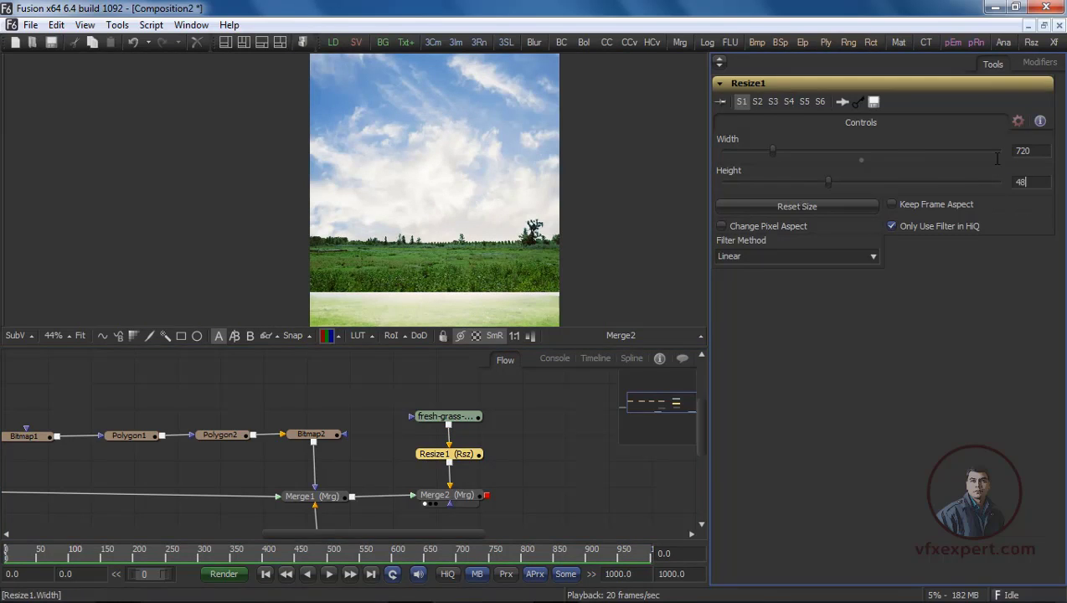
key("Return")
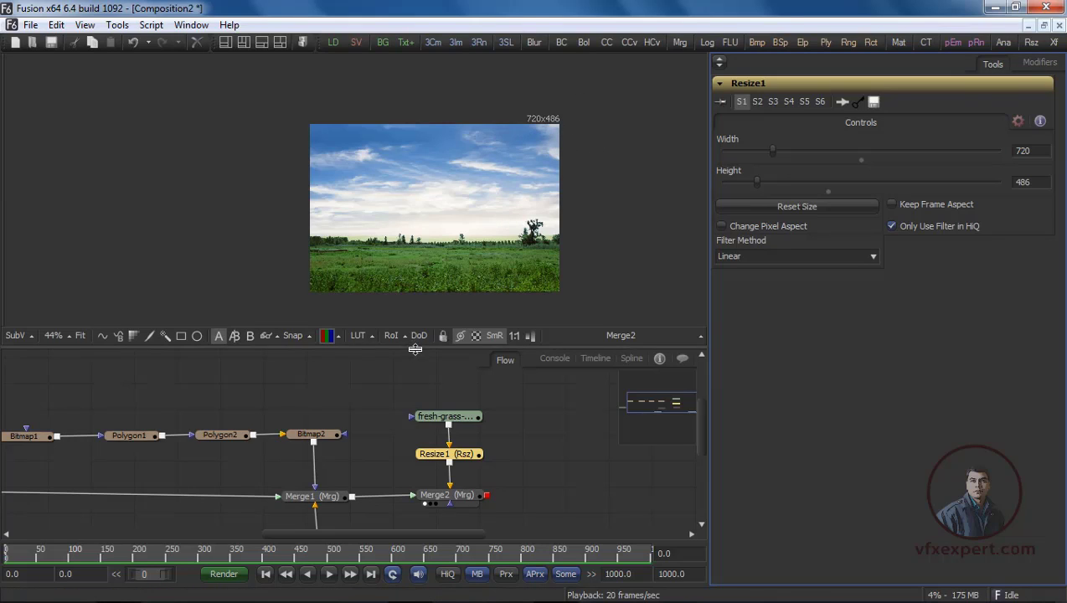
Enlarge the viewer and examine the horizon edge of the merged image, checking it against the Bitmap2 matte.
left_click_drag(414, 346, 415, 377)
scroll(468, 282, "up", 3)
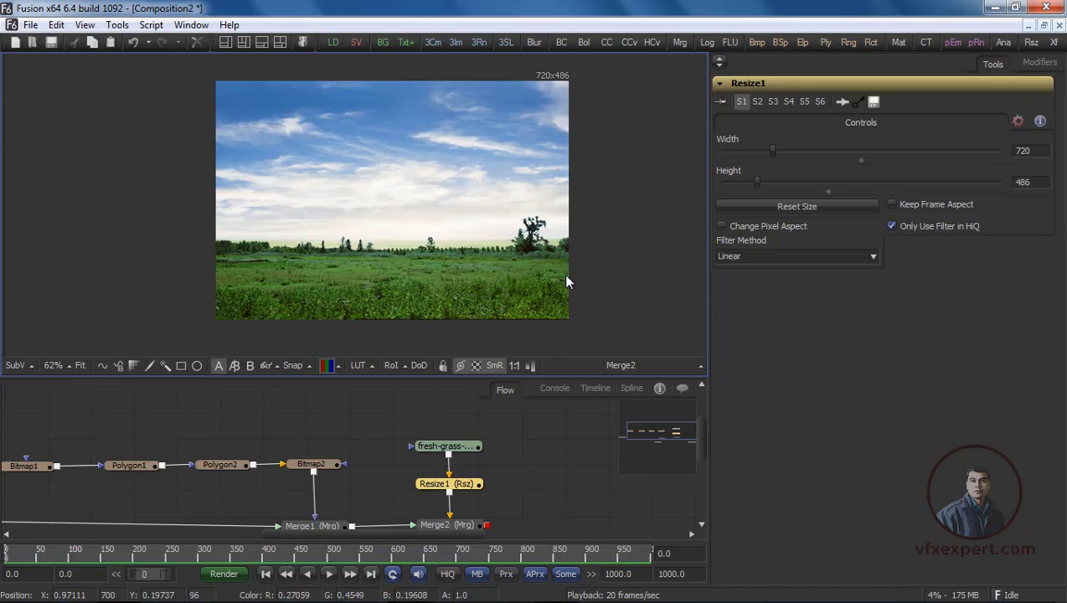
left_click_drag(566, 276, 558, 280)
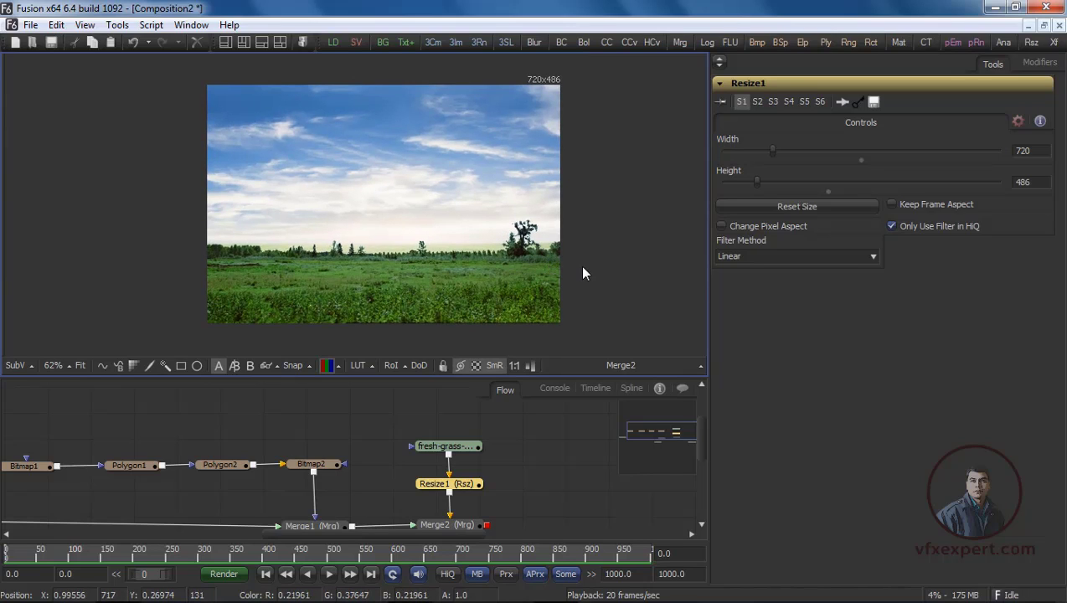
scroll(437, 269, "up", 3)
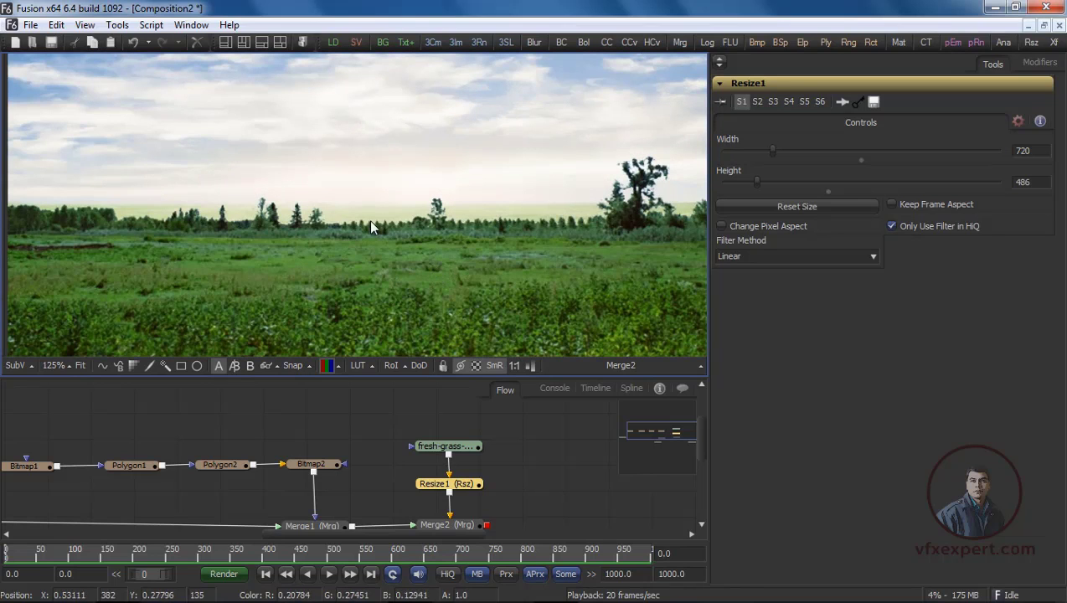
left_click_drag(623, 210, 567, 231)
scroll(566, 232, "down", 2)
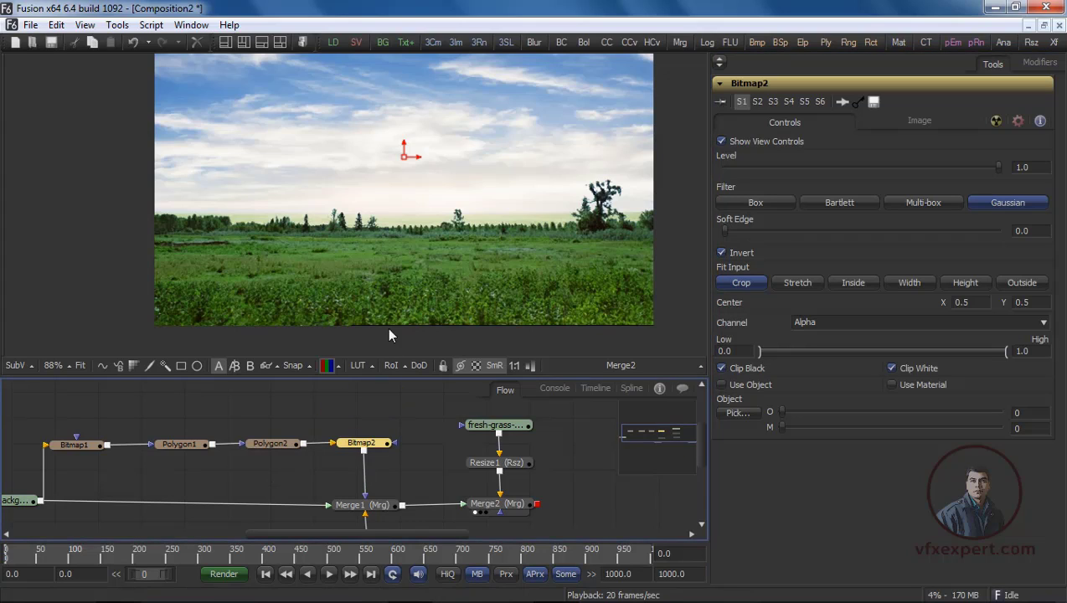
key("1")
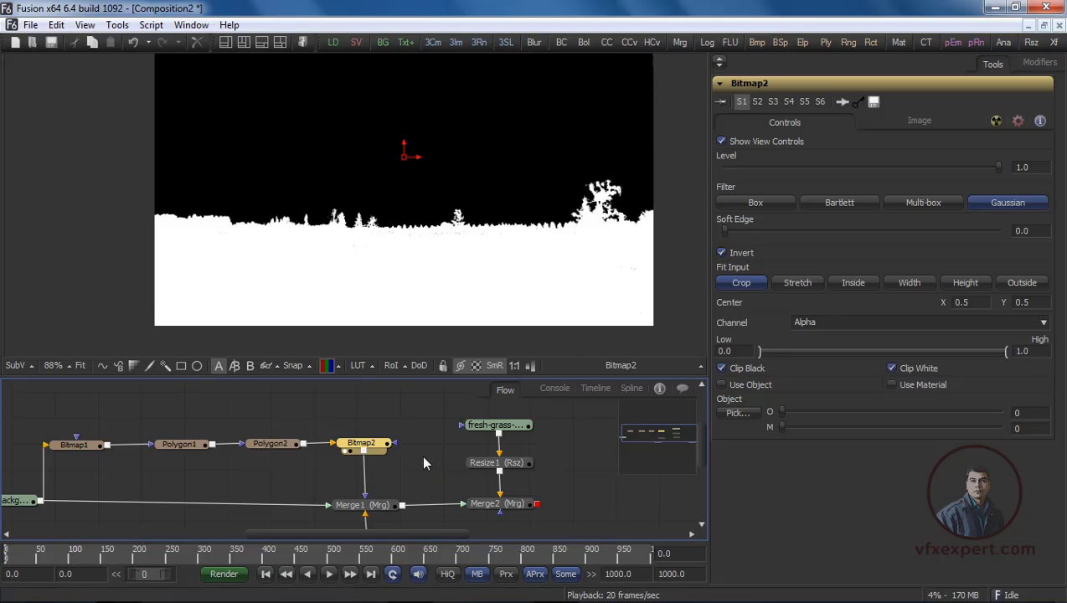
left_click_drag(424, 457, 416, 457)
left_click(469, 510)
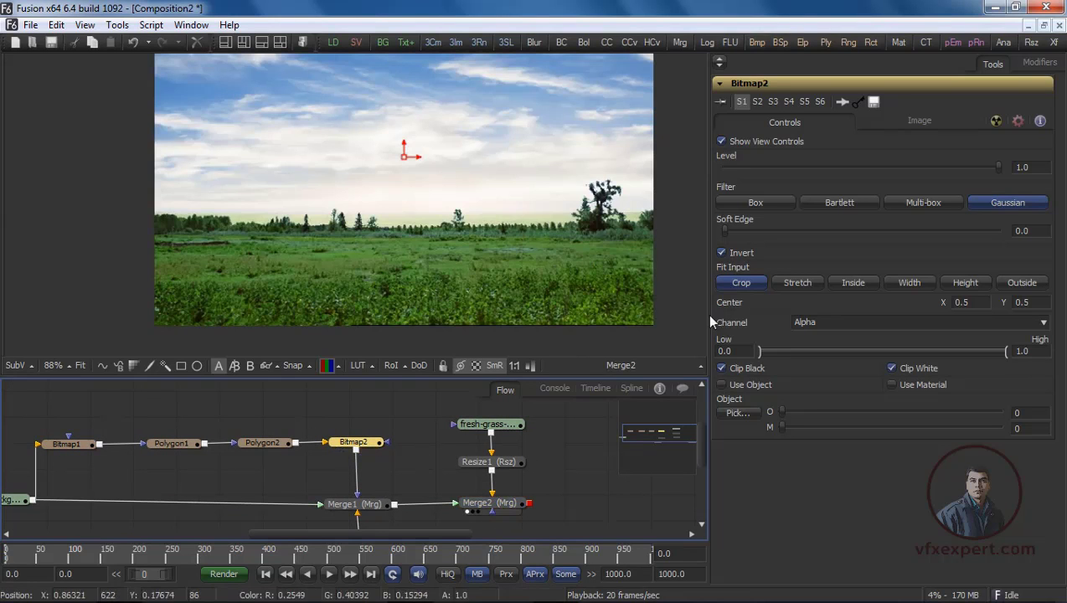
Insert a Matte Control node between Bitmap2 and Merge1 and set its Matte Blur to about 2.34.
left_click_drag(425, 374, 425, 337)
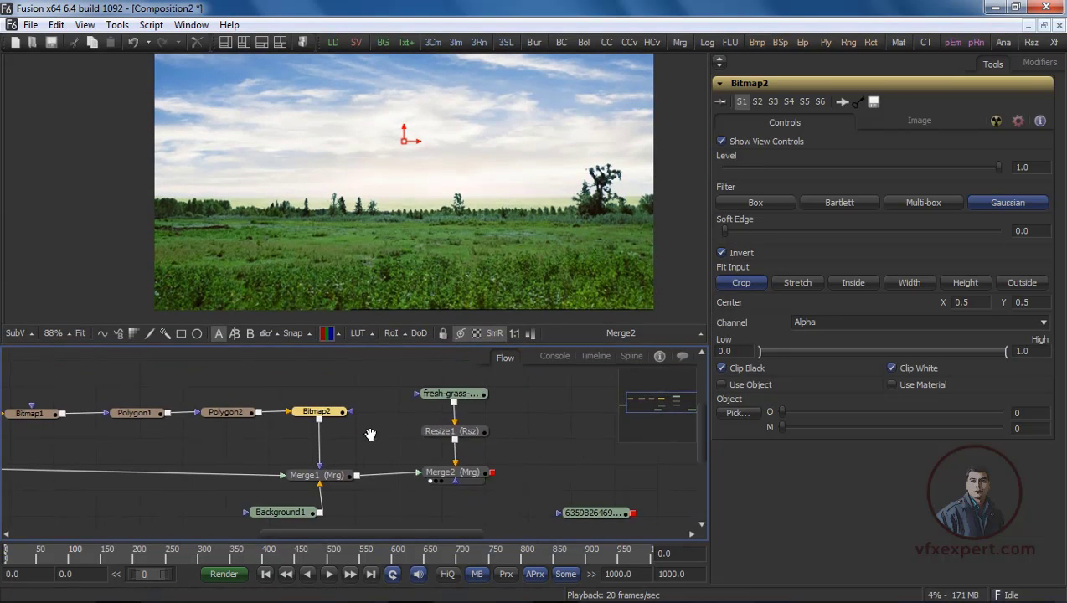
right_click(355, 369)
mouse_move(384, 374)
mouse_move(575, 221)
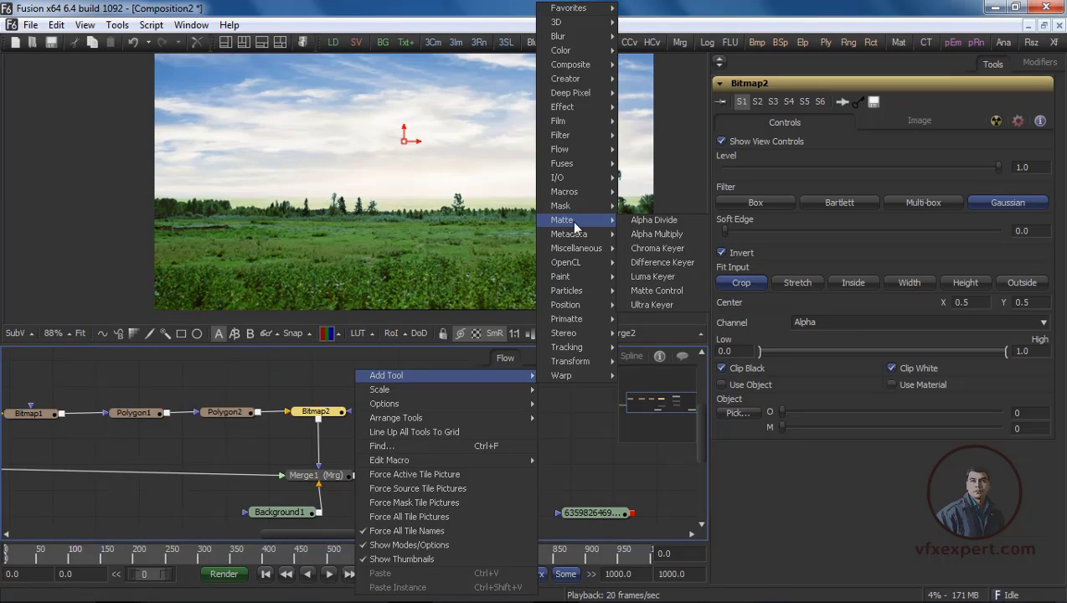
left_click(650, 292)
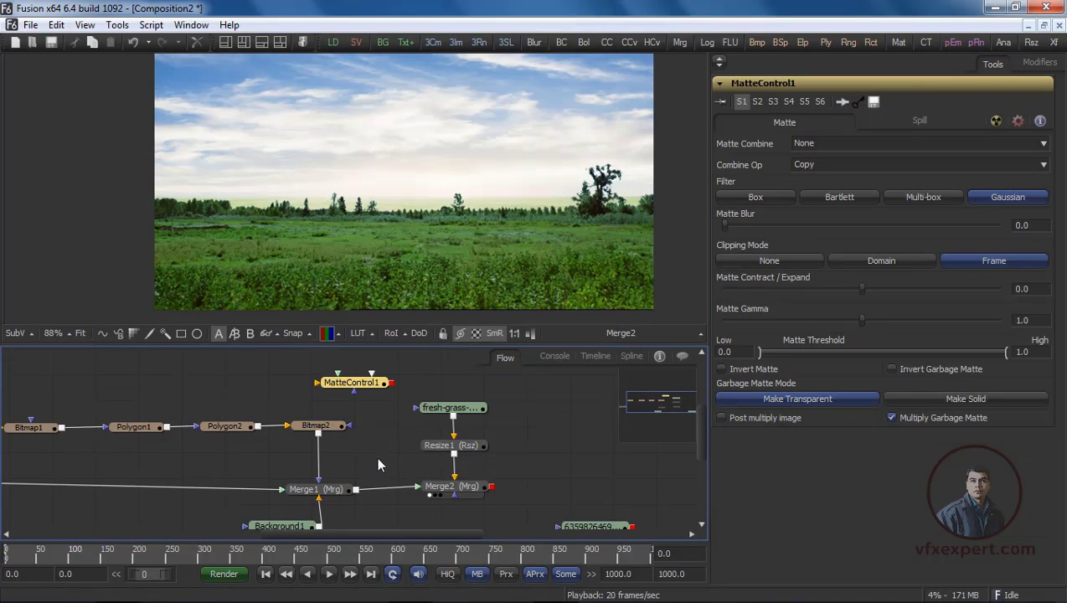
left_click_drag(391, 379, 346, 449)
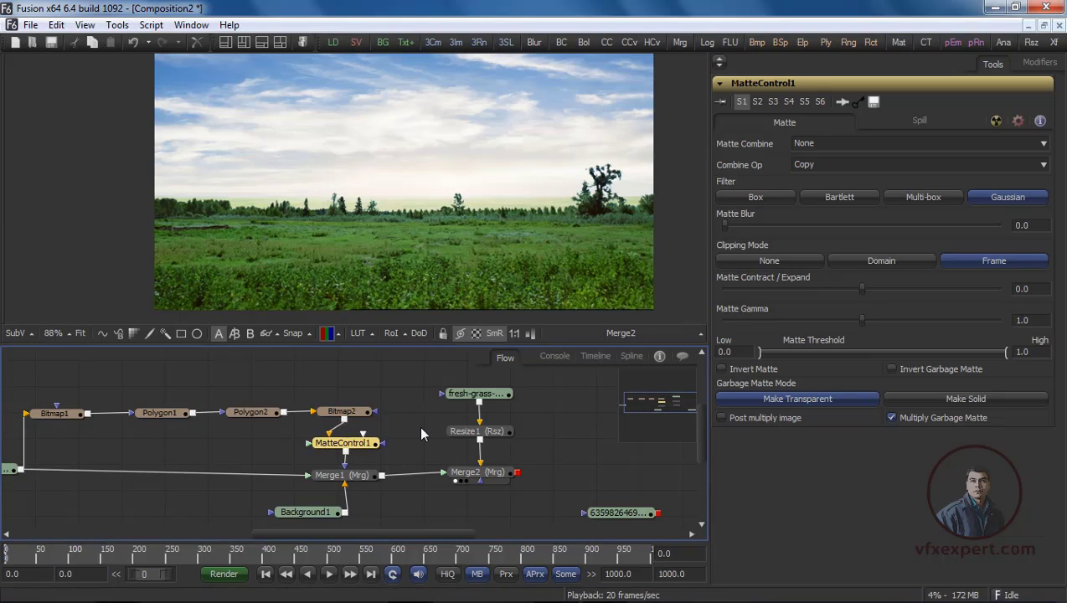
left_click_drag(419, 425, 424, 403)
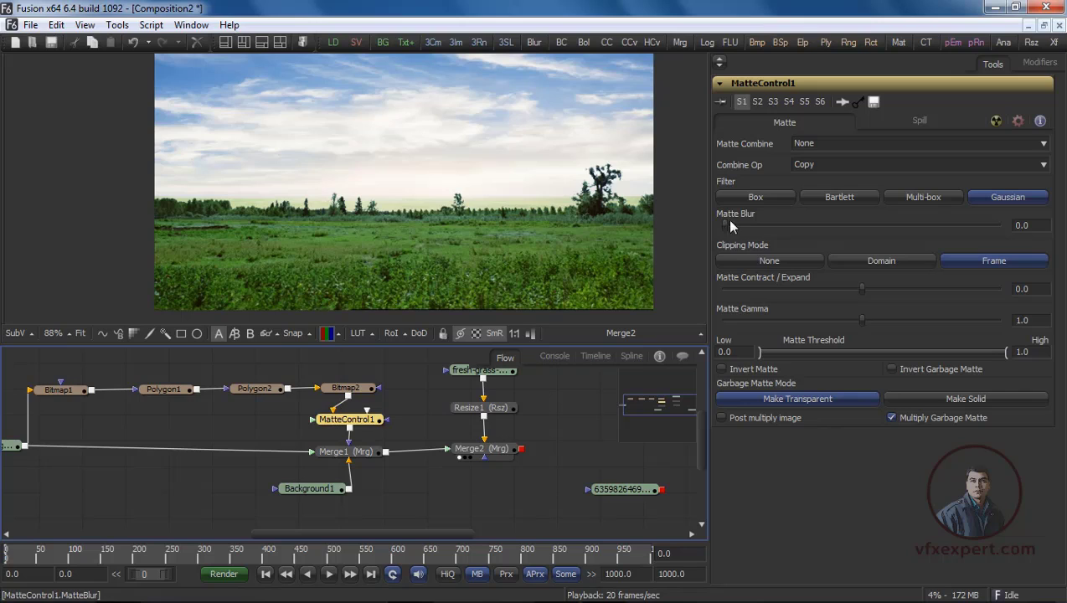
left_click_drag(722, 226, 764, 228)
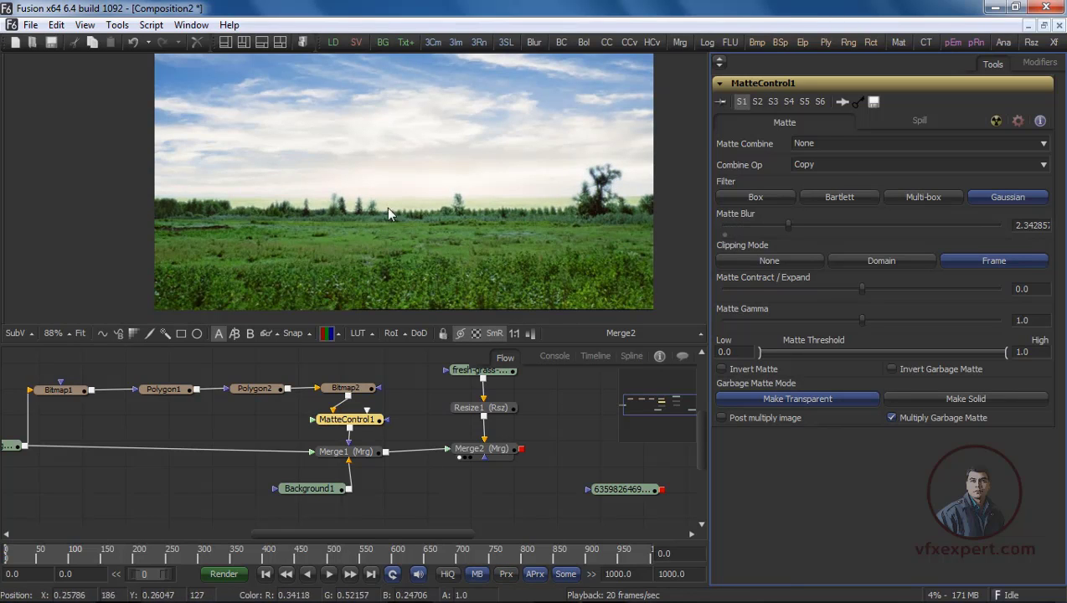
Add an unconnected Rectangle mask and shape it into a band along the horizon, about 1.09 wide and 0.067 high, centred at Y 0.3.
left_click_drag(510, 424, 356, 457)
left_click_drag(486, 520, 612, 501)
left_click_drag(300, 426, 381, 431)
left_click(181, 334)
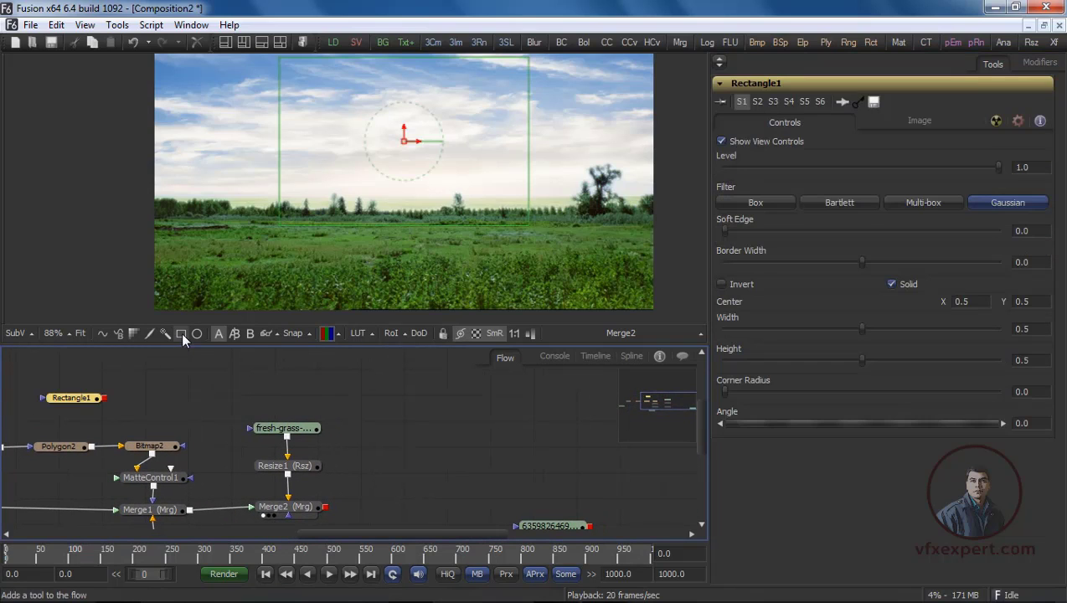
left_click_drag(460, 74, 469, 148)
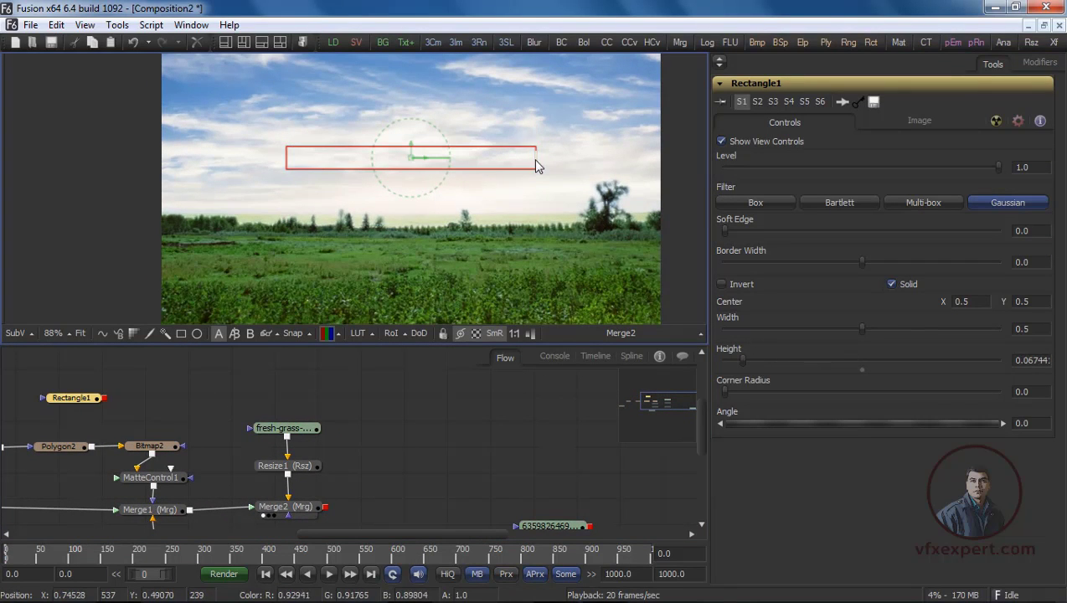
left_click_drag(534, 159, 684, 161)
left_click_drag(413, 166, 418, 233)
Add a Background node above the new sky branch and set its image width to 720 and height to 486.
left_click_drag(384, 425, 401, 427)
left_click(383, 43)
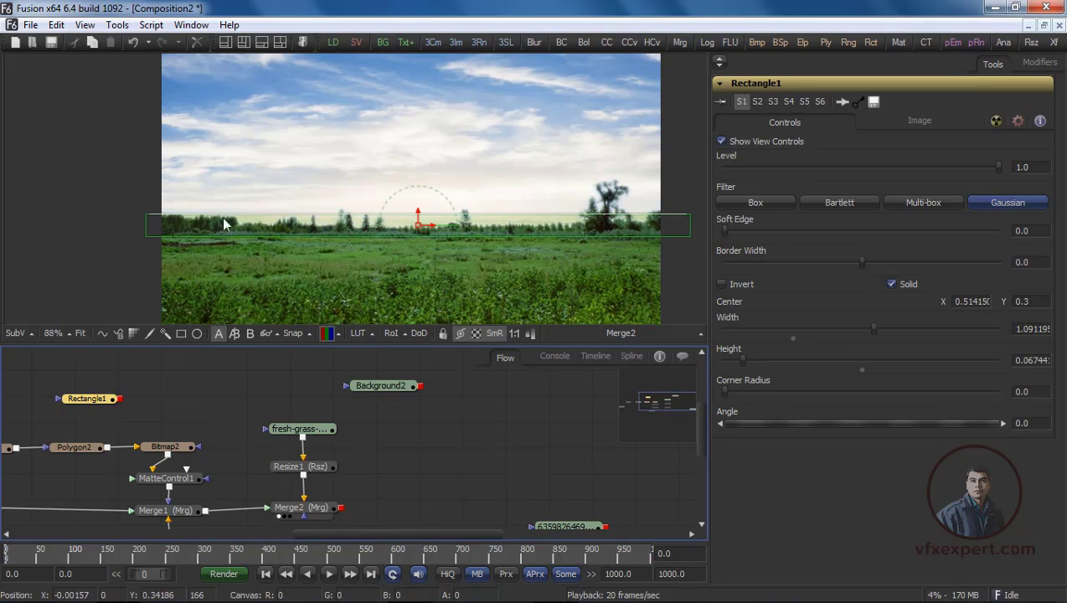
left_click(402, 387)
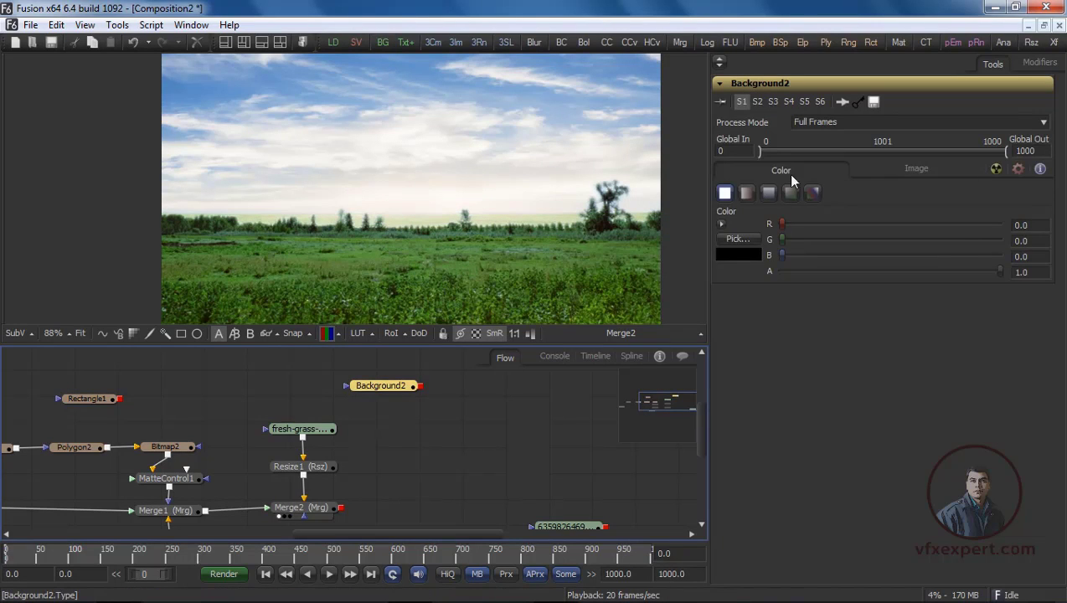
type("720")
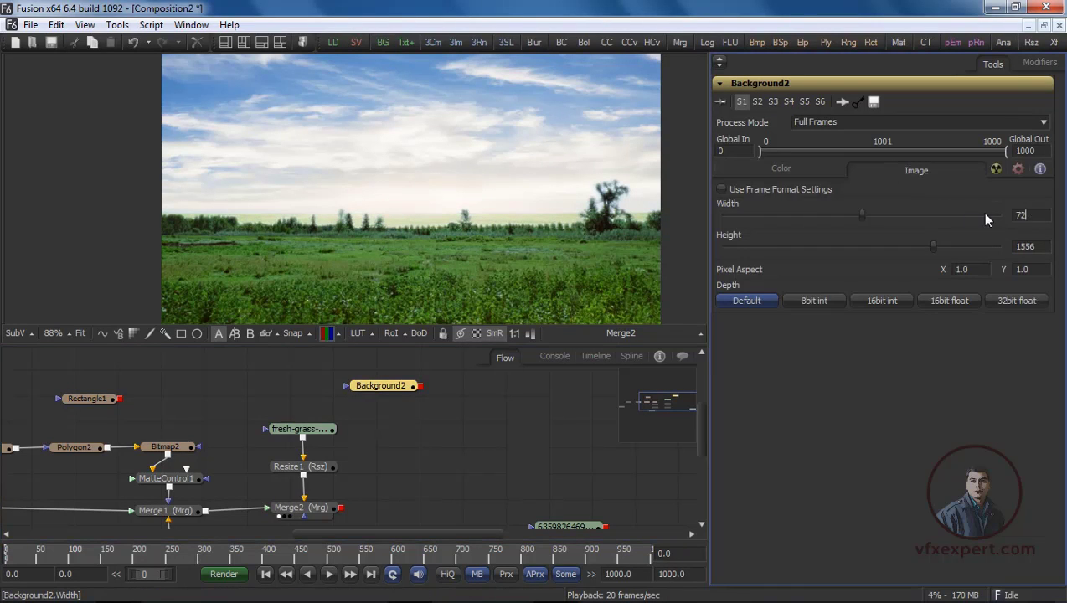
key("Tab")
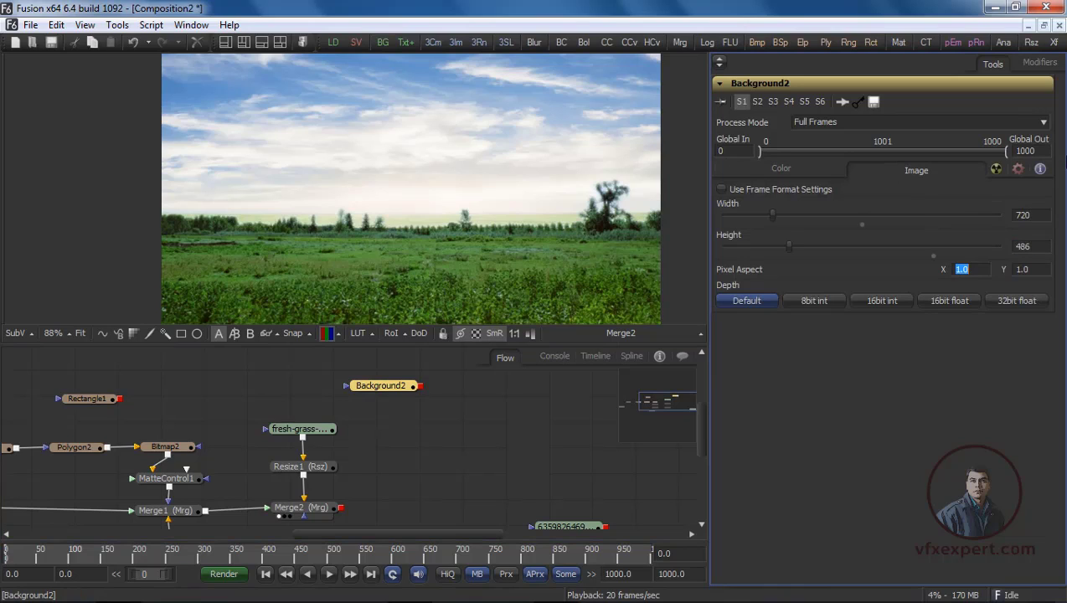
Connect Rectangle1 as the effect mask of Background2, display the masked background and set its colour to white.
left_click_drag(374, 388, 229, 391)
left_click_drag(118, 400, 228, 389)
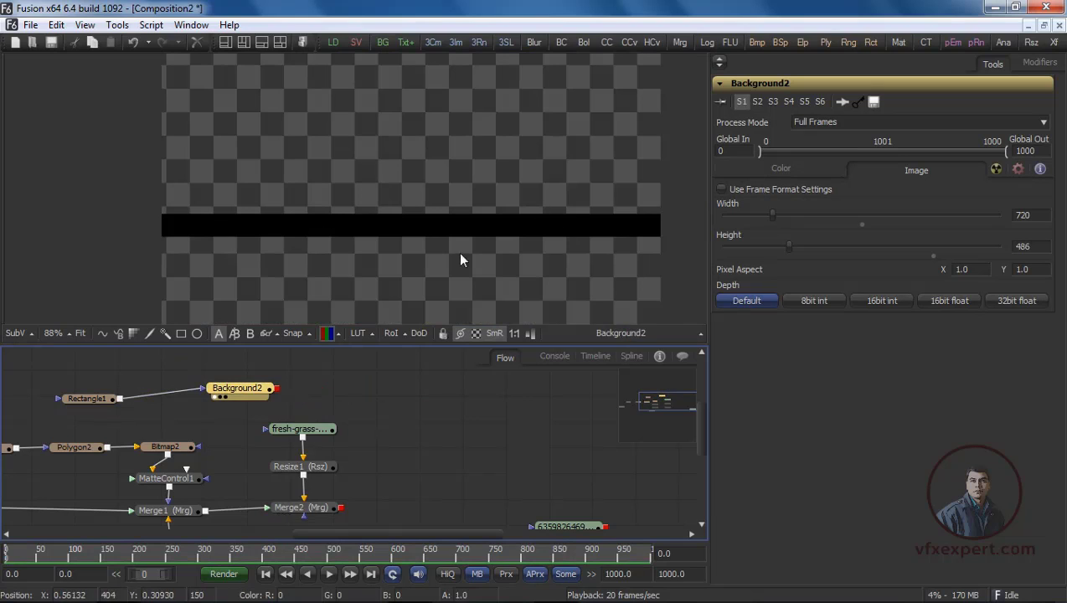
left_click(779, 170)
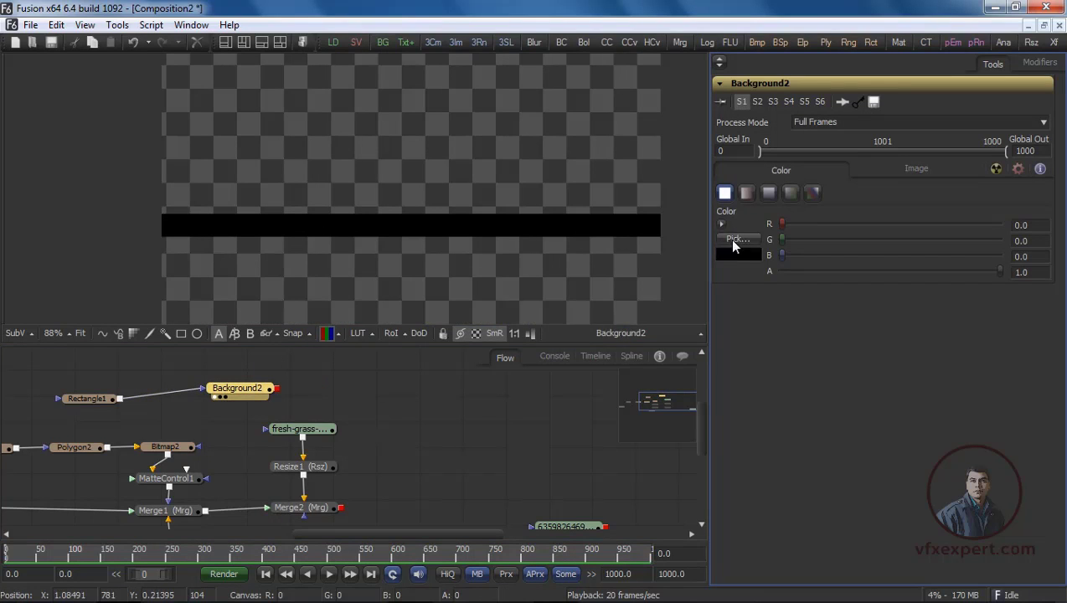
left_click(738, 251)
left_click(373, 350)
left_click(389, 413)
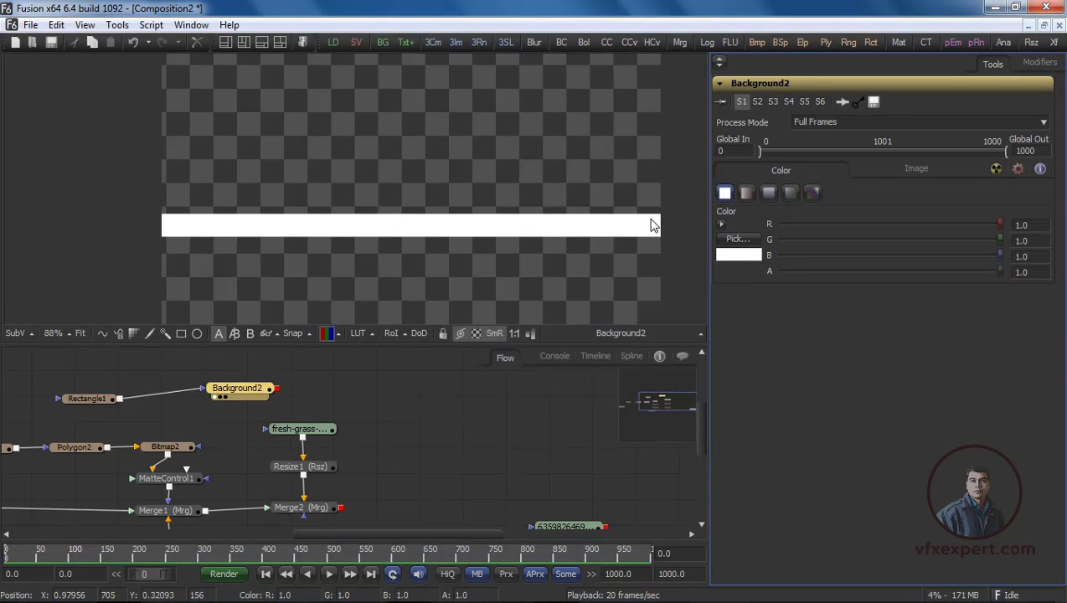
Merge the masked Background2 over the Merge2 result with a new Merge node and display the composite.
left_click_drag(92, 399, 124, 387)
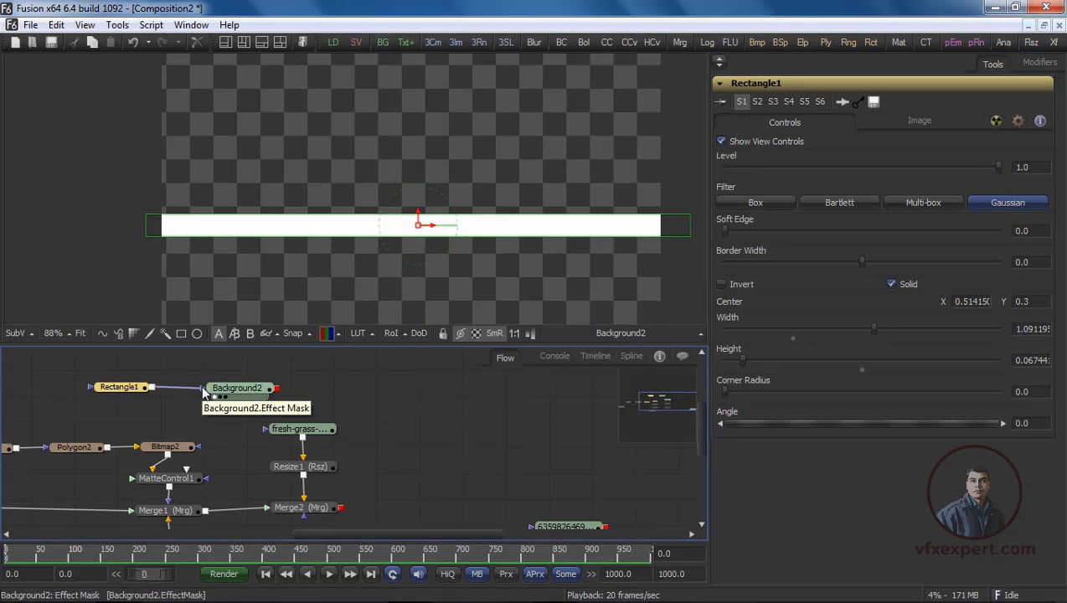
left_click_drag(256, 394, 408, 394)
left_click_drag(147, 386, 400, 372)
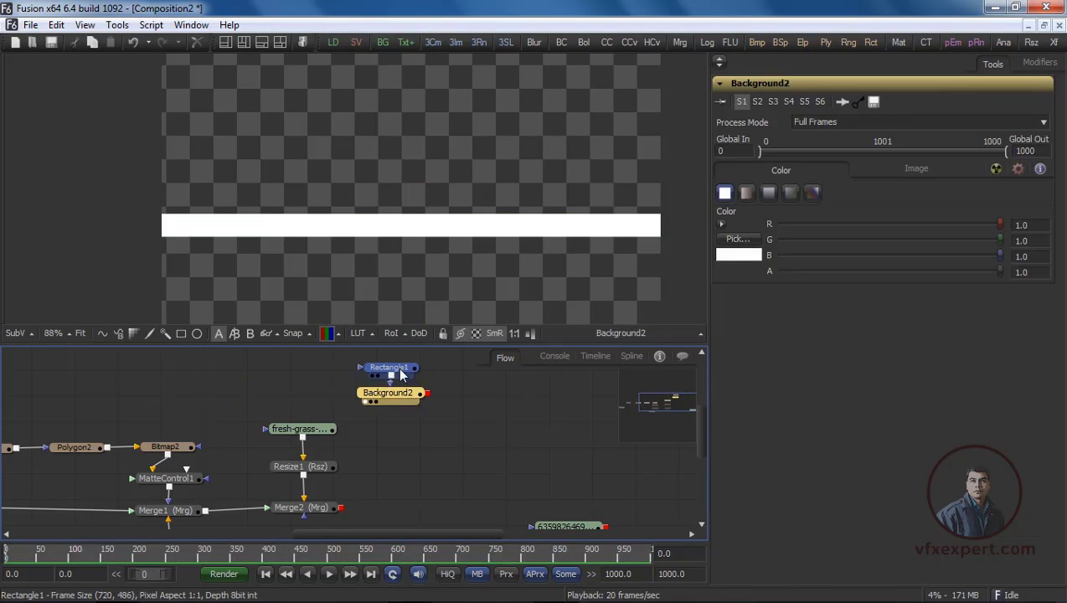
left_click_drag(680, 41, 396, 500)
left_click_drag(420, 379, 397, 490)
key("1")
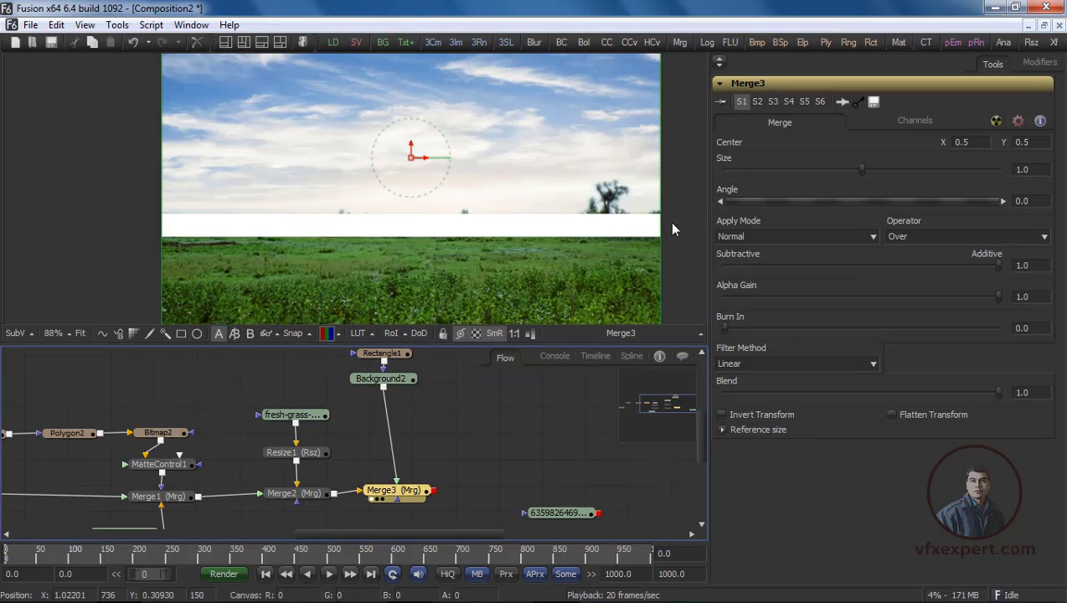
Arrange Background2 and its Rectangle1 mask closely above the Merge3 node.
left_click_drag(465, 444, 457, 454)
left_click_drag(384, 391, 407, 454)
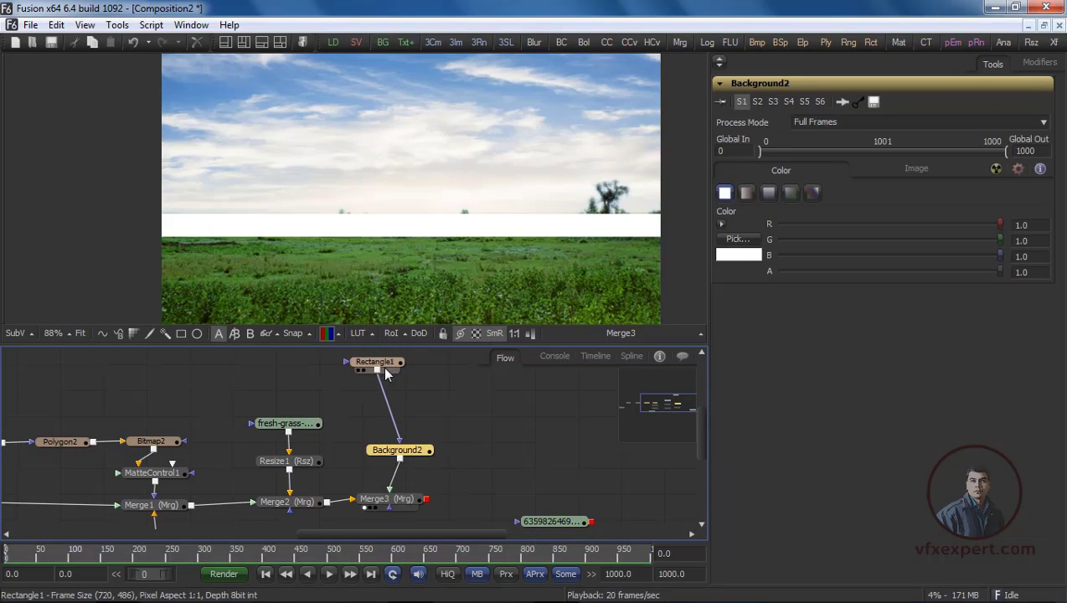
left_click_drag(383, 367, 410, 407)
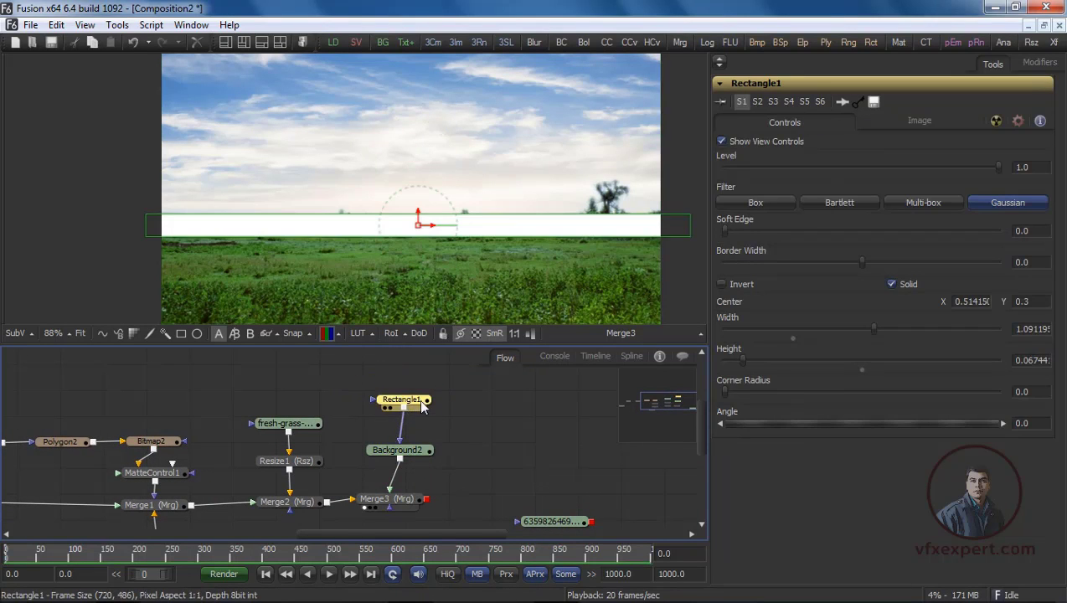
Feather Rectangle1 to a Soft Edge of about 0.082 and raise its centre to about Y 0.316.
left_click_drag(724, 231, 810, 219)
left_click_drag(426, 220, 410, 213)
left_click(403, 368)
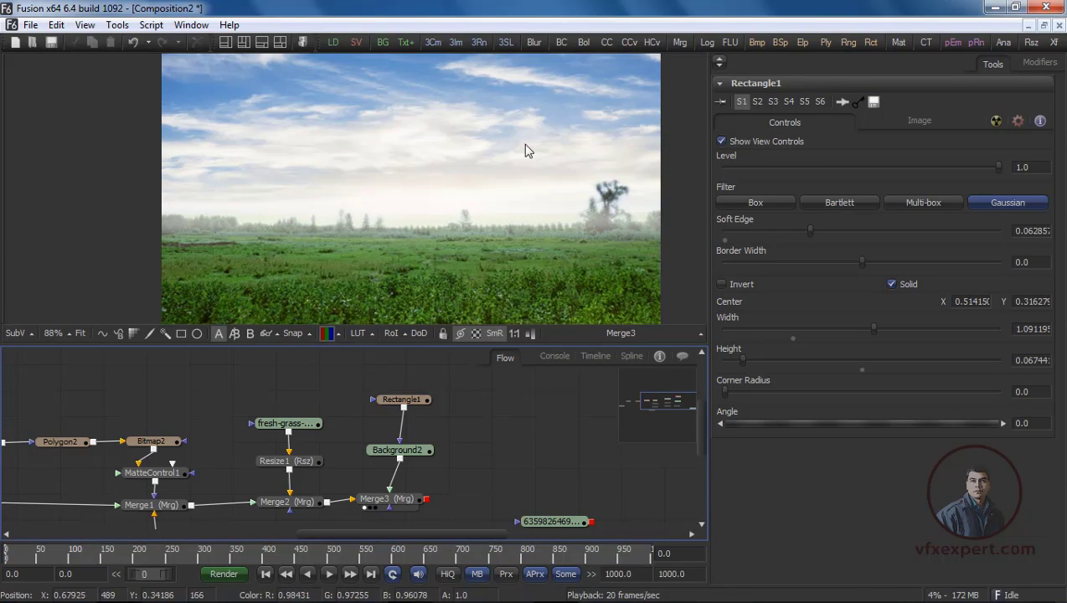
left_click_drag(809, 232, 837, 233)
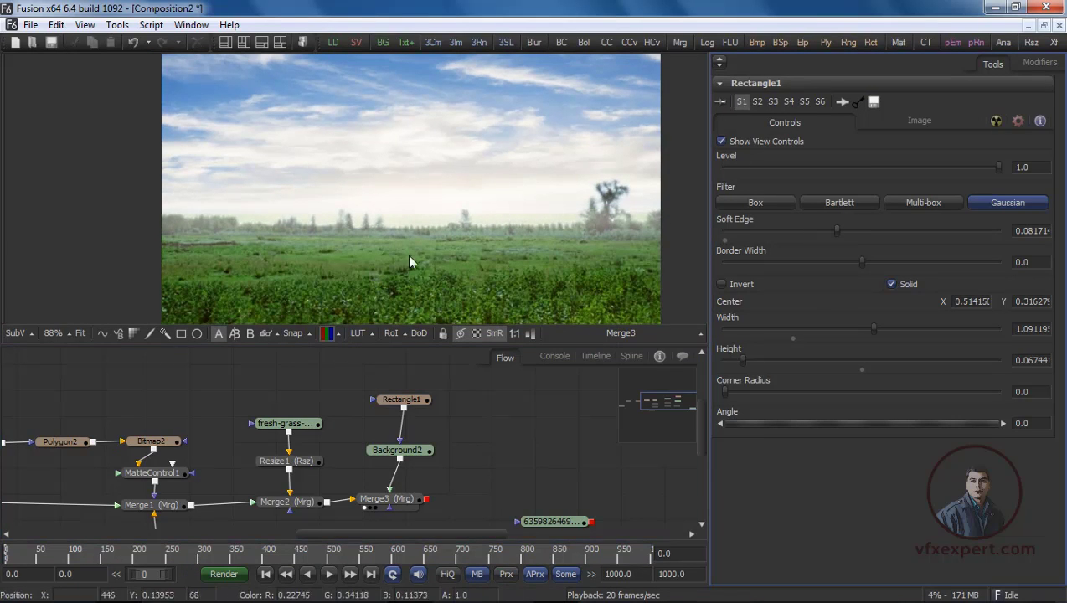
Reduce the Rectangle1 mask's Level to about 0.766 and fit the composite in the viewer.
left_click_drag(483, 441, 376, 441)
left_click_drag(292, 499, 305, 499)
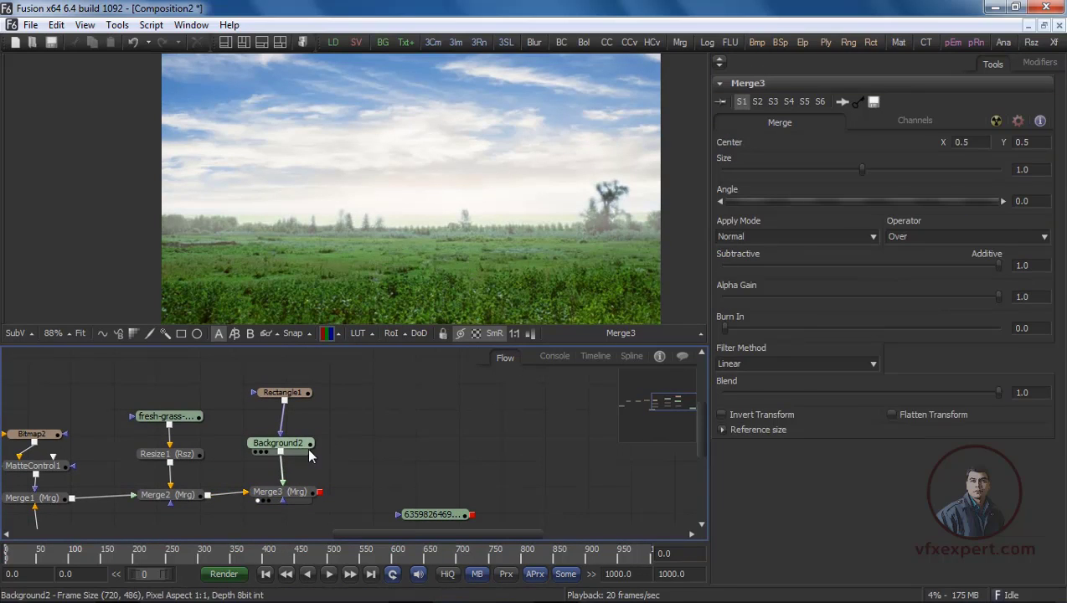
left_click(278, 443)
left_click(282, 392)
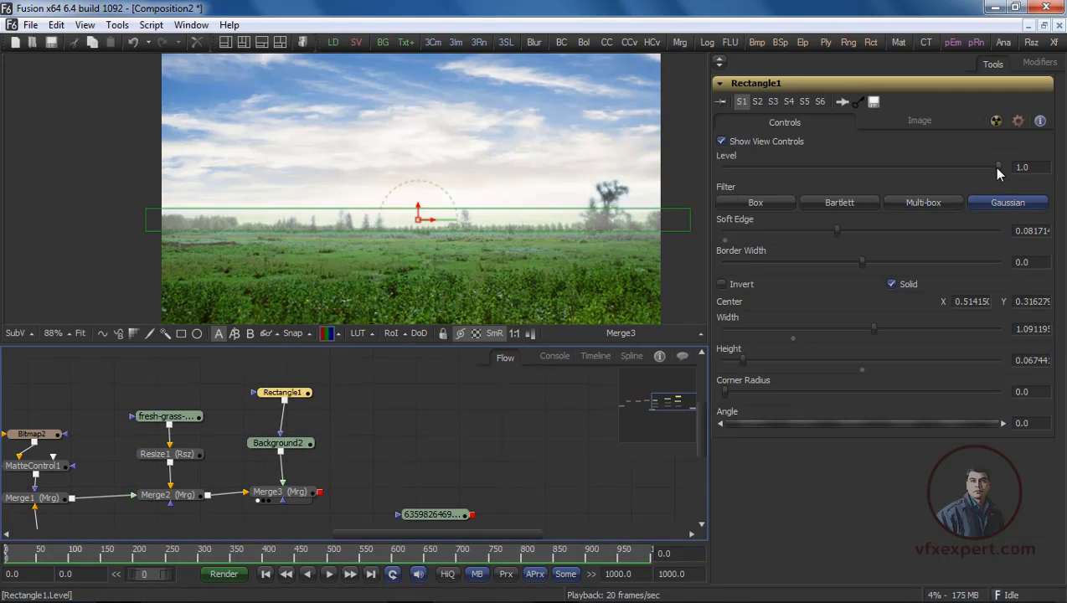
left_click_drag(998, 168, 934, 168)
left_click(575, 414)
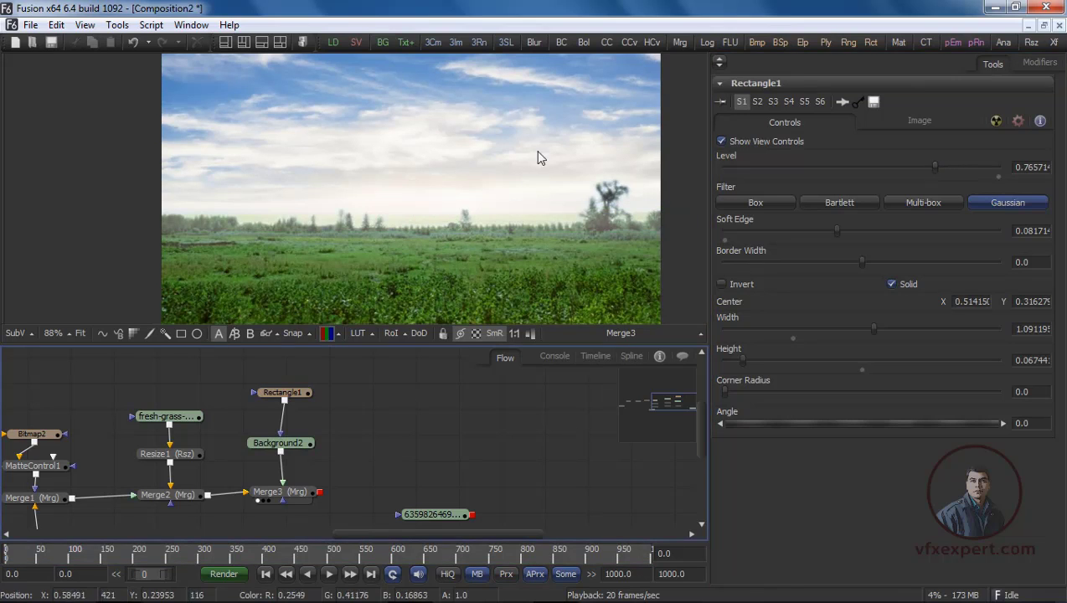
key("ctrl+f")
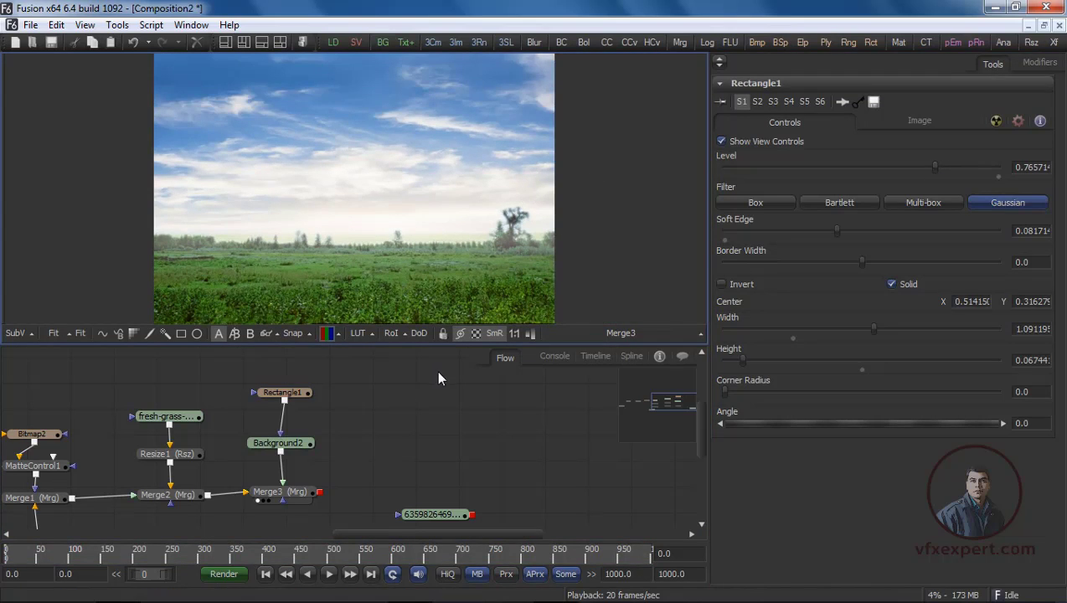
Move the unused image loader aside, add a Color Corrector after Merge3 and display its result.
left_click_drag(431, 470, 459, 442)
left_click_drag(491, 492, 576, 508)
left_click(570, 450)
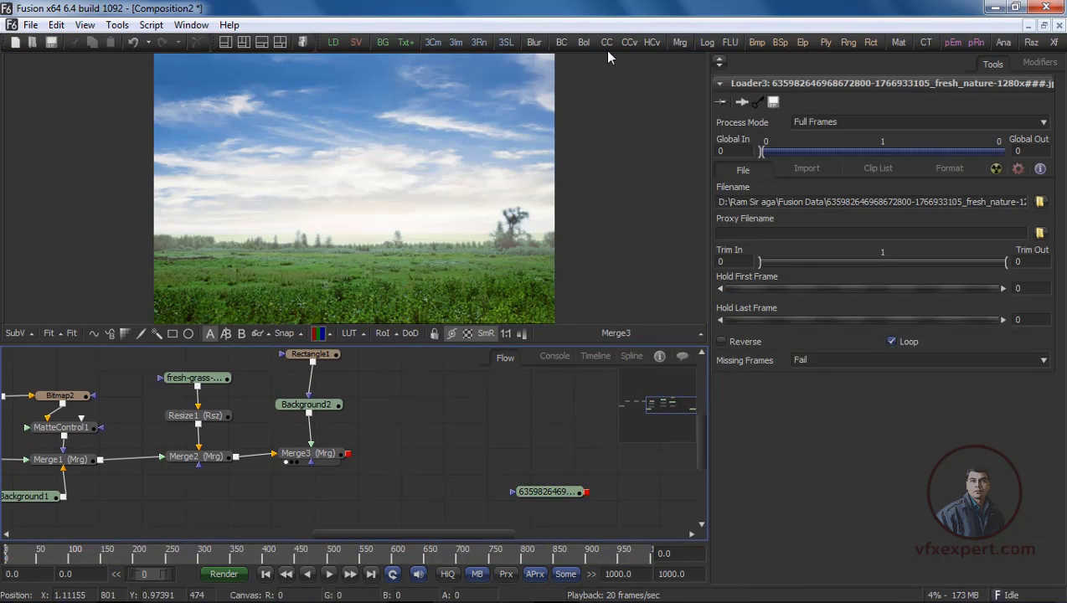
left_click_drag(606, 42, 435, 456)
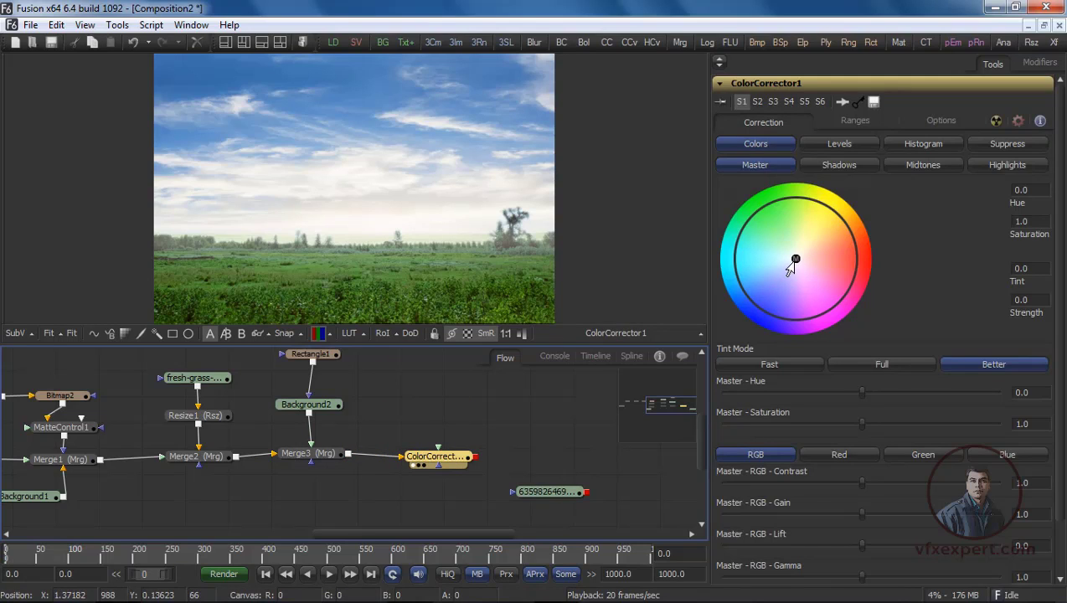
Tint the composite's Master colour slightly toward cyan-blue, with a Tint of about -2.458 and Strength of about 0.023.
mouse_move(792, 263)
left_mouse_down()
mouse_move(771, 292)
mouse_move(825, 216)
mouse_move(793, 300)
mouse_move(775, 270)
mouse_move(801, 258)
left_mouse_up()
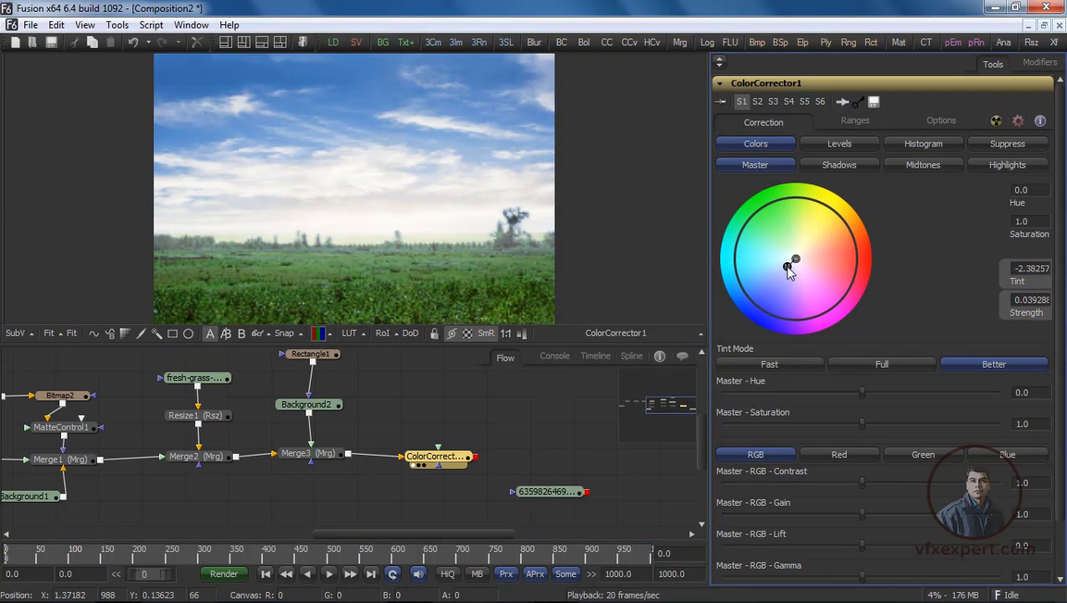
left_click_drag(781, 264, 779, 261)
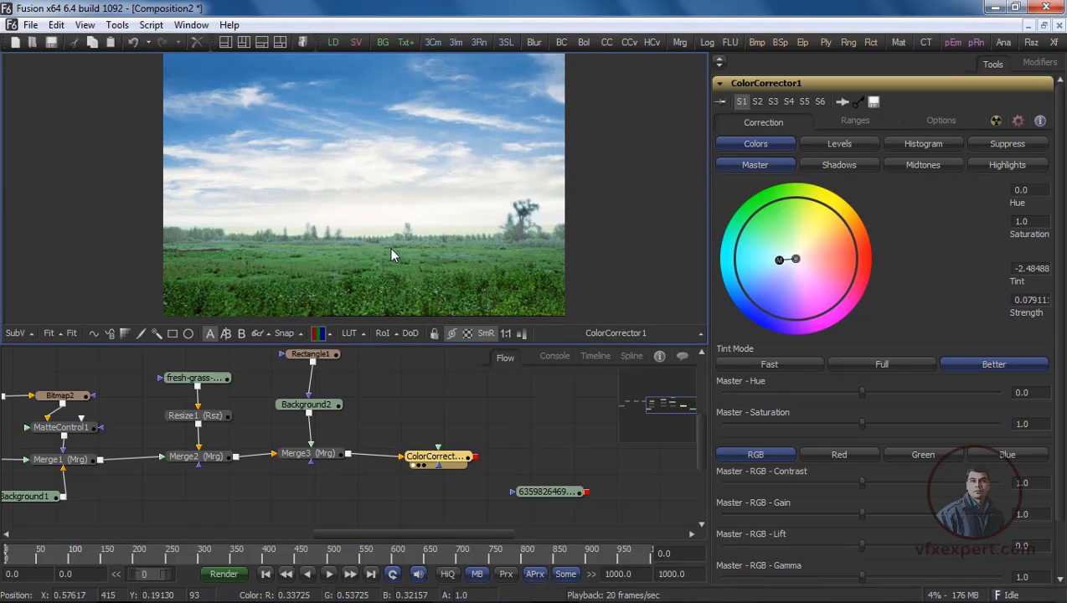
left_click_drag(779, 262, 780, 265)
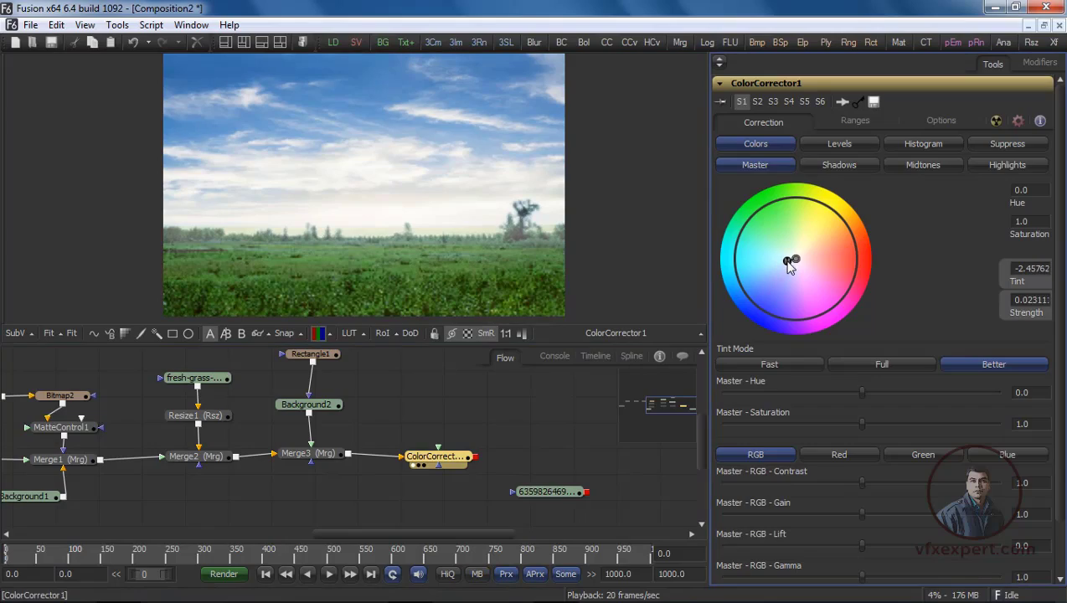
left_click_drag(360, 429, 392, 430)
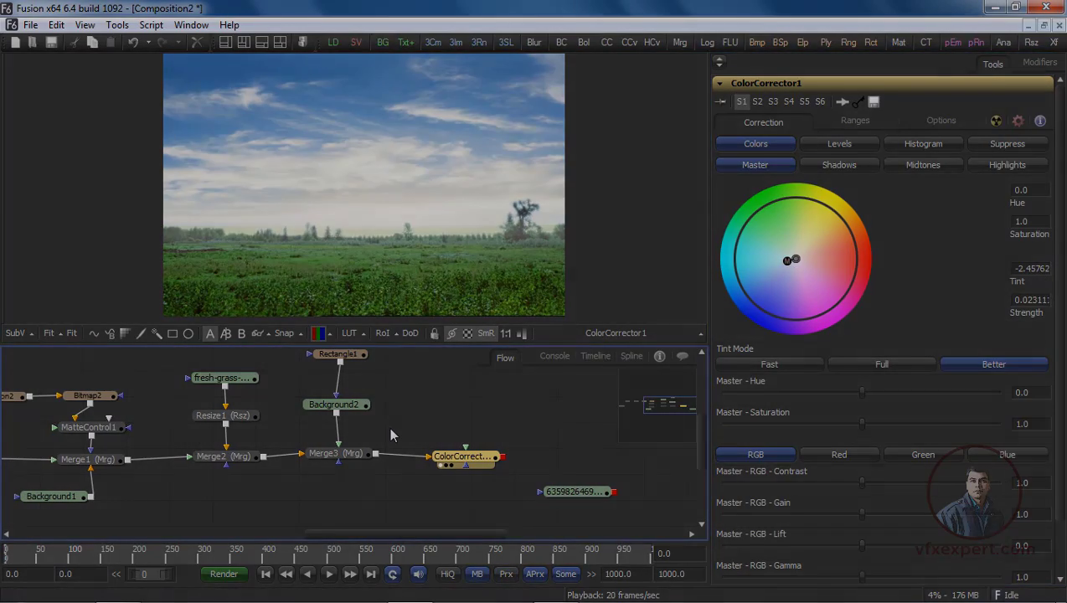